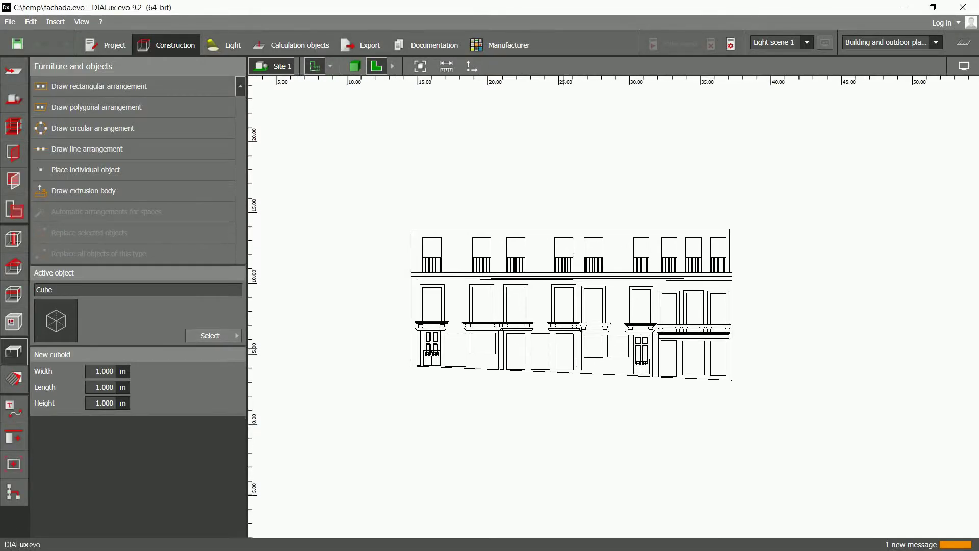
Step: Select all the extrusion bodies of the façade in the 3D view and join them into one group
click(354, 66)
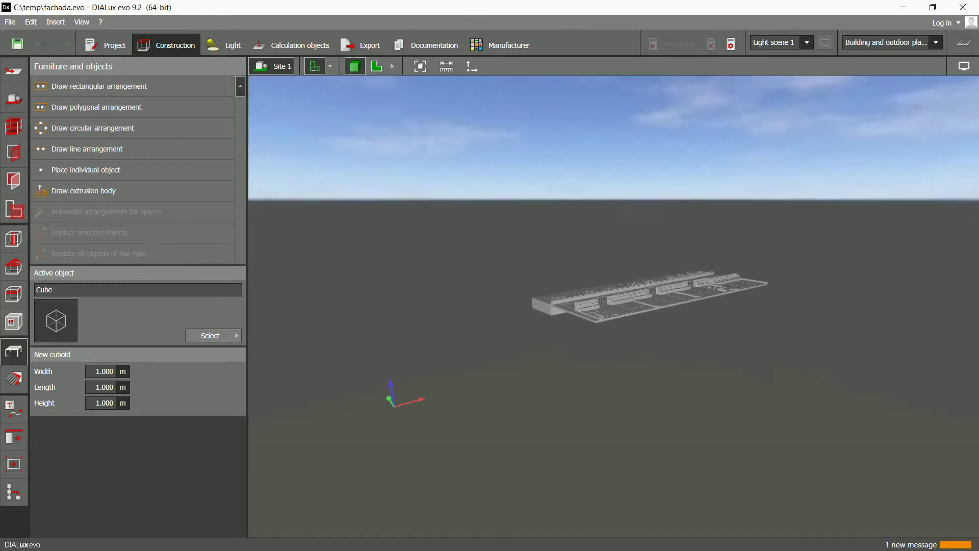
right_drag(599, 255, 602, 291)
scroll(601, 291, up, 3)
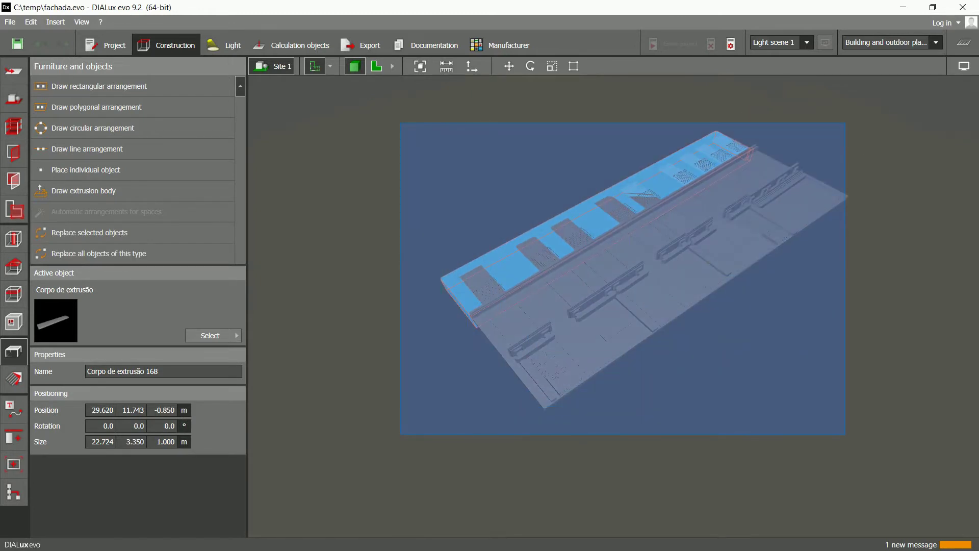
drag(400, 122, 845, 435)
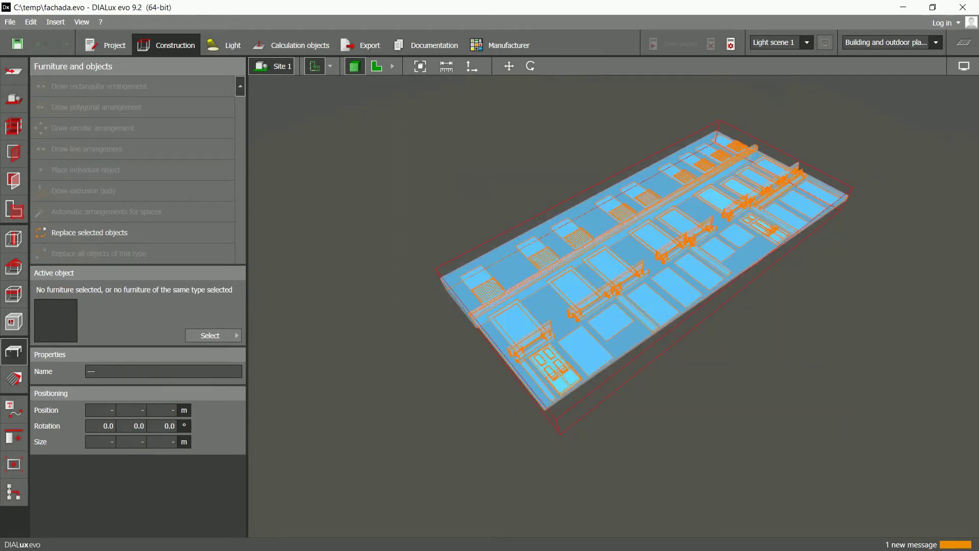
click(13, 437)
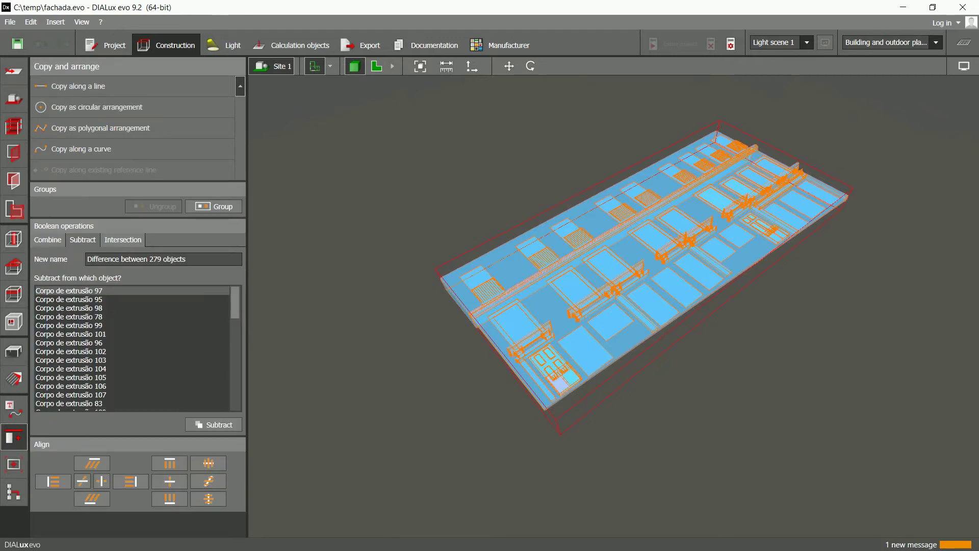
click(48, 239)
click(213, 206)
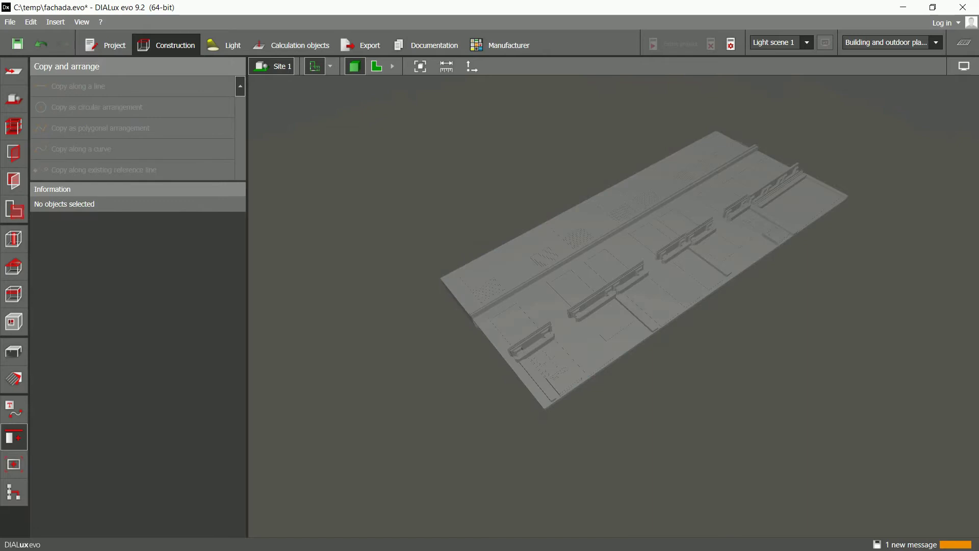
click(627, 306)
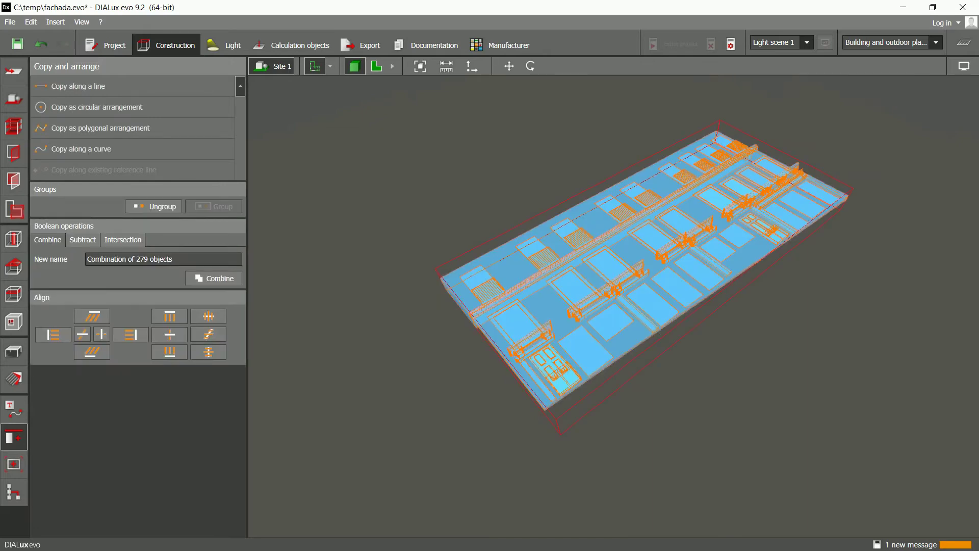
key(Escape)
Step: Draw a new one-storey building in plan over the façade, with a rectangular contour about 22.72 m by 10.3 m
click(377, 66)
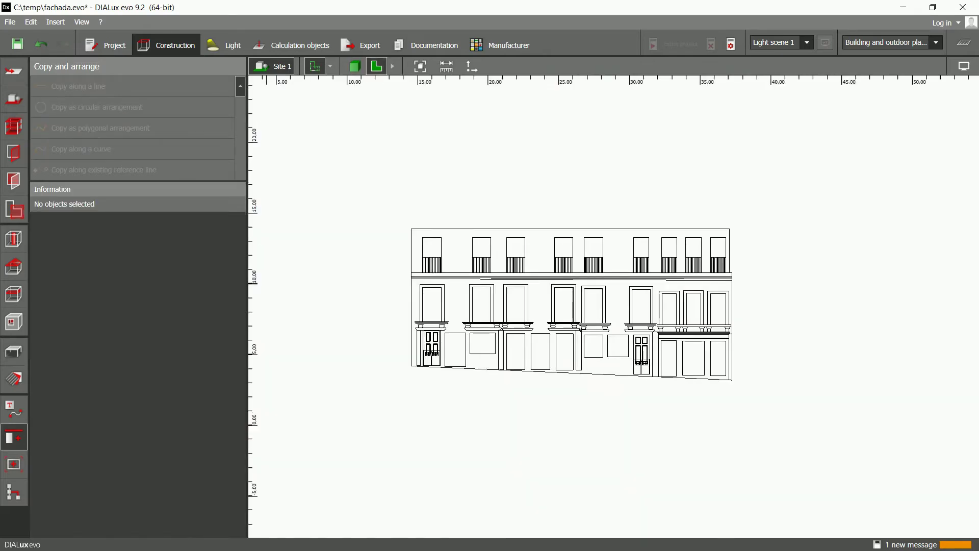
click(13, 126)
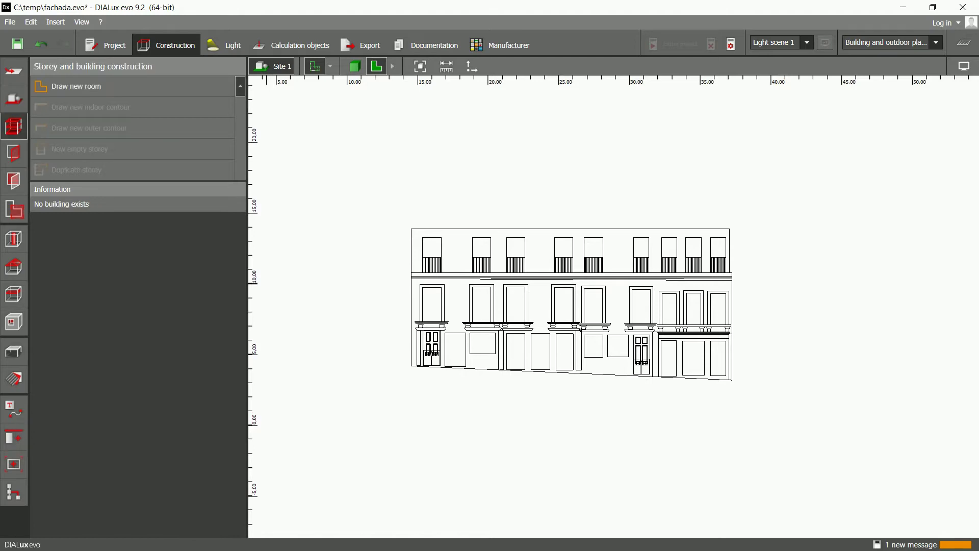
click(14, 99)
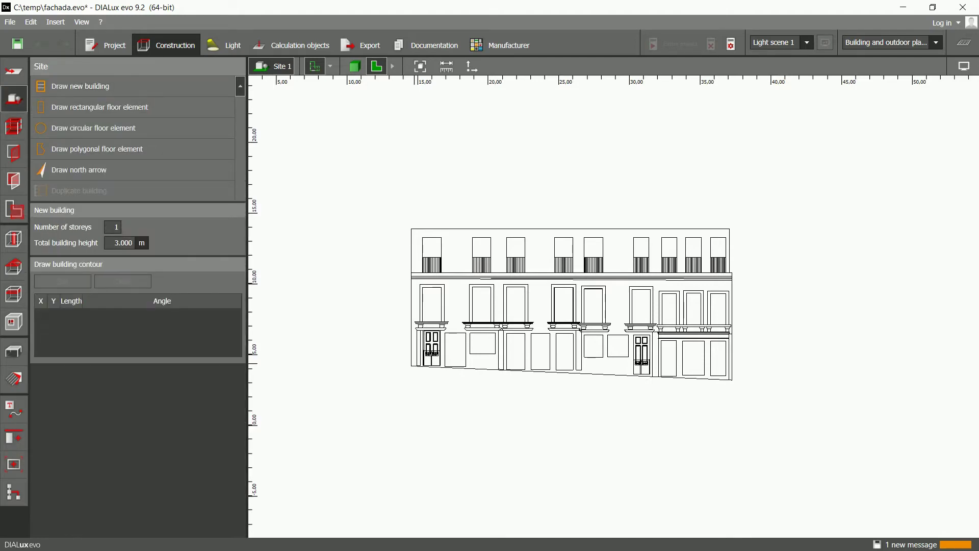
click(411, 365)
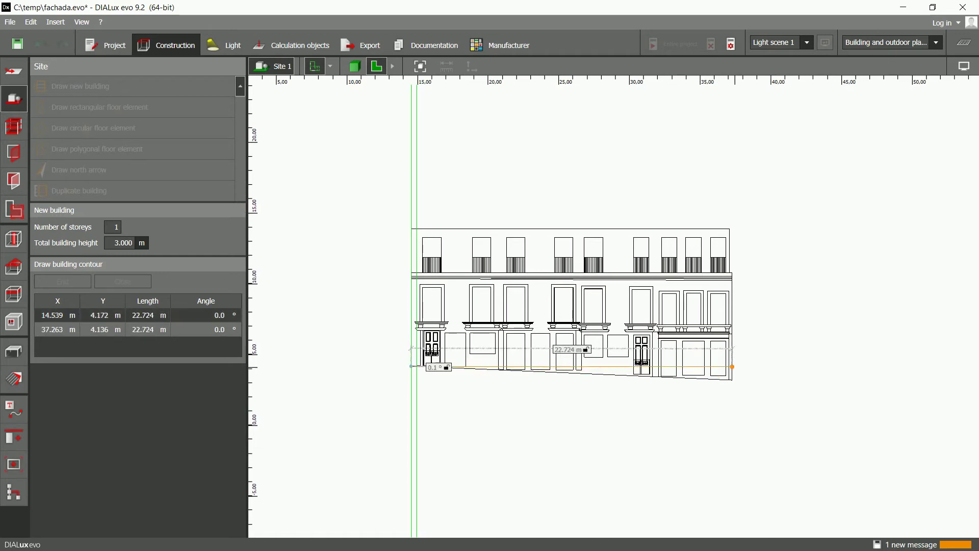
click(732, 366)
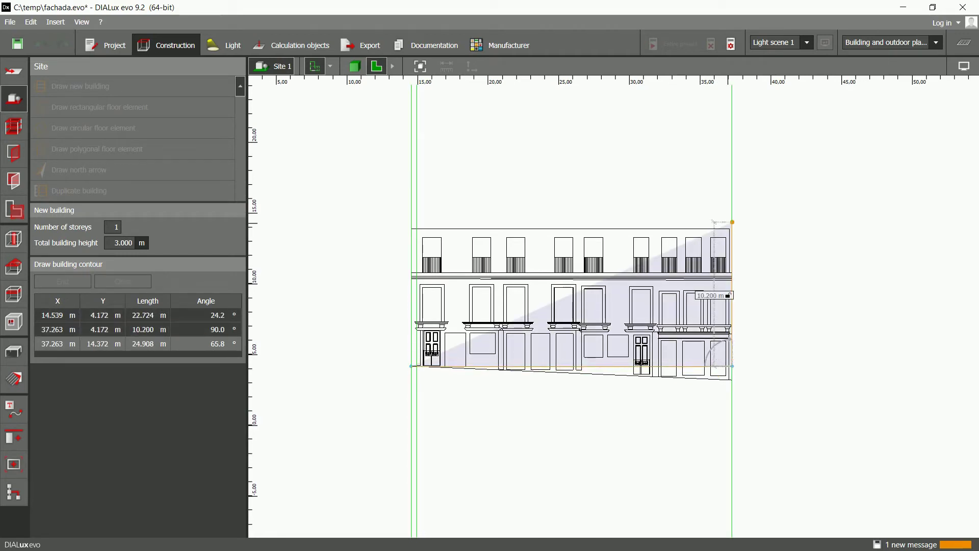
click(733, 221)
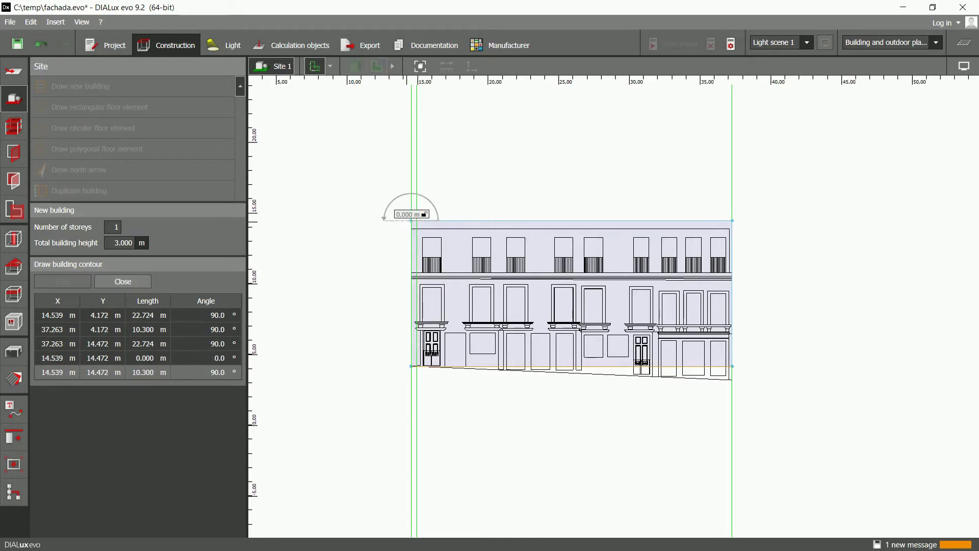
click(411, 220)
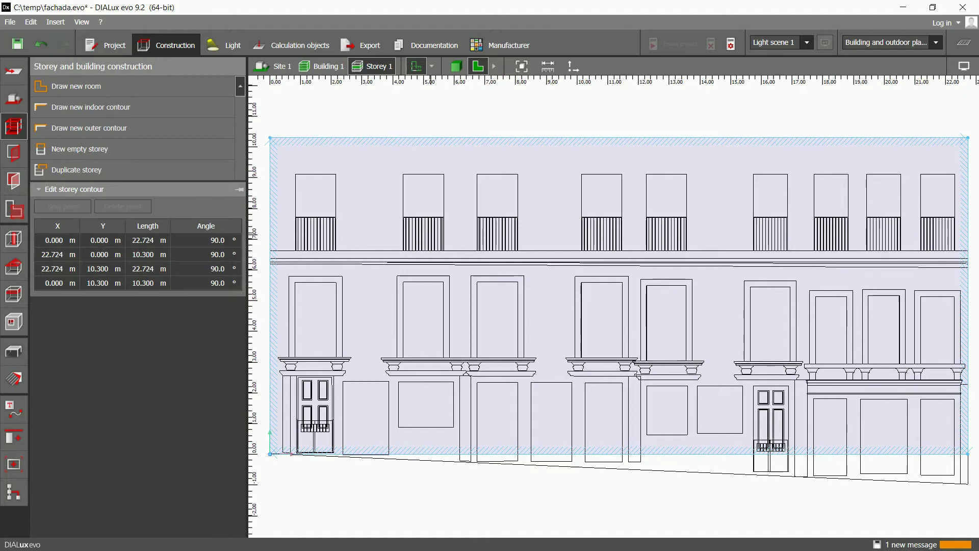
scroll(415, 127, down, 1)
scroll(417, 126, down, 3)
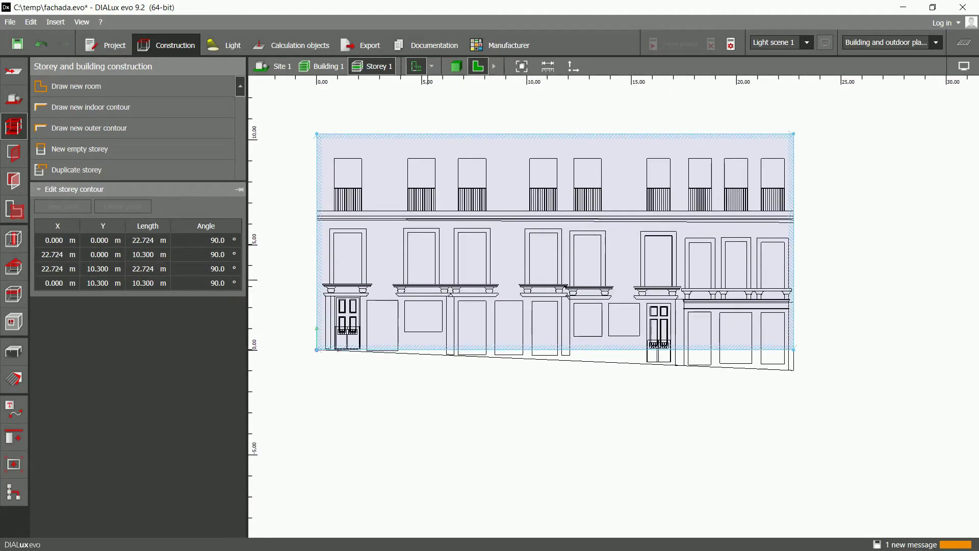
click(511, 415)
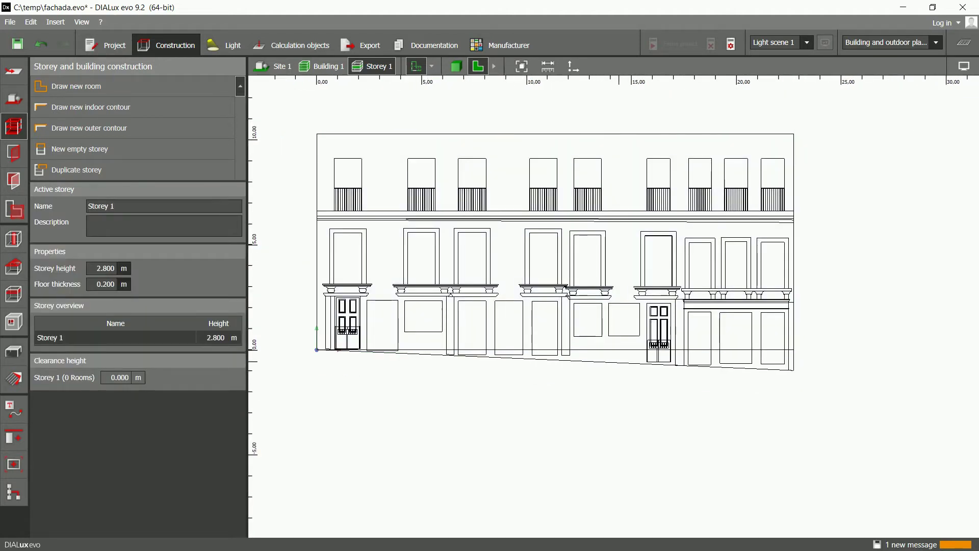
Step: Rotate the façade group 90° in the side view so that it stands upright
click(619, 362)
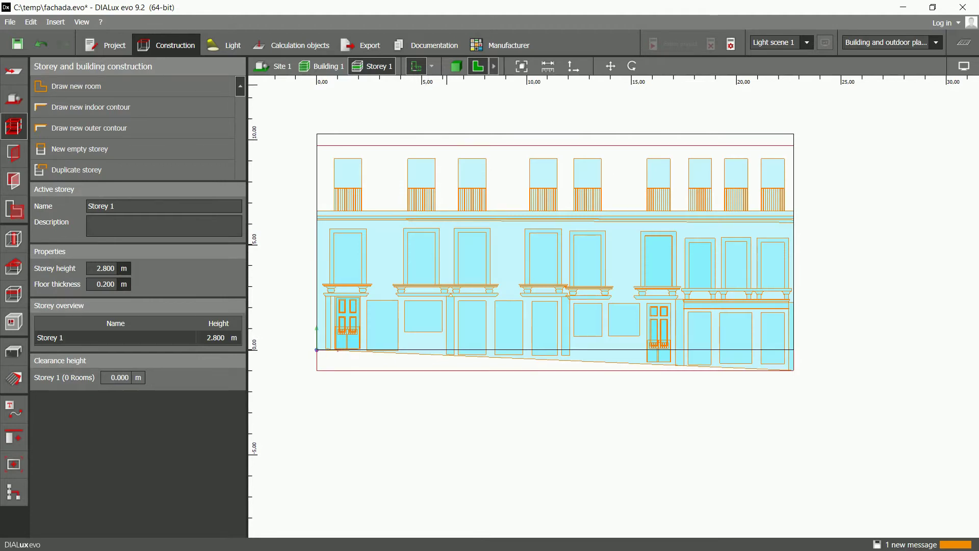
click(494, 66)
click(521, 66)
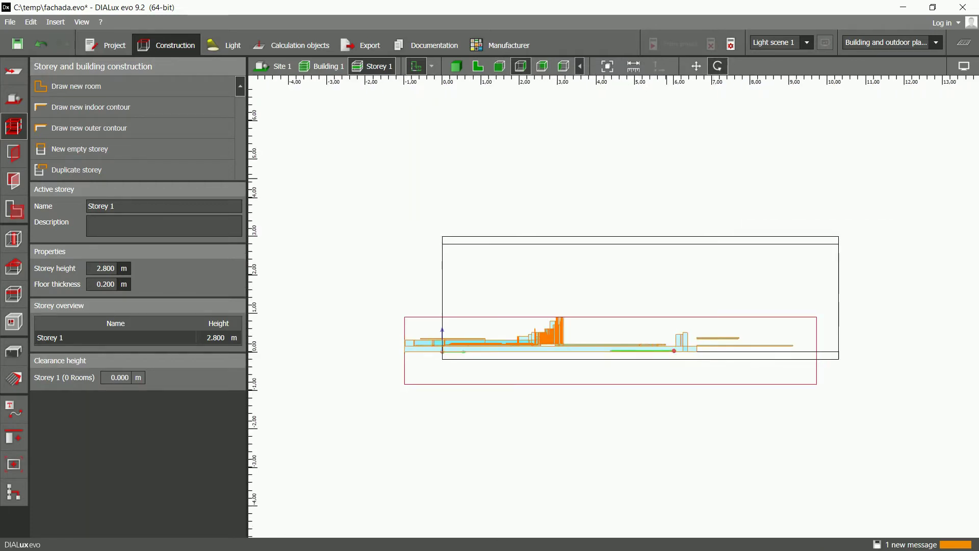
mouse_move(674, 351)
mouse_down()
mouse_move(670, 328)
mouse_move(631, 291)
mouse_move(611, 287)
mouse_up()
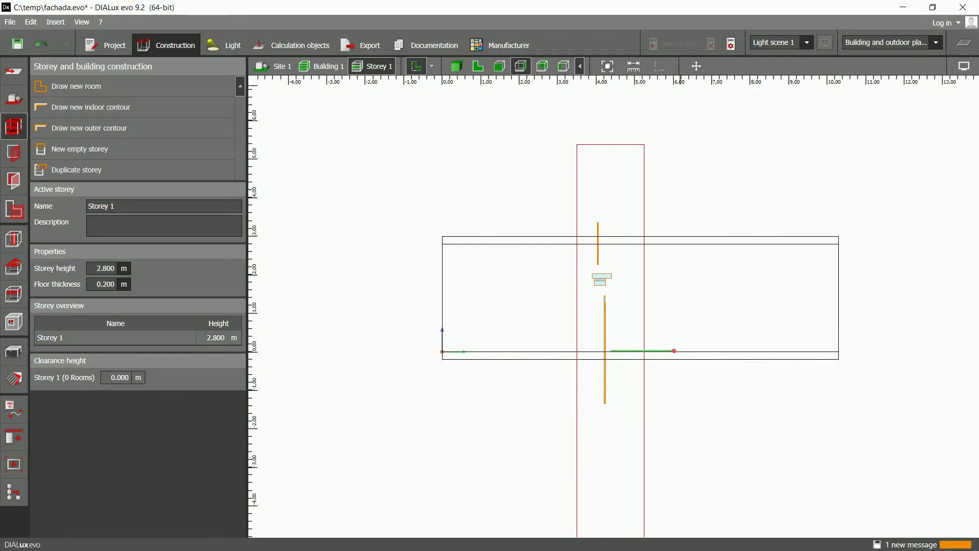
Step: Move the upright façade group so its bounding box's lower corner meets the building's front bottom corner
scroll(698, 222, down, 2)
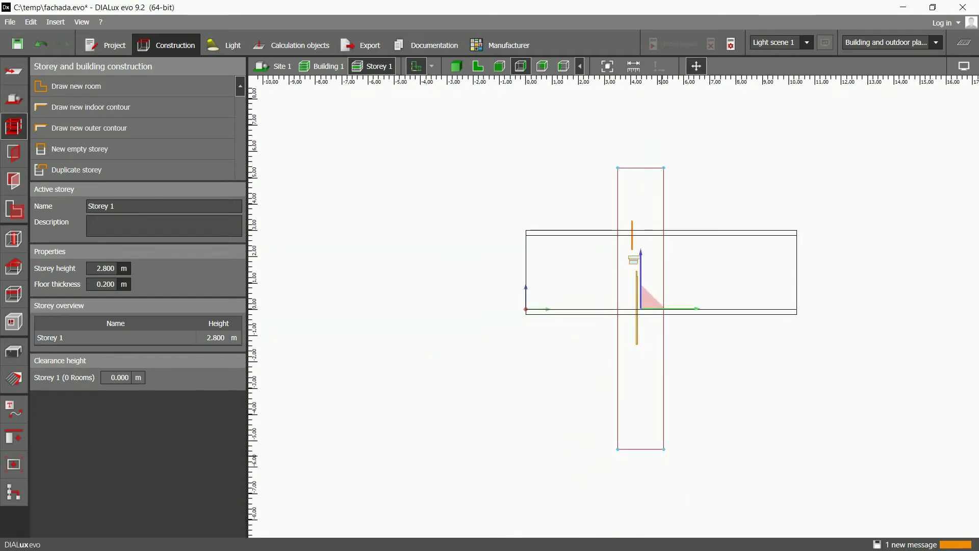
mouse_move(664, 449)
mouse_down()
mouse_move(537, 346)
mouse_move(525, 316)
mouse_up()
click(494, 397)
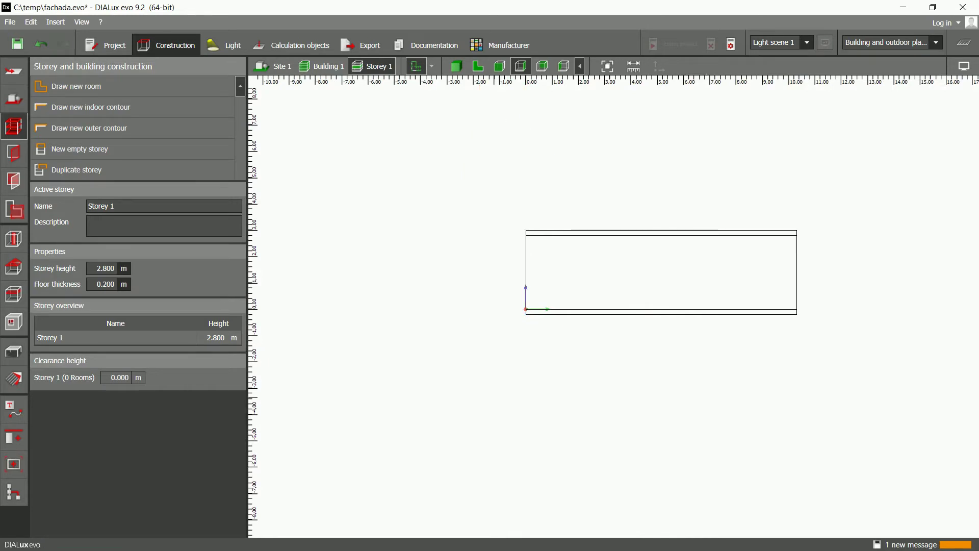
Step: Show the whole site and move the façade group along Y until its back face touches the building's front wall
click(280, 66)
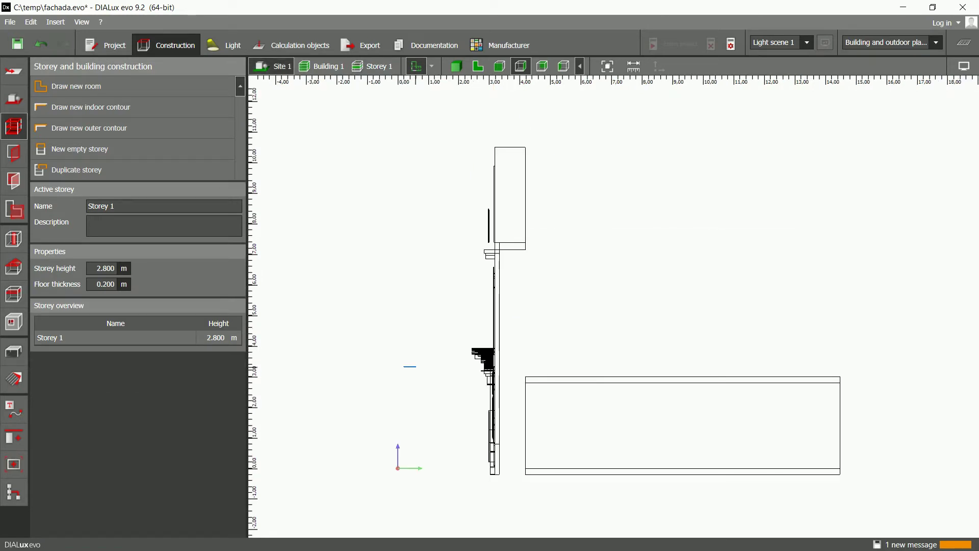
click(497, 465)
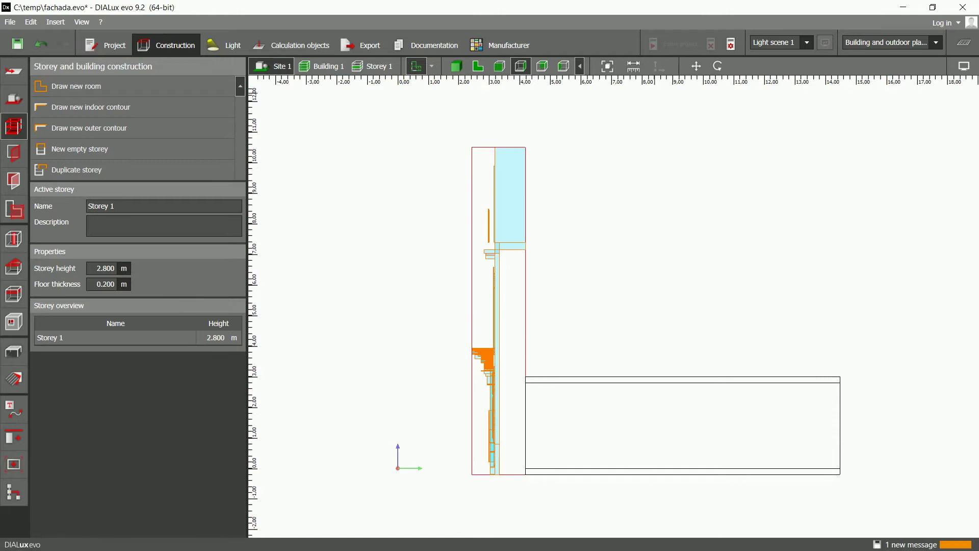
click(696, 66)
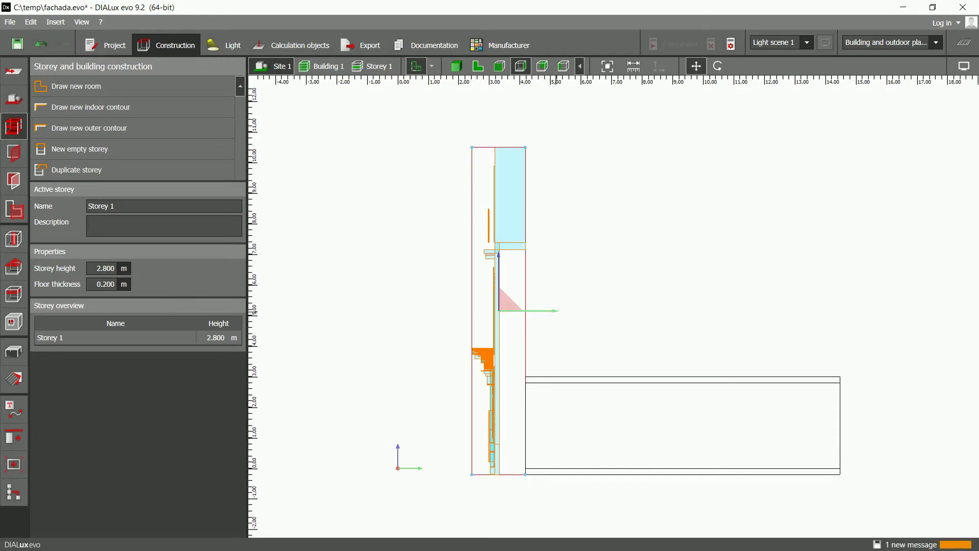
drag(541, 311, 582, 311)
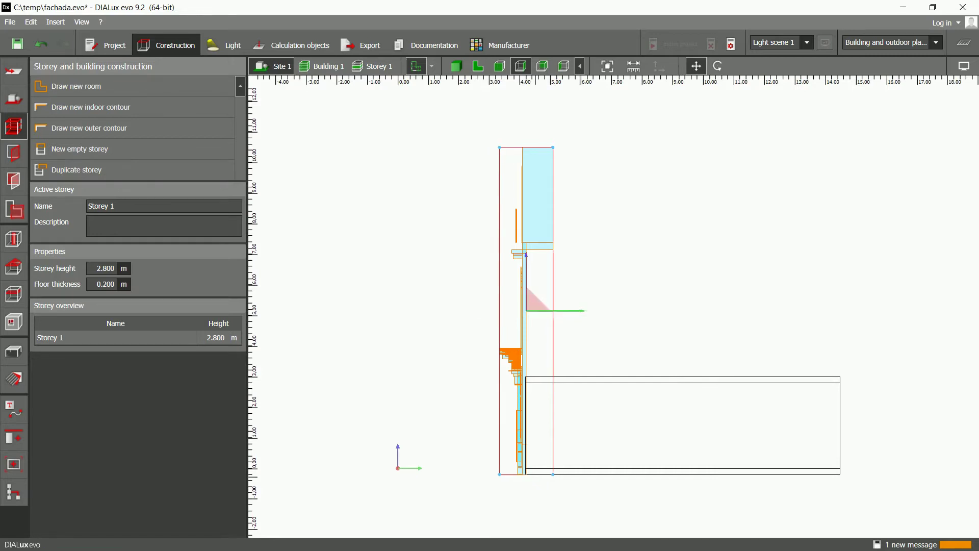
scroll(530, 477, up, 6)
scroll(534, 459, down, 2)
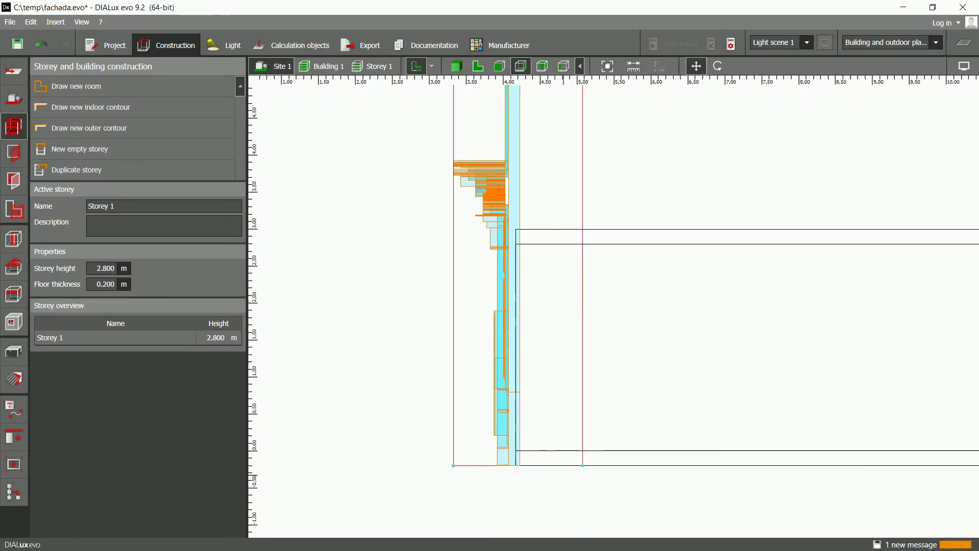
scroll(582, 466, down, 2)
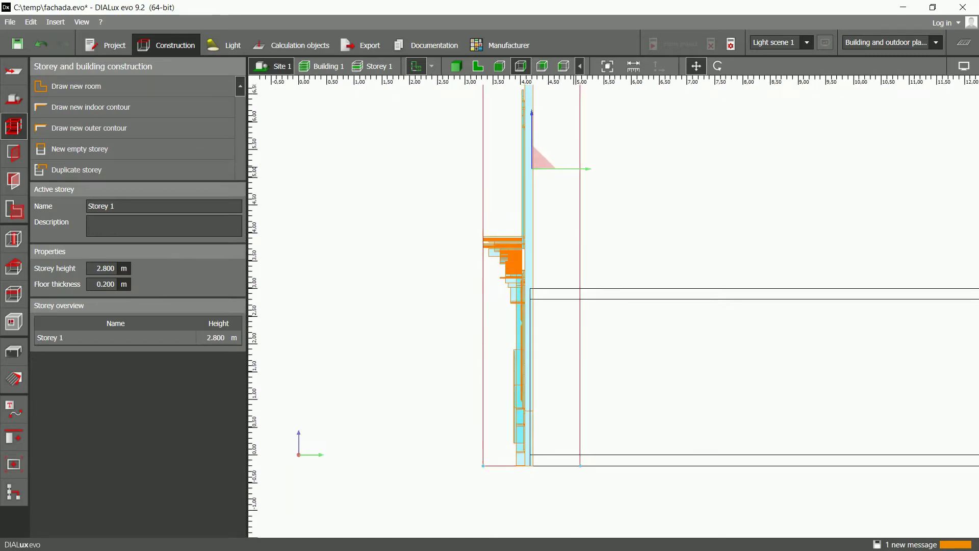
drag(579, 169, 578, 169)
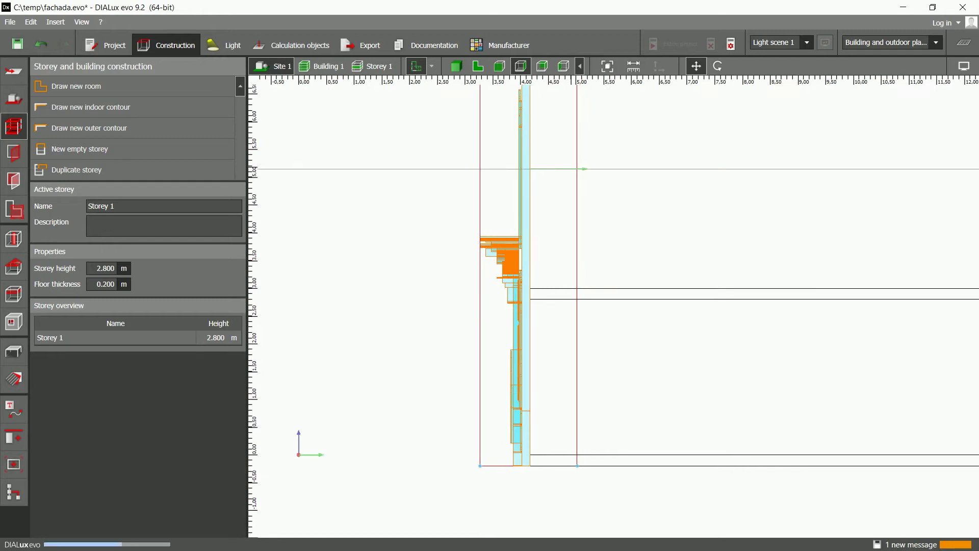
click(393, 451)
click(456, 66)
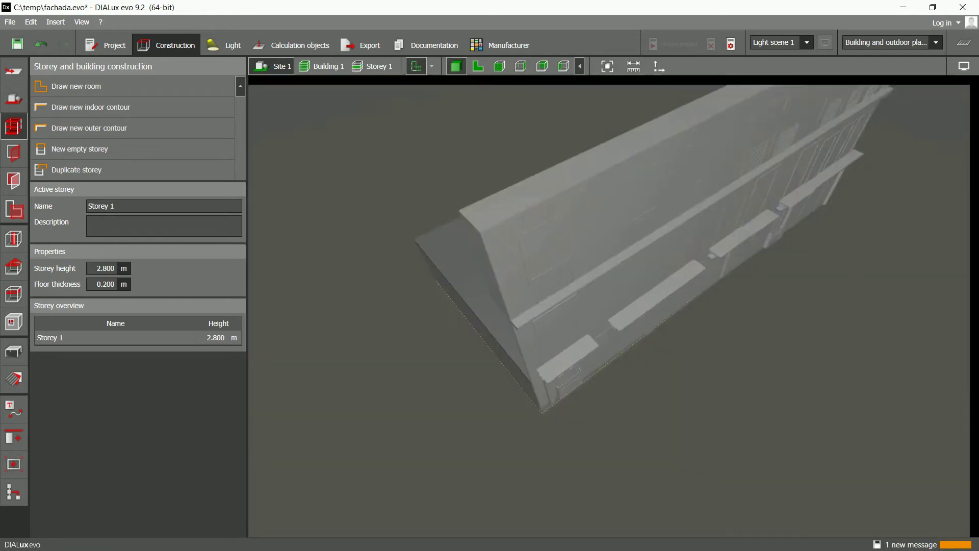
right_drag(602, 316, 566, 270)
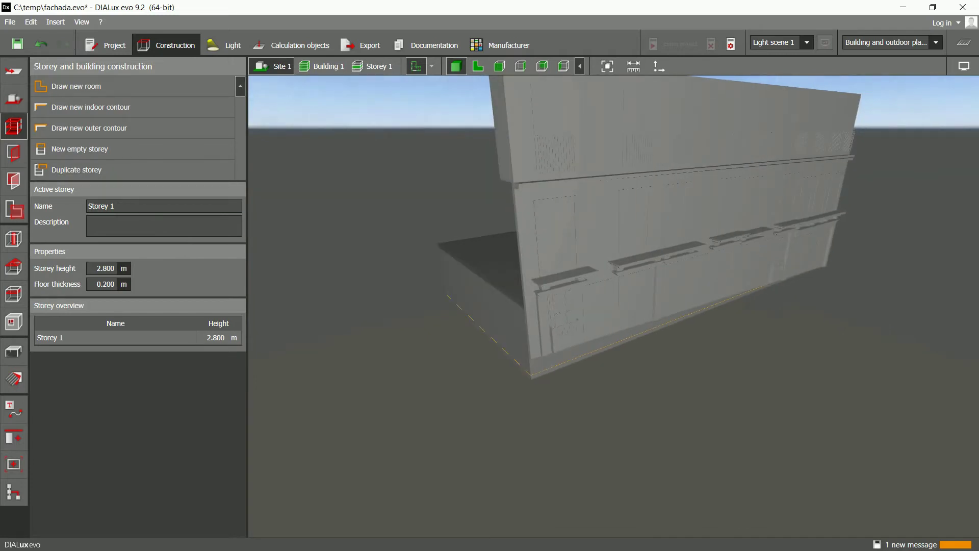
Step: Set the height of Storey 1 to 3.5 m, using the front view of the site to compare it with the façade
click(14, 99)
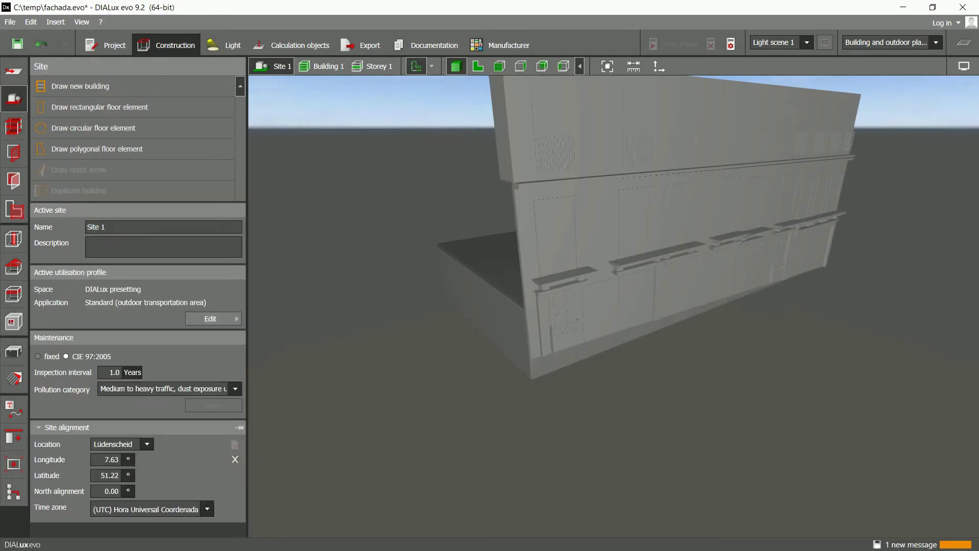
click(489, 306)
click(14, 126)
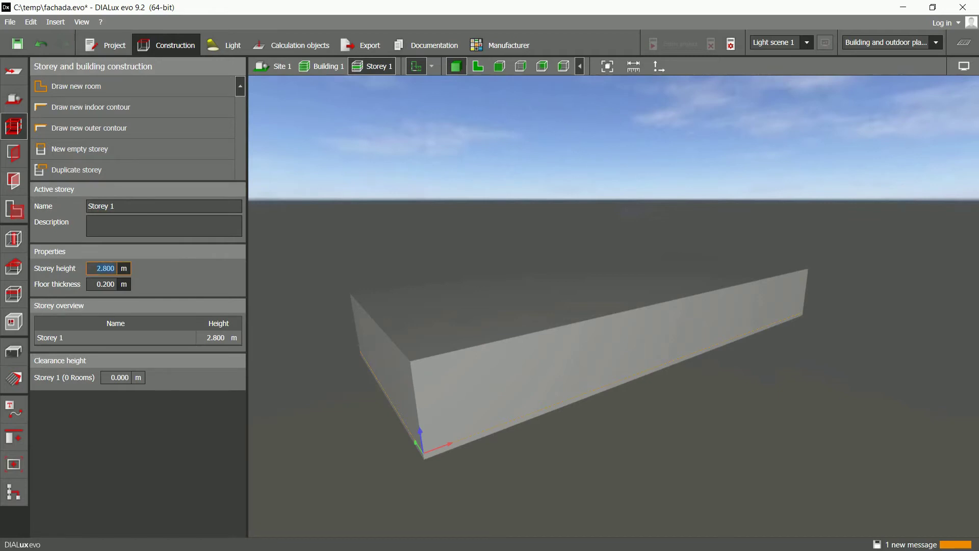
click(499, 66)
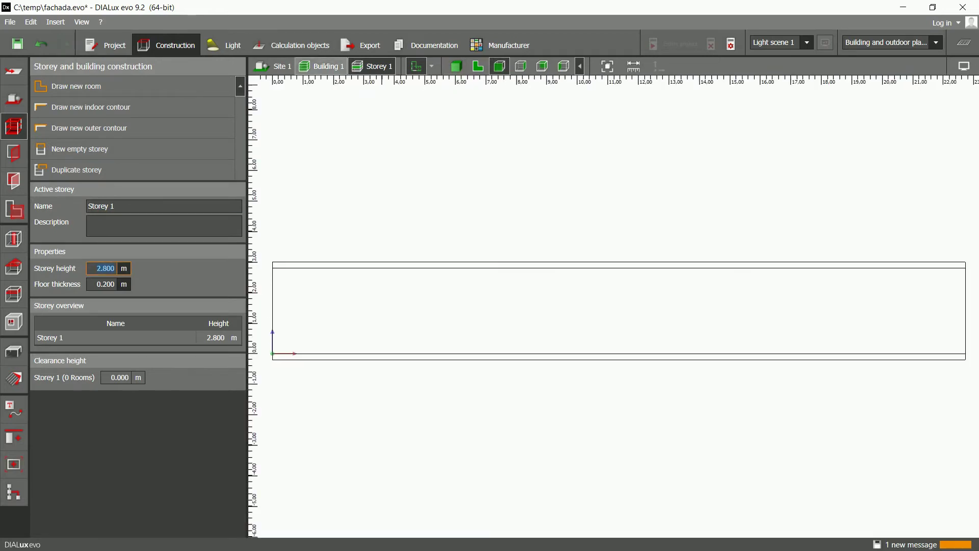
click(273, 66)
scroll(650, 378, up, 2)
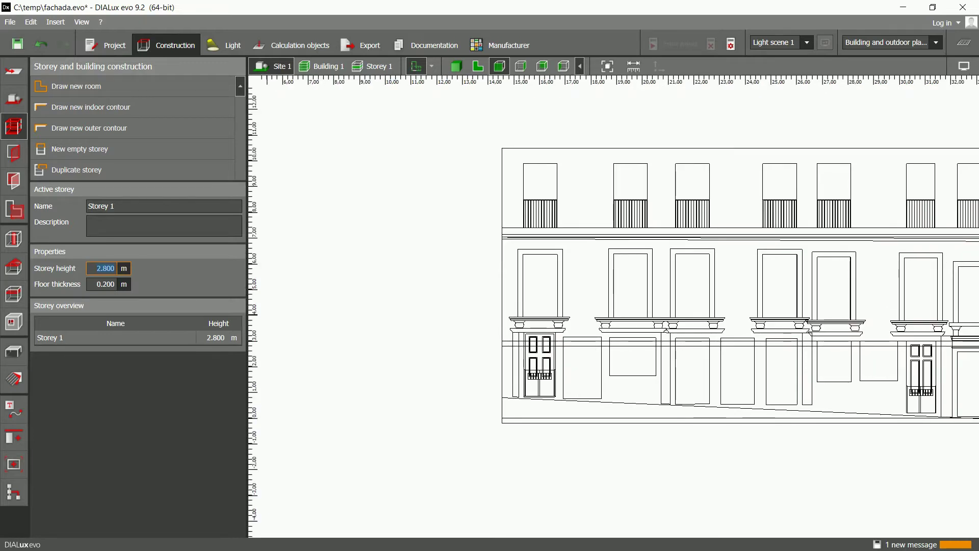
text(3.45)
key(Return)
text(3)
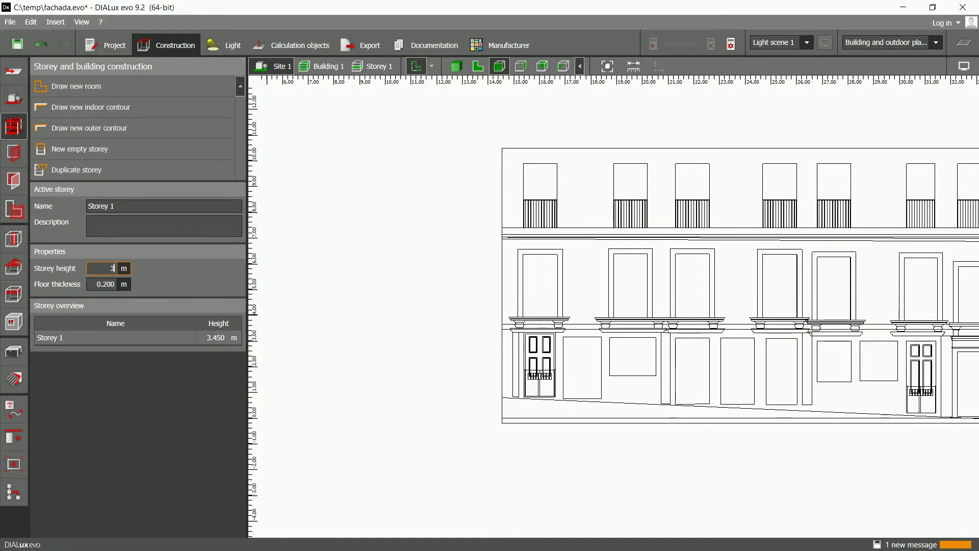
text(.5)
key(Return)
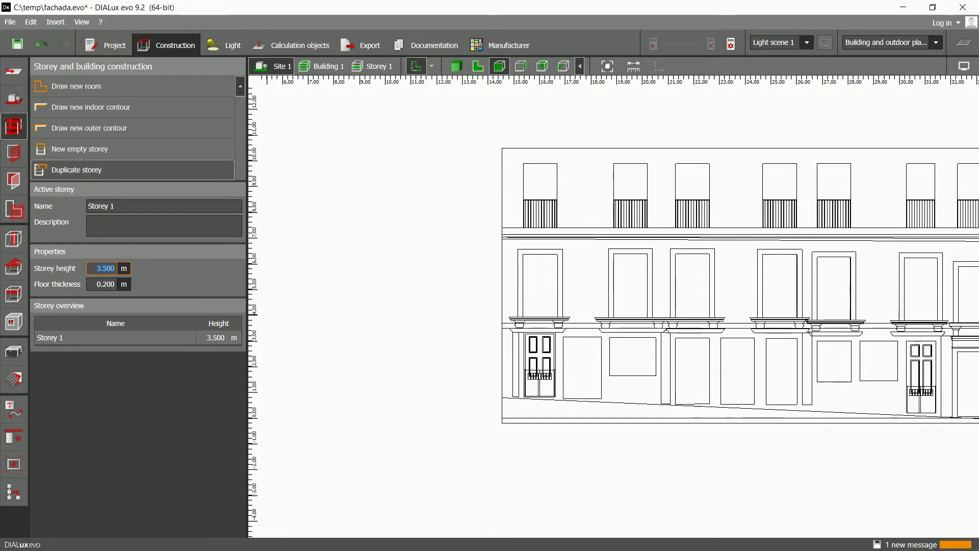
Step: Draw a rectangular indoor contour about 7.55 m by 6.9 m in the front corner of Storey 1 beside the origin
click(77, 169)
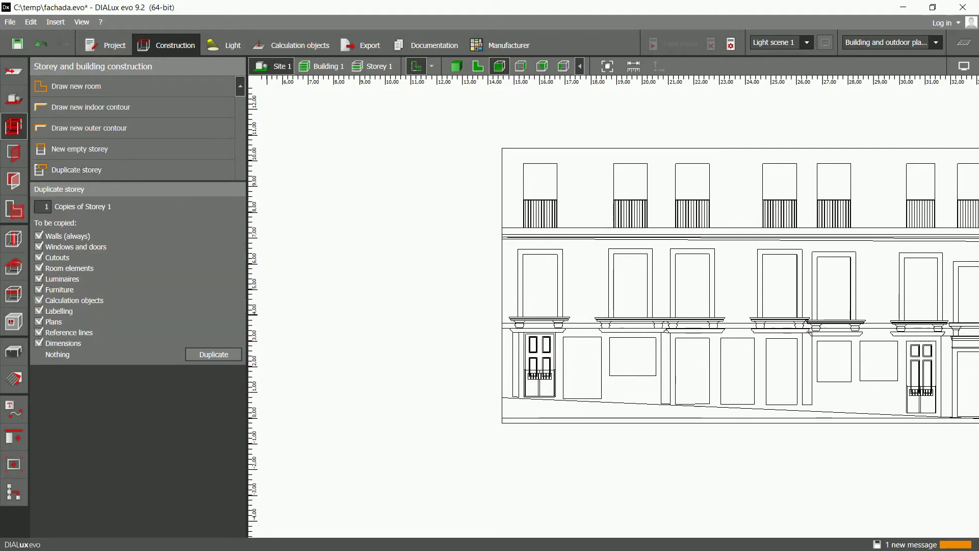
click(322, 66)
click(372, 67)
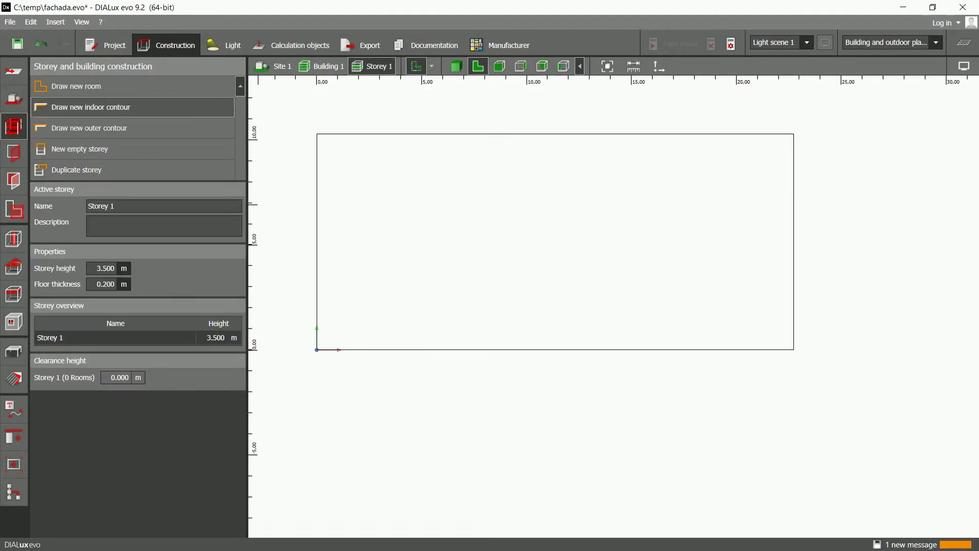
click(76, 106)
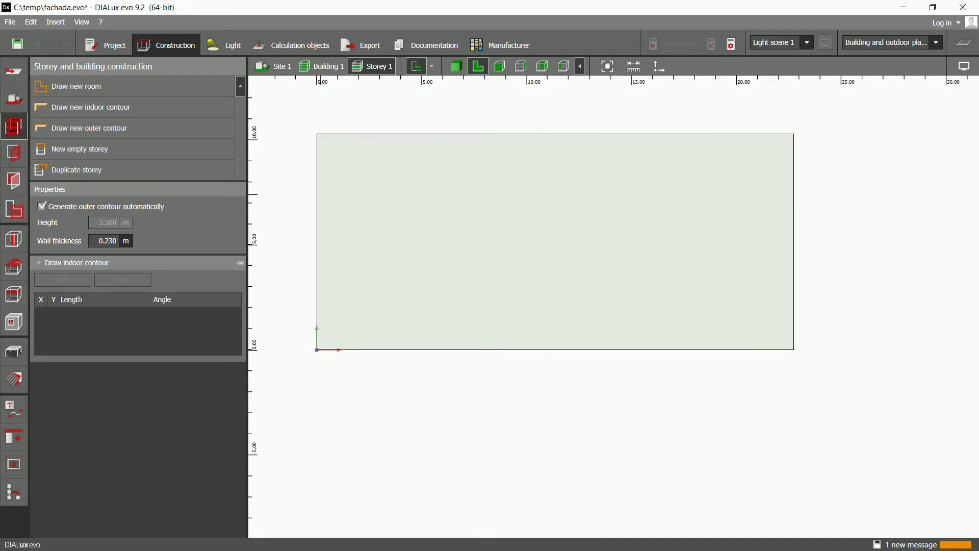
click(320, 205)
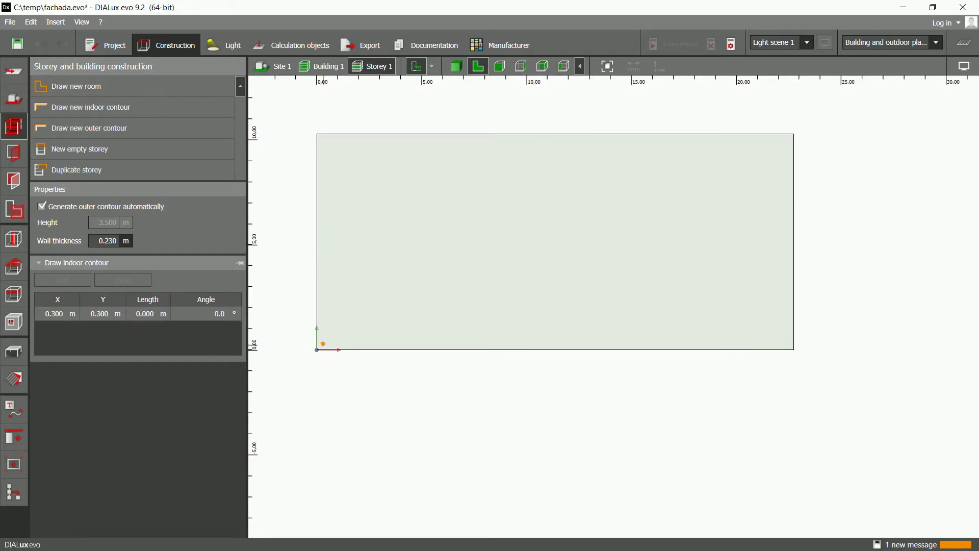
click(323, 343)
click(323, 198)
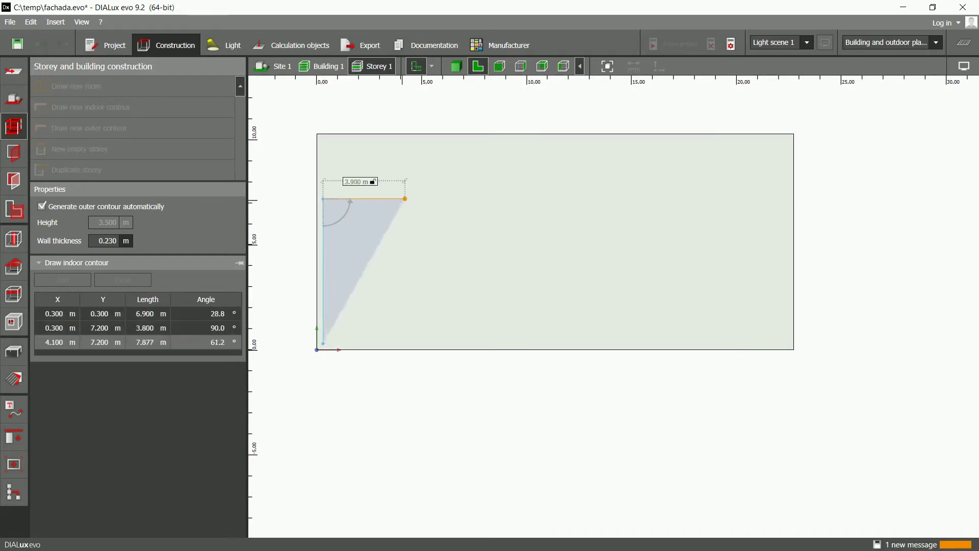
click(481, 198)
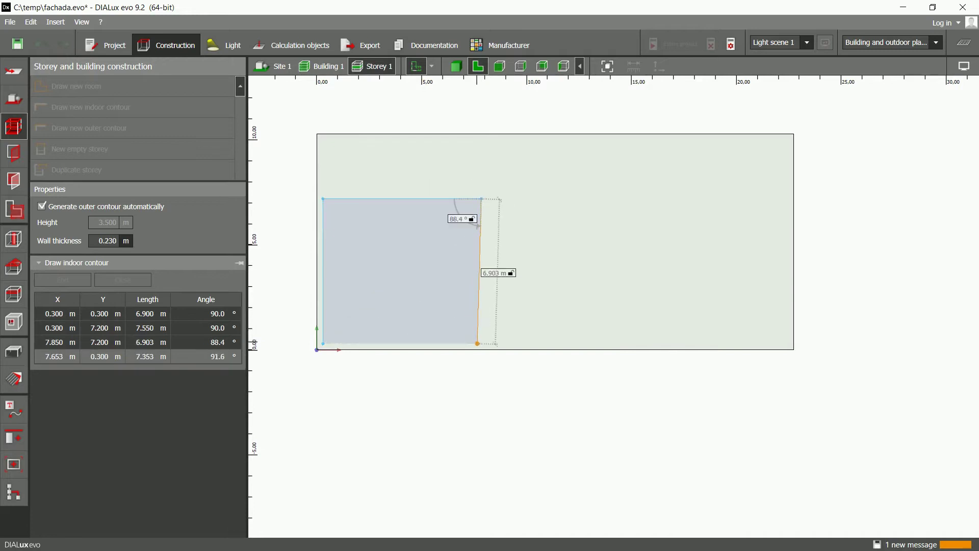
click(481, 343)
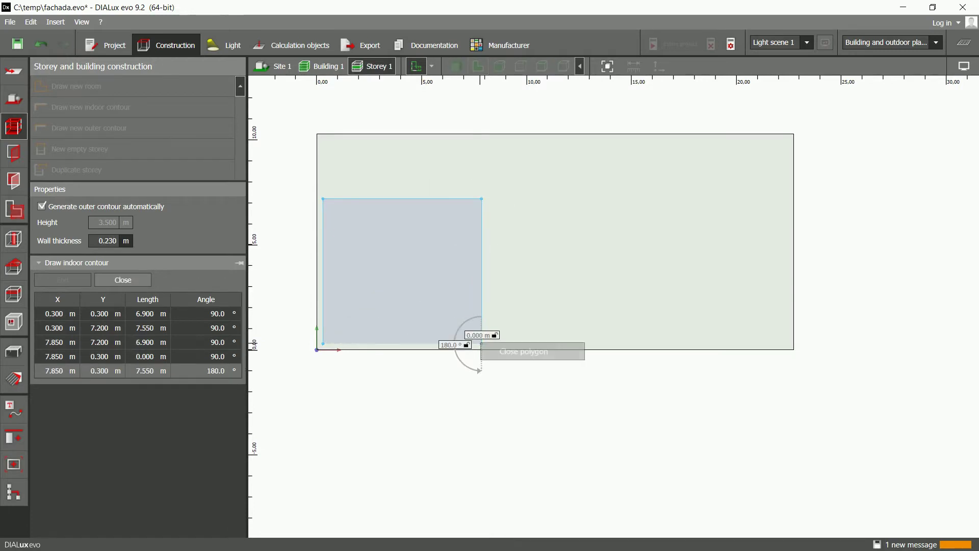
click(481, 344)
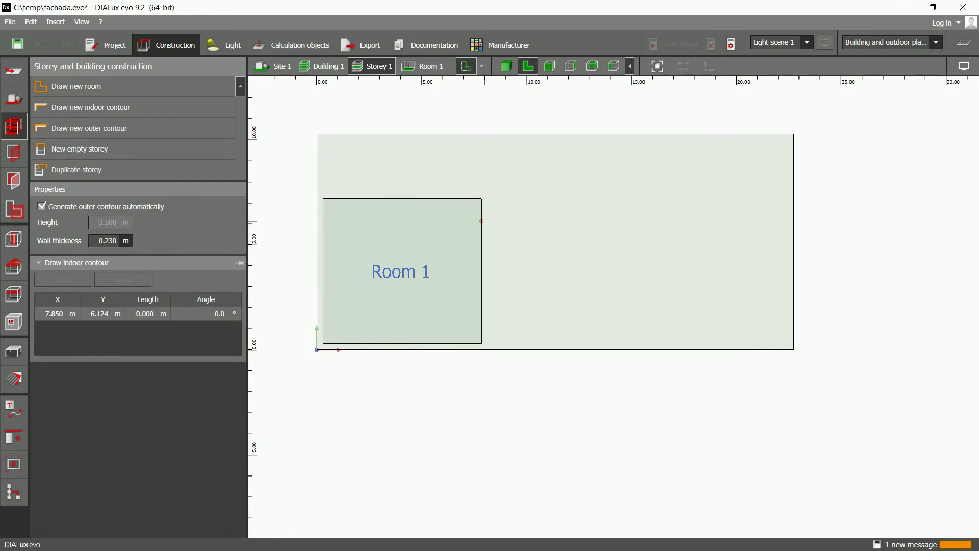
Step: Draw a second rectangular indoor contour about 7.65 m by 5.8 m along the front wall, beside Room 1
click(487, 221)
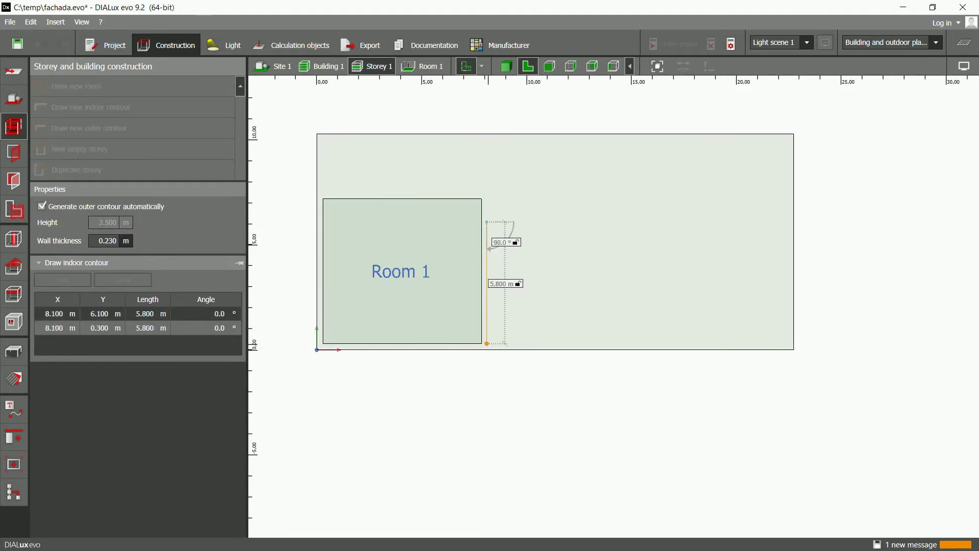
click(487, 343)
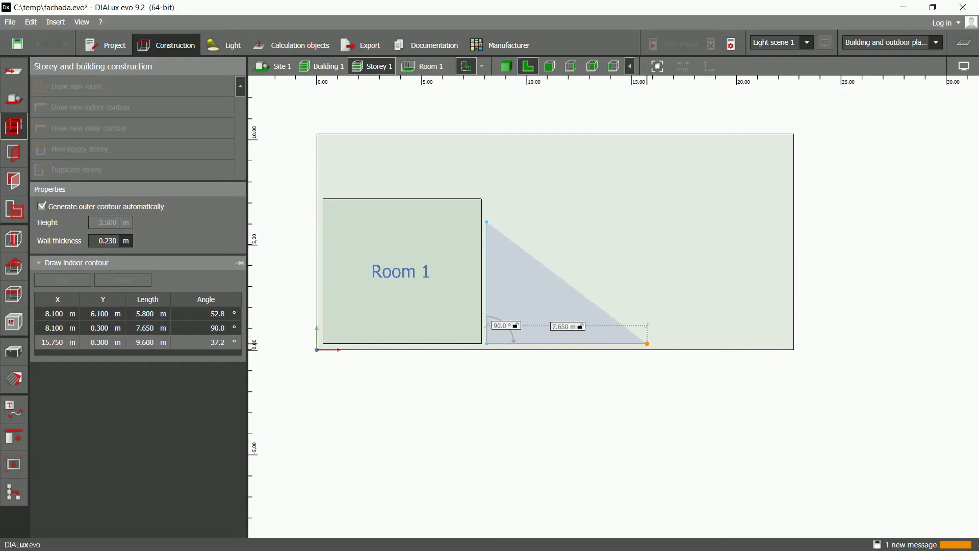
click(647, 344)
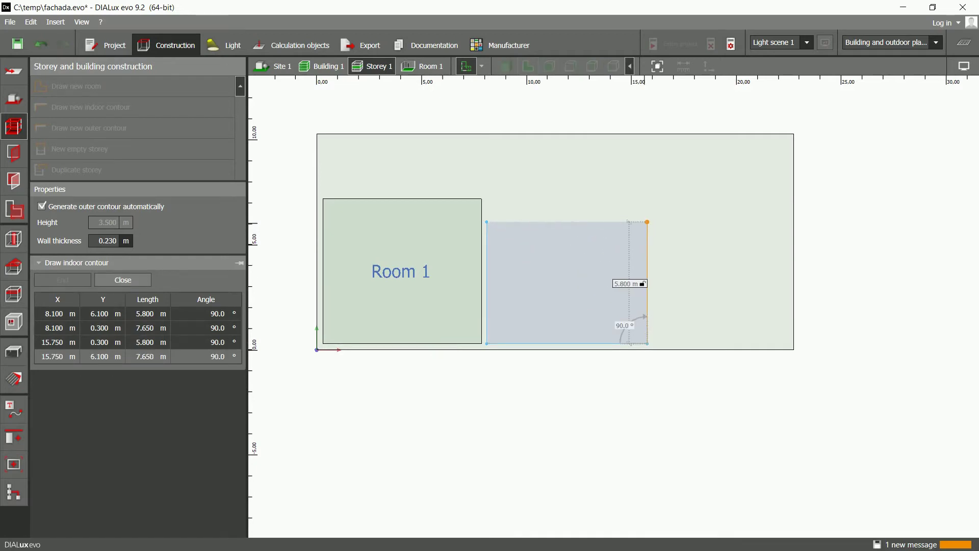
click(647, 222)
right_click(648, 223)
click(673, 232)
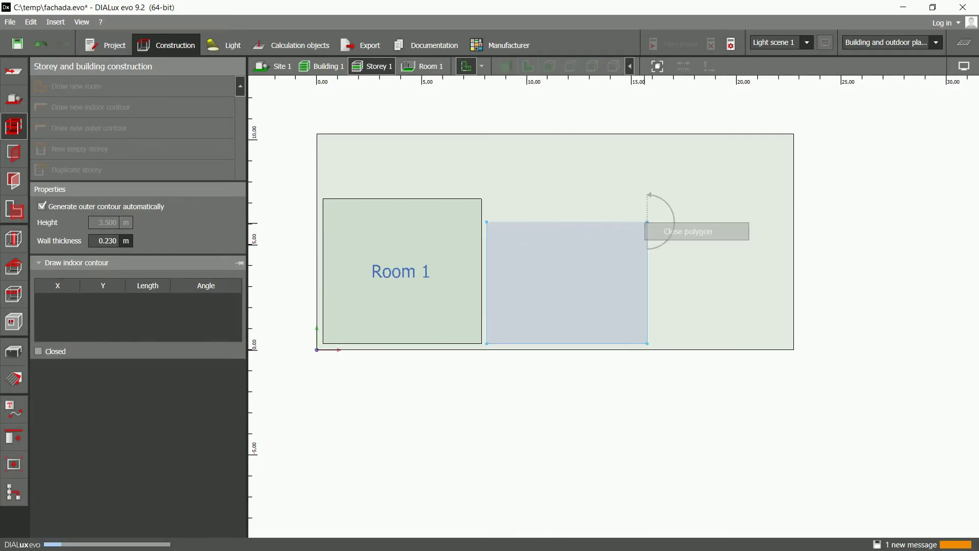
Step: Draw a third rectangular indoor contour about 6.4 m by 5.75 m along the front wall, between Room 2 and the building's far side
click(91, 106)
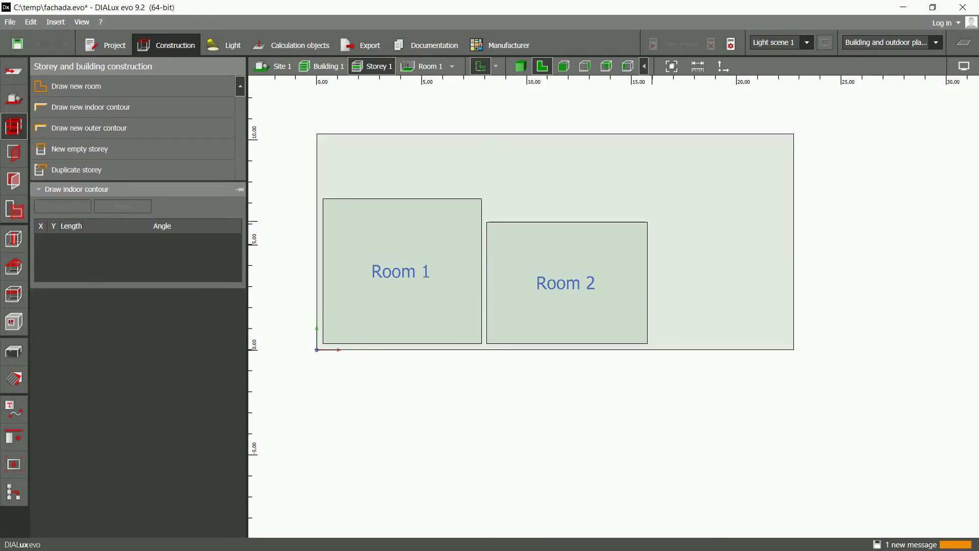
click(76, 86)
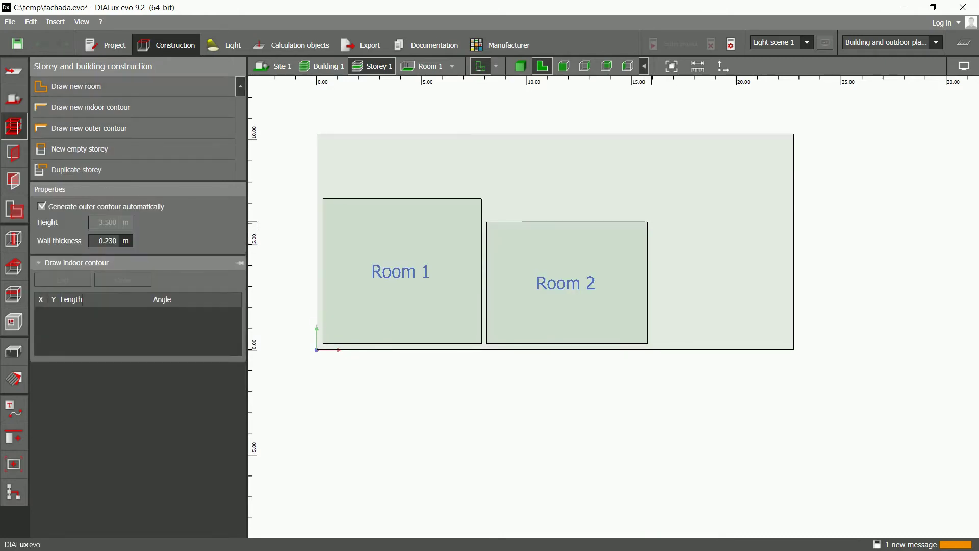
click(652, 223)
click(652, 342)
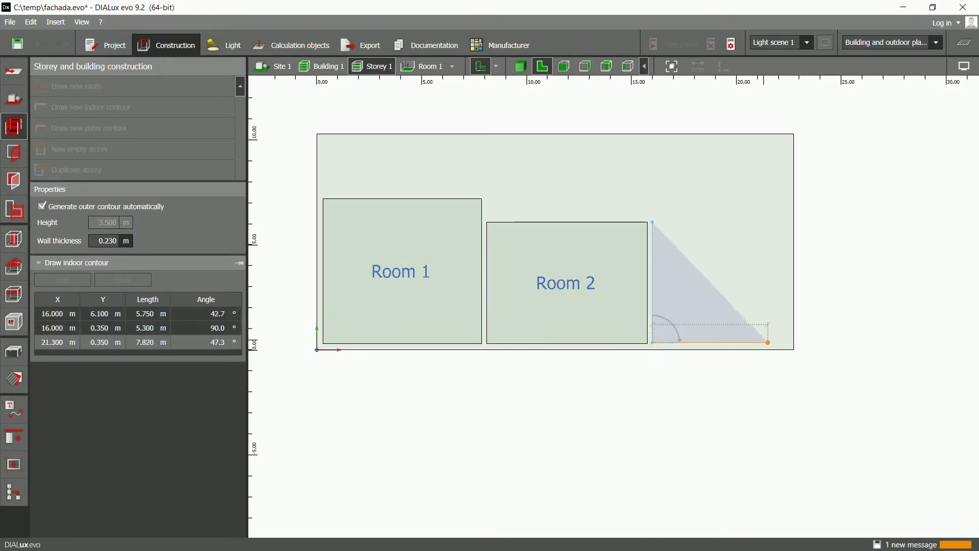
click(787, 342)
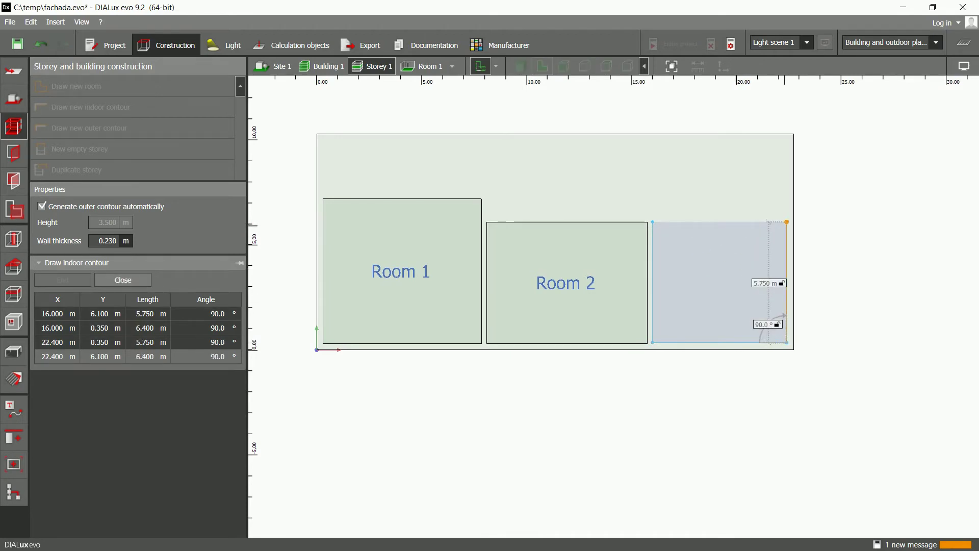
click(787, 222)
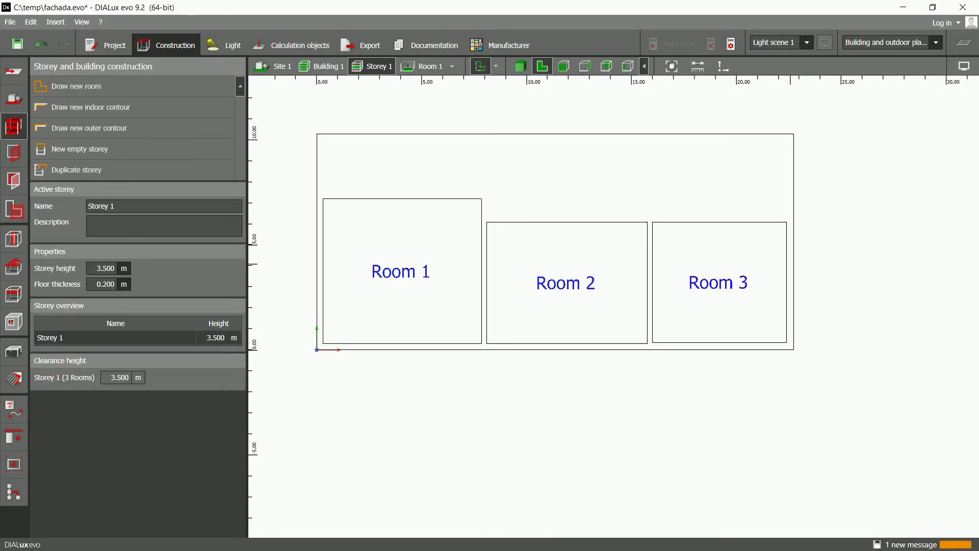
Step: Show the whole site in 3D and duplicate Storey 1 with all its contents, then duplicate Storey 2 the same way
click(279, 66)
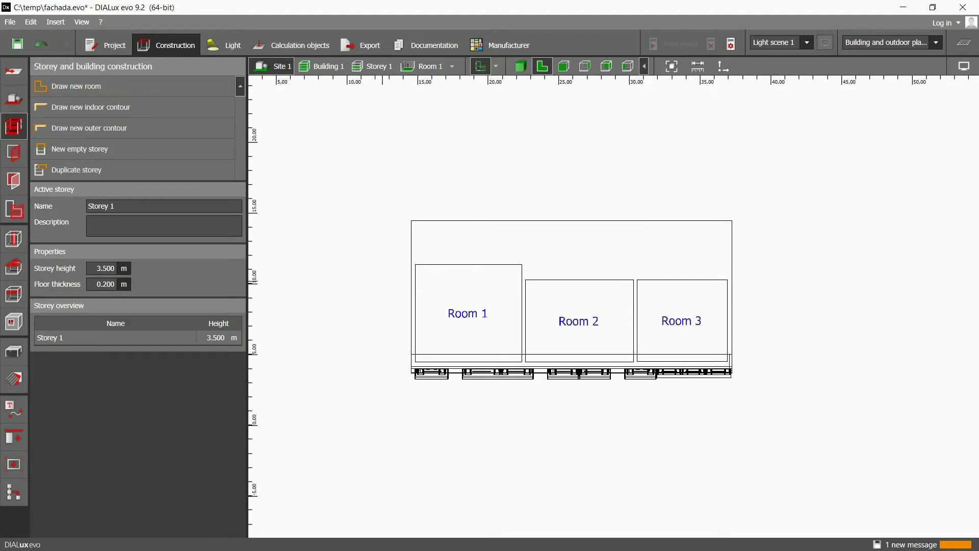
click(520, 66)
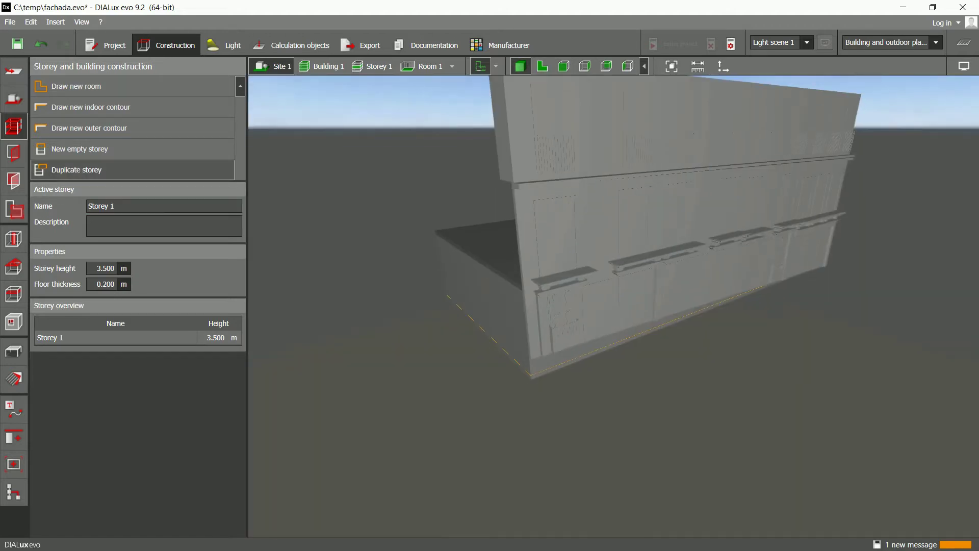
click(76, 169)
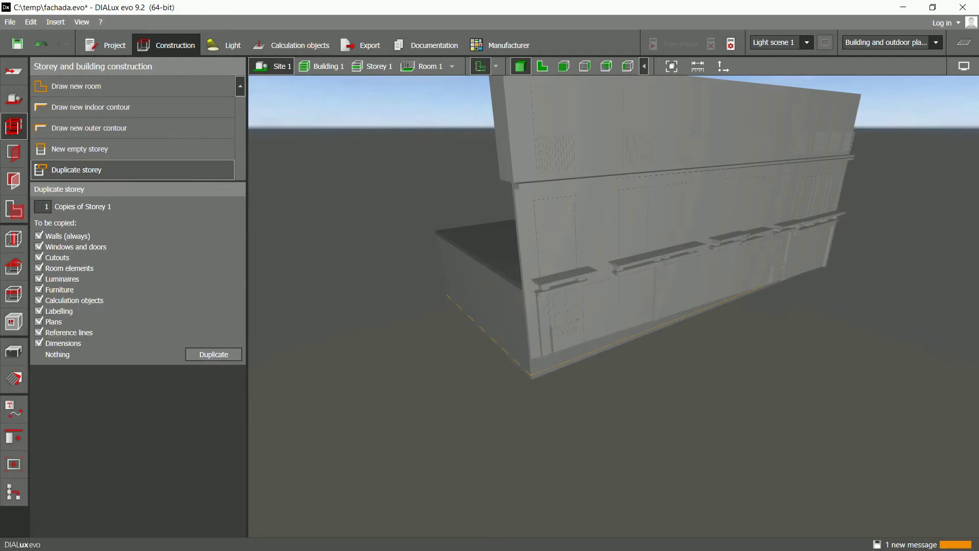
click(213, 353)
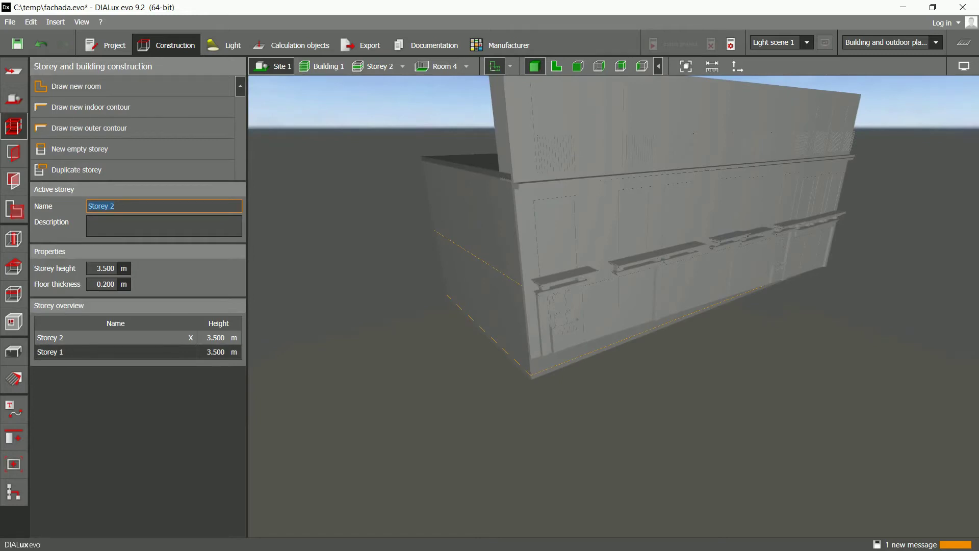
click(76, 170)
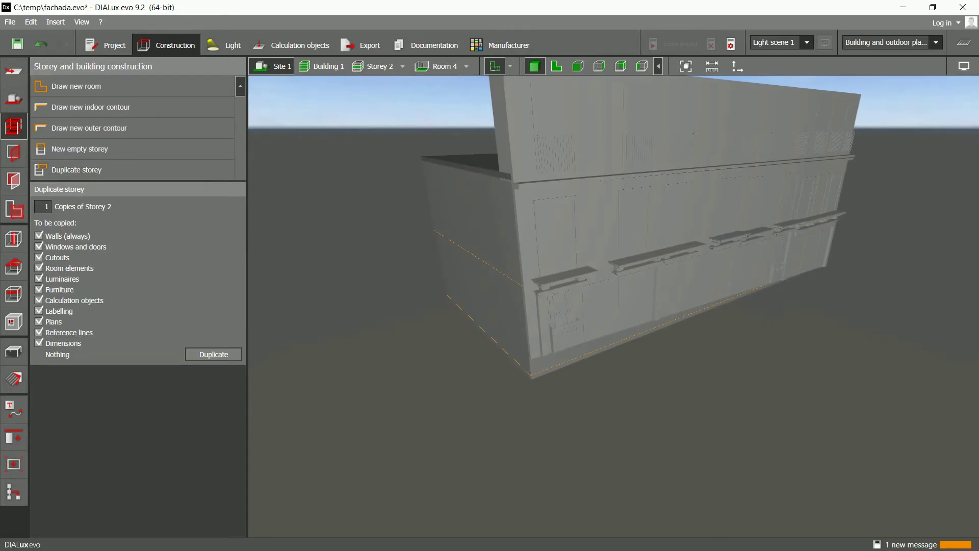
click(214, 354)
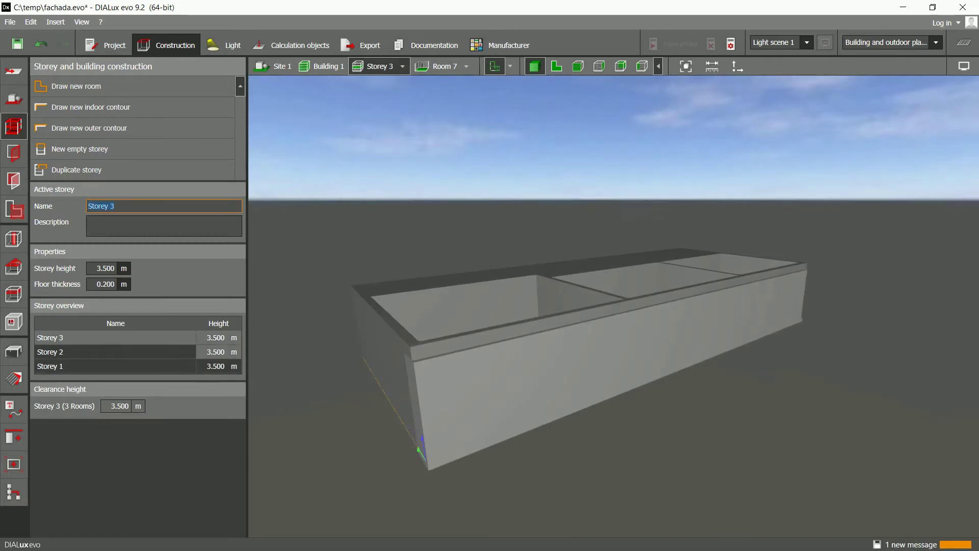
Step: Set the height of Storey 2 to 3.4 m, using the front view of the site to compare it with the façade
click(216, 352)
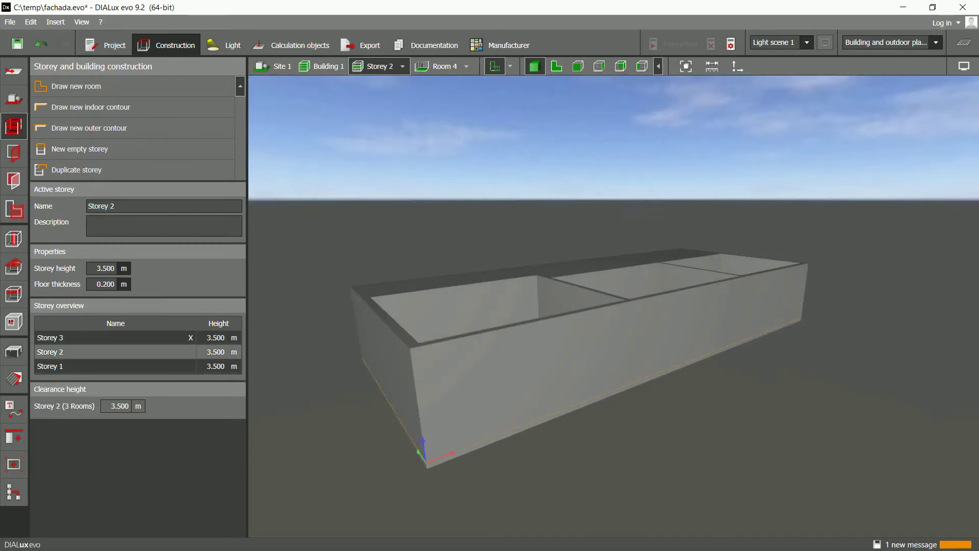
click(272, 67)
click(577, 66)
scroll(528, 255, up, 2)
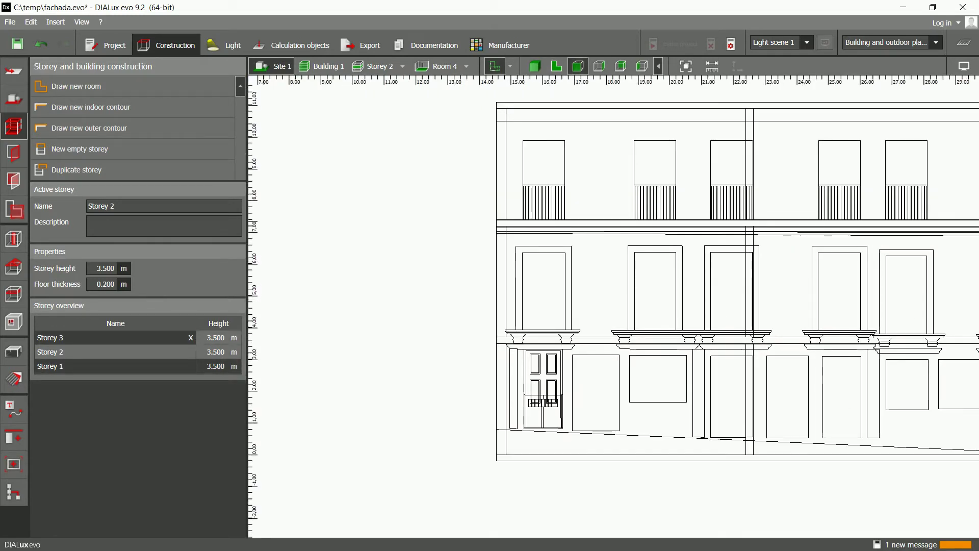
click(96, 268)
text(3.4)
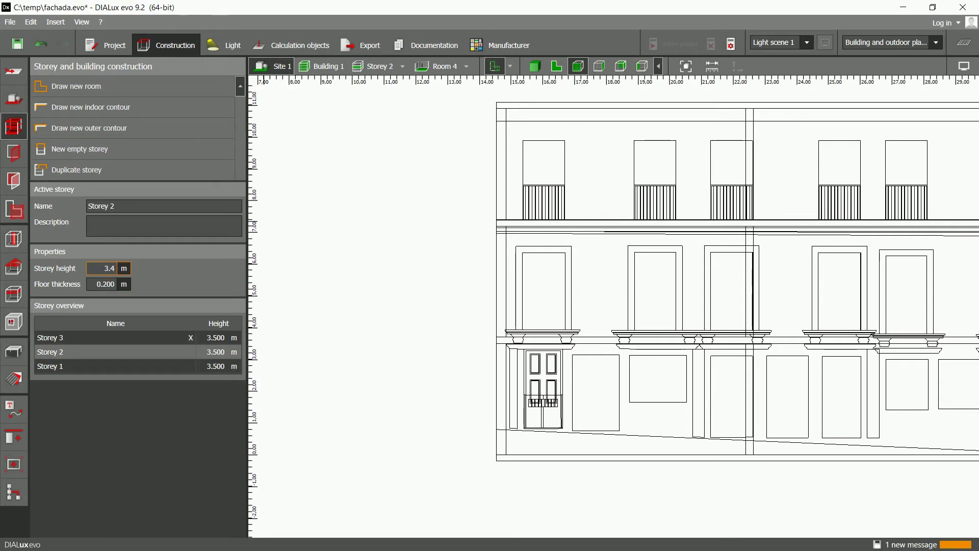
key(Return)
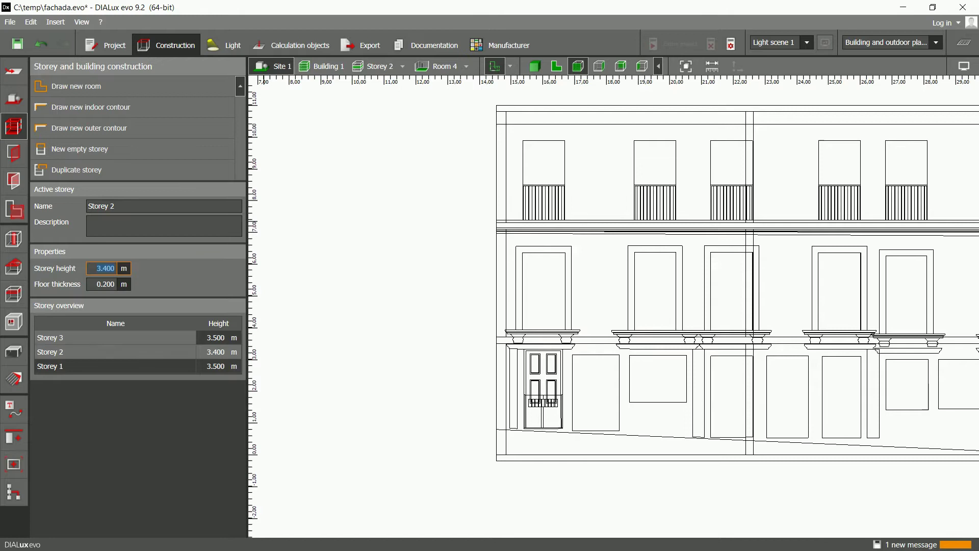
Step: Set the height of Storey 3 to 3.3 m, checking the building against the façade in the 3D view
click(115, 337)
click(101, 268)
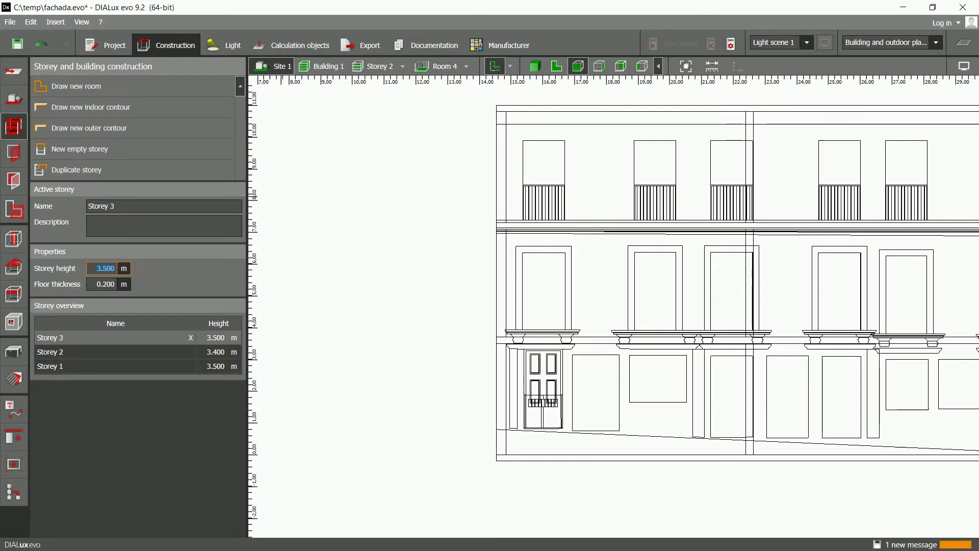
click(535, 66)
middle_drag(612, 244, 611, 312)
double_click(106, 268)
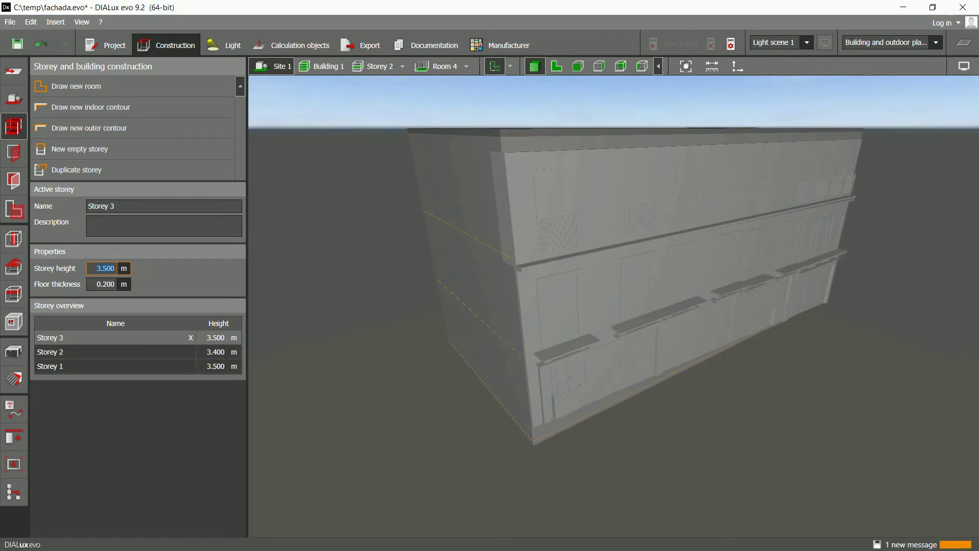
text(3.3)
key(Return)
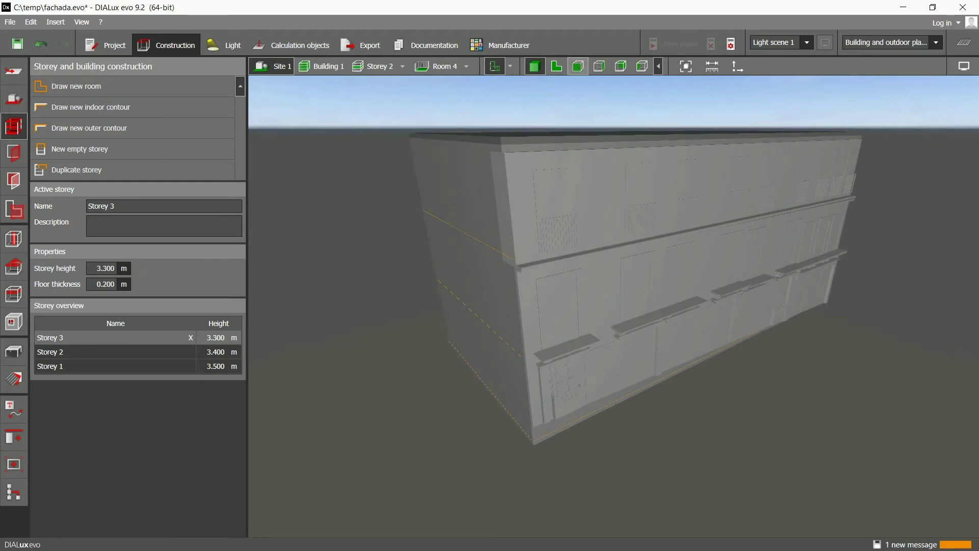
Step: Set the heights of Storey 2 to 3.3 m and Storey 3 to 3.0 m against the façade's front view, and check in 3D
click(578, 66)
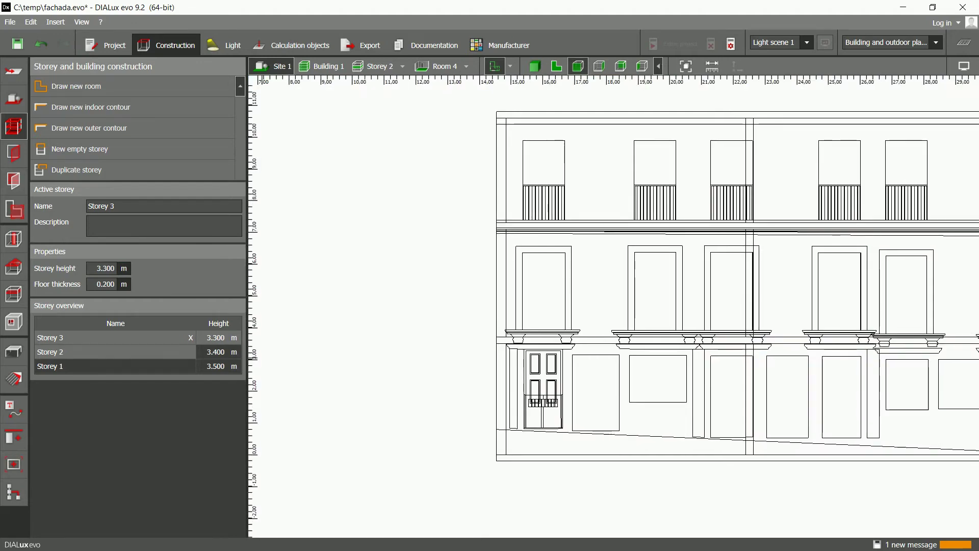
click(116, 352)
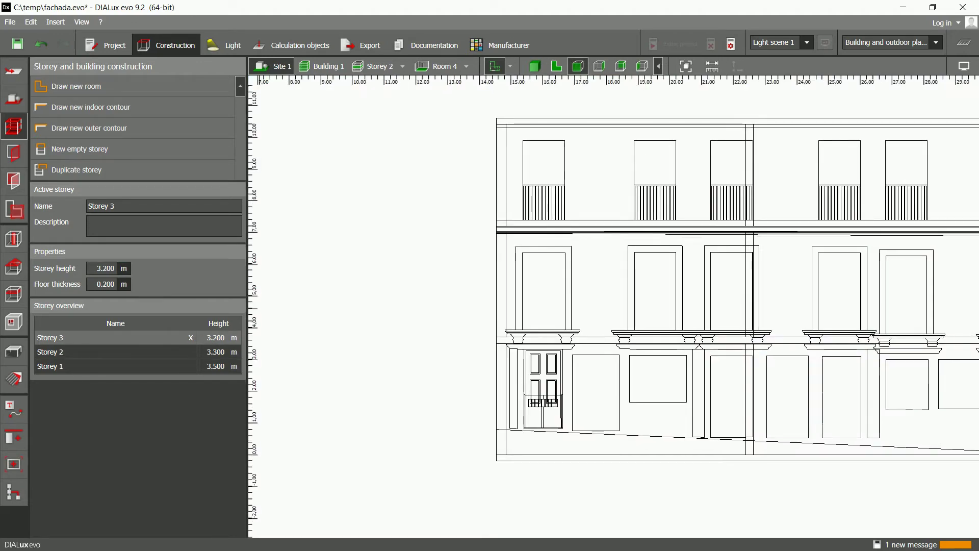
click(215, 338)
text(3.0)
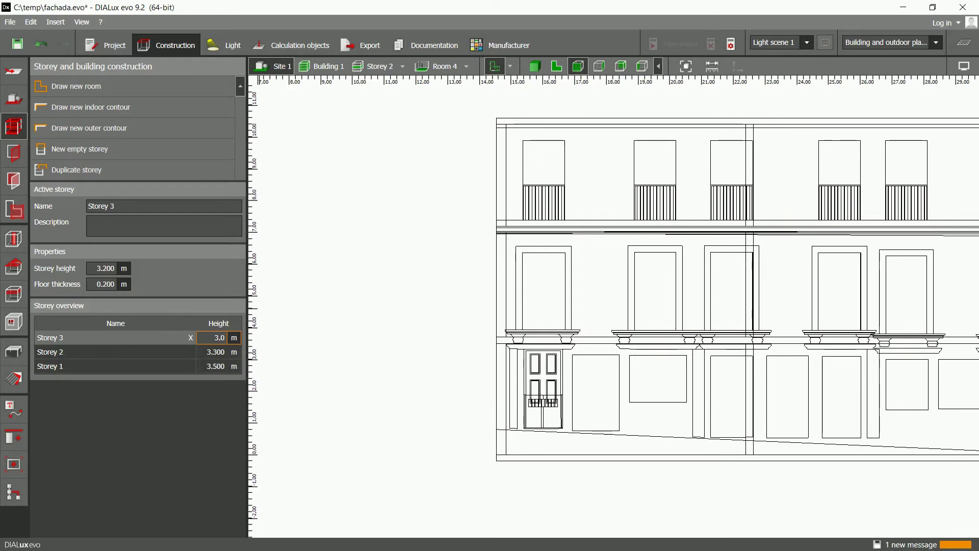
key(Return)
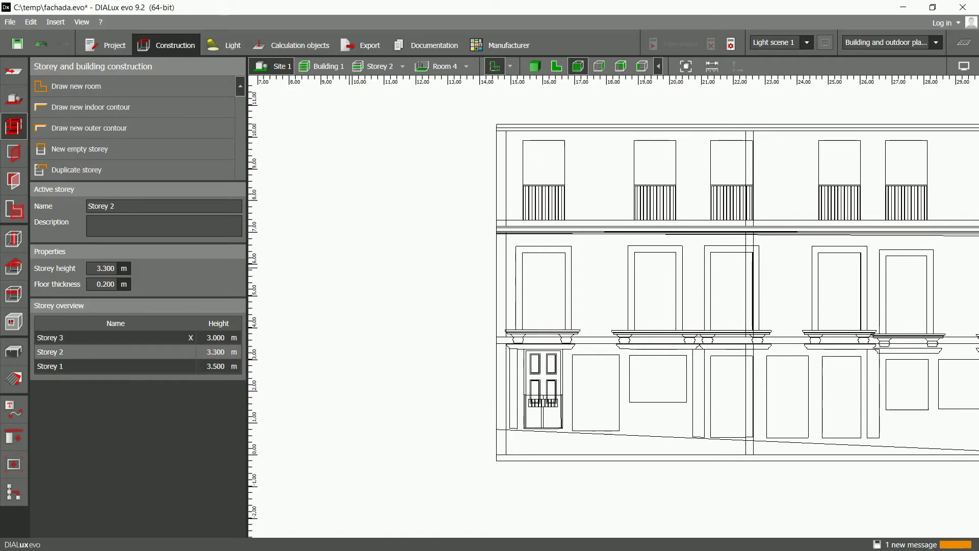
click(535, 66)
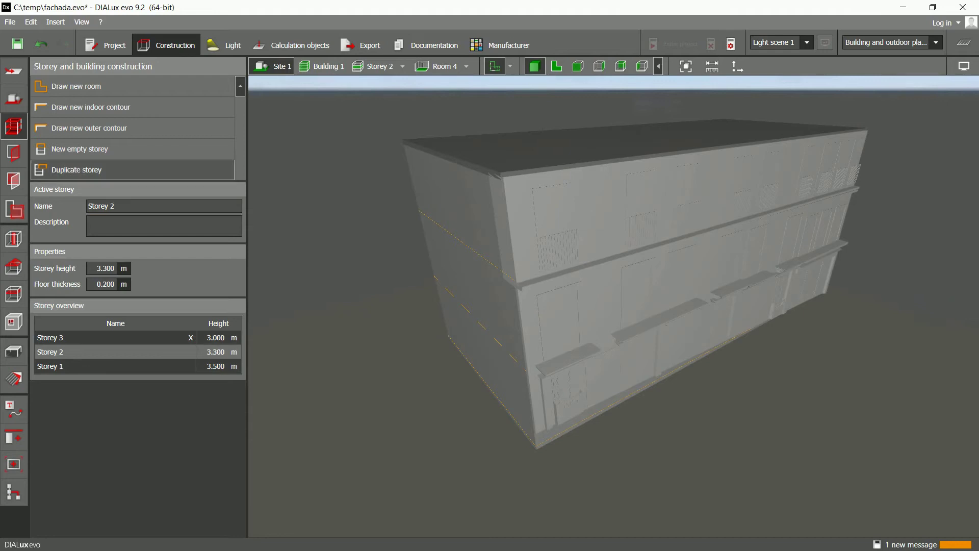
Step: Duplicate Storey 3 once with all of its contents
click(116, 337)
click(76, 169)
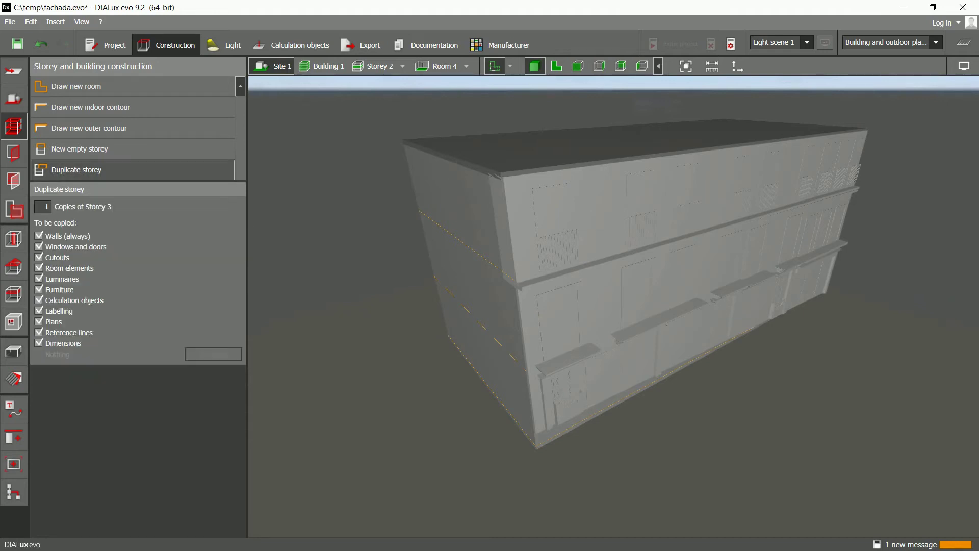
click(214, 354)
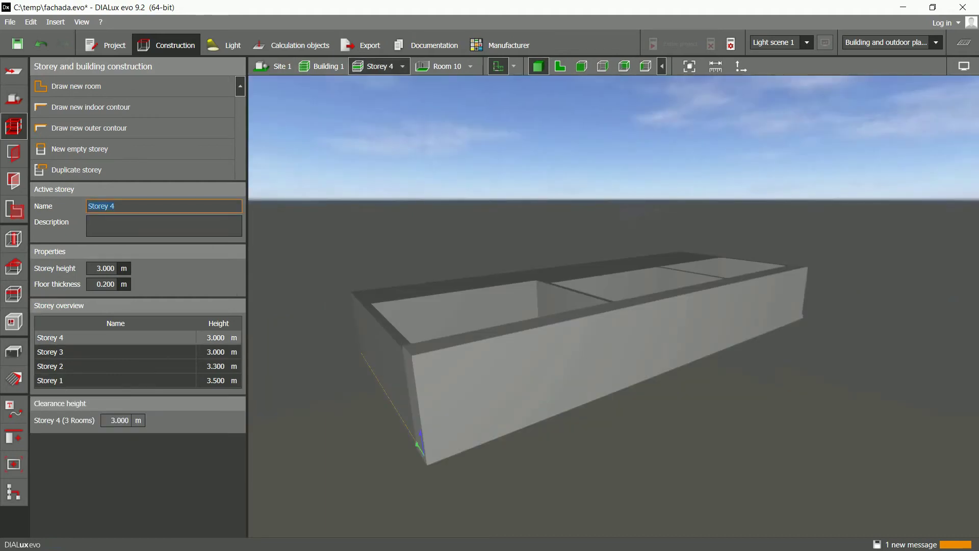
click(594, 355)
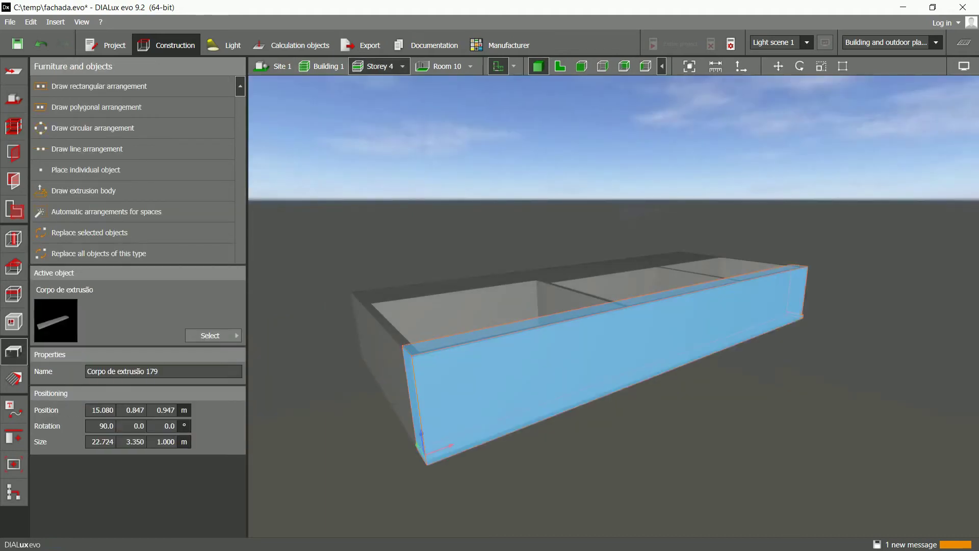
key(Escape)
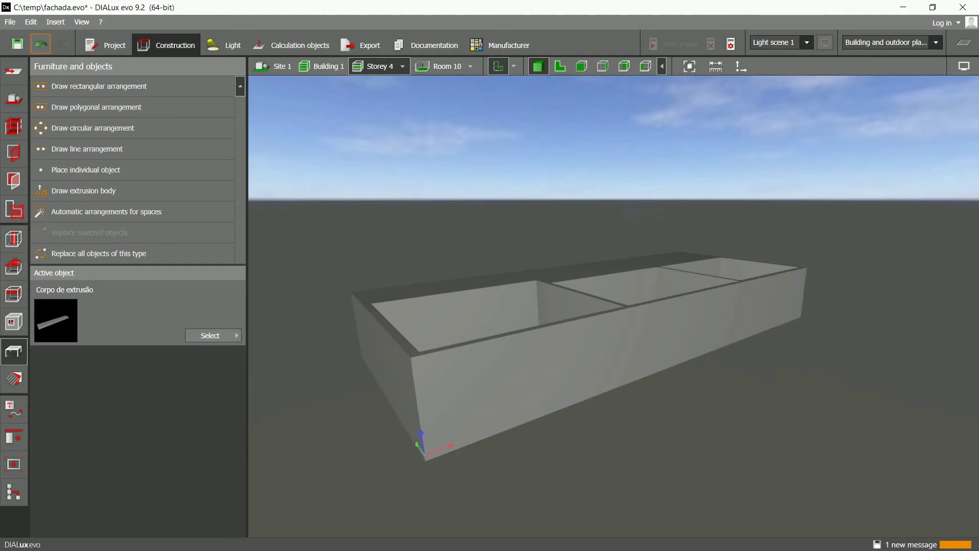
click(41, 43)
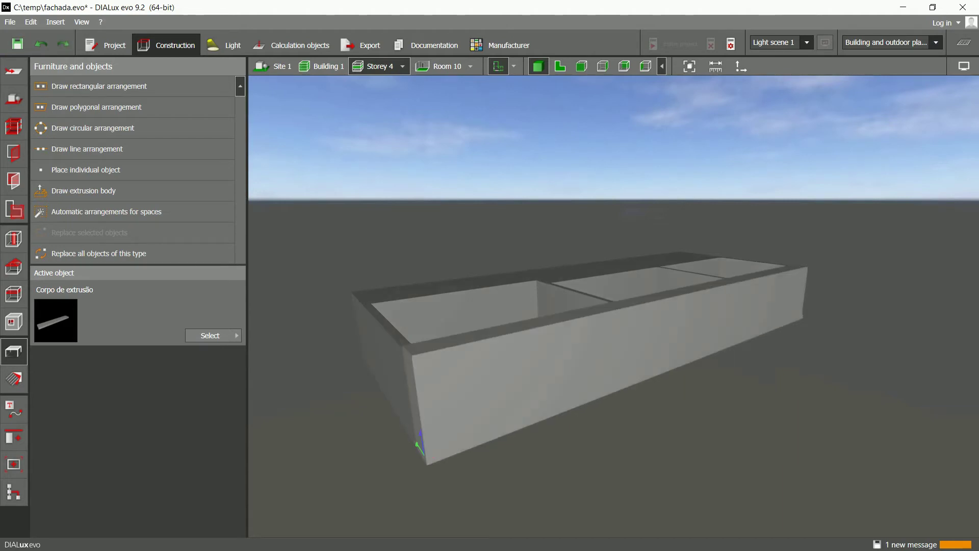
Step: Show the whole site and delete the copied extrusion body in front of Storey 4, above the original façade
click(272, 66)
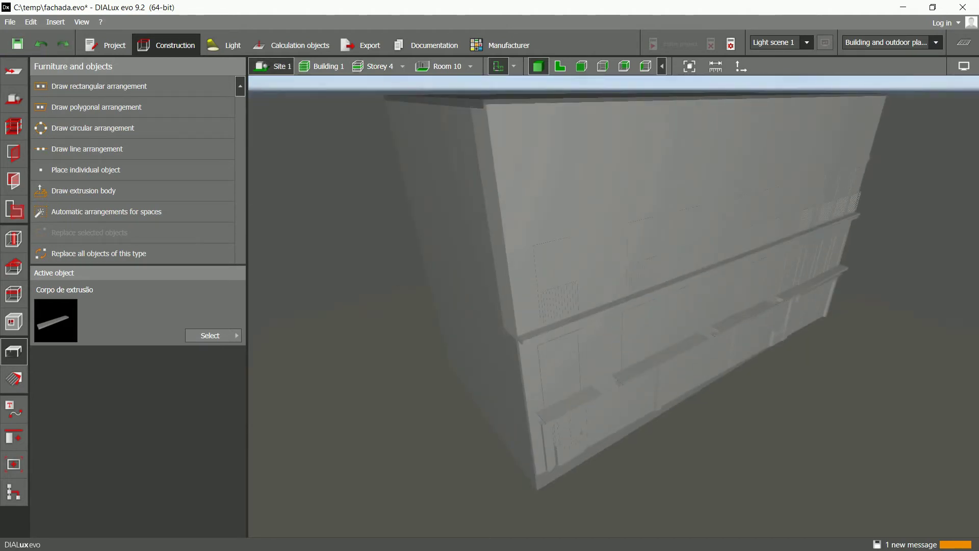
click(673, 158)
key(Delete)
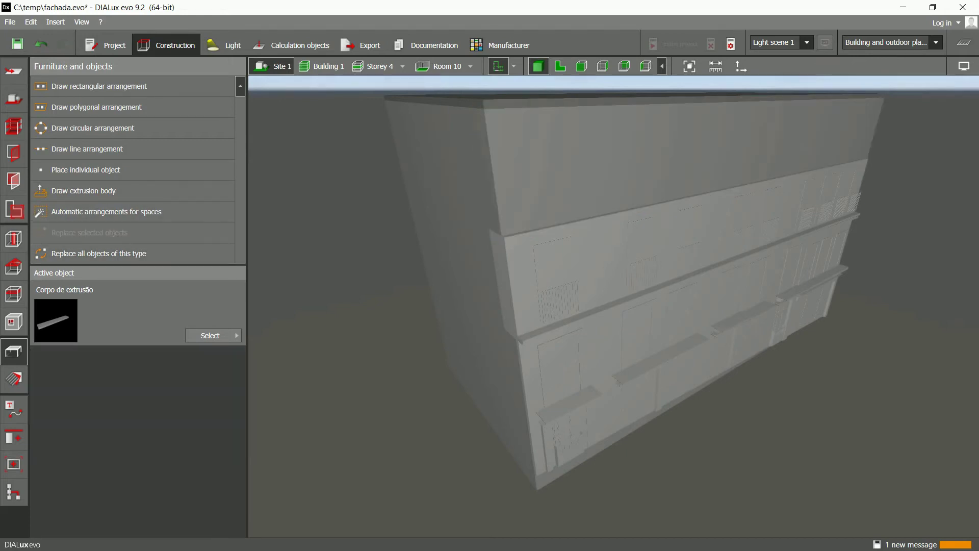
Step: Draw a double-pitch roof over the whole outline of Storey 4, about 23.3 m long and 10.8 m wide
click(377, 66)
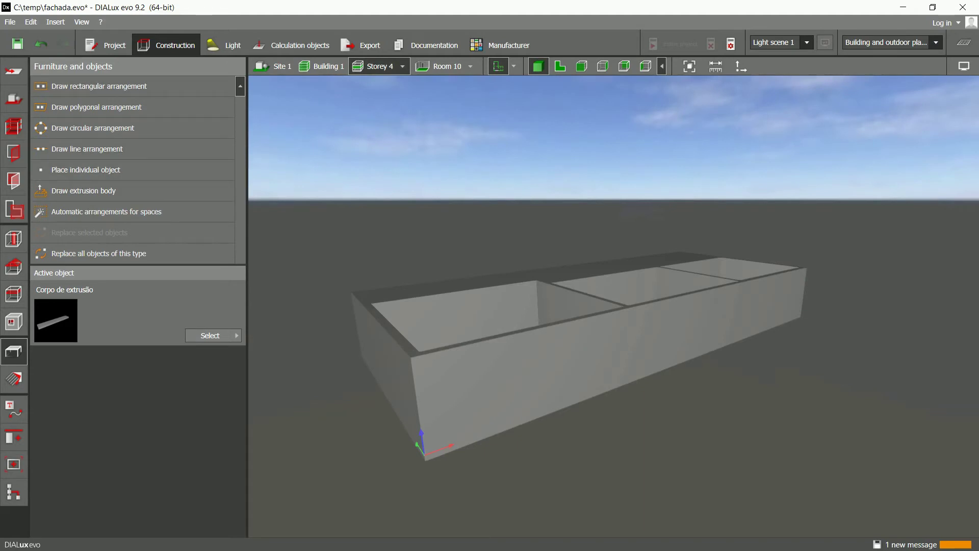
click(14, 266)
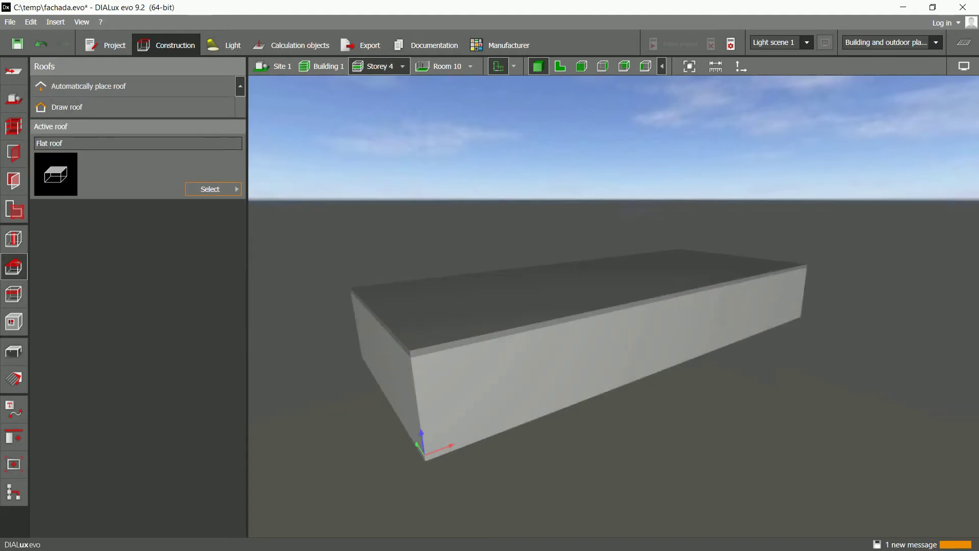
click(210, 189)
click(333, 262)
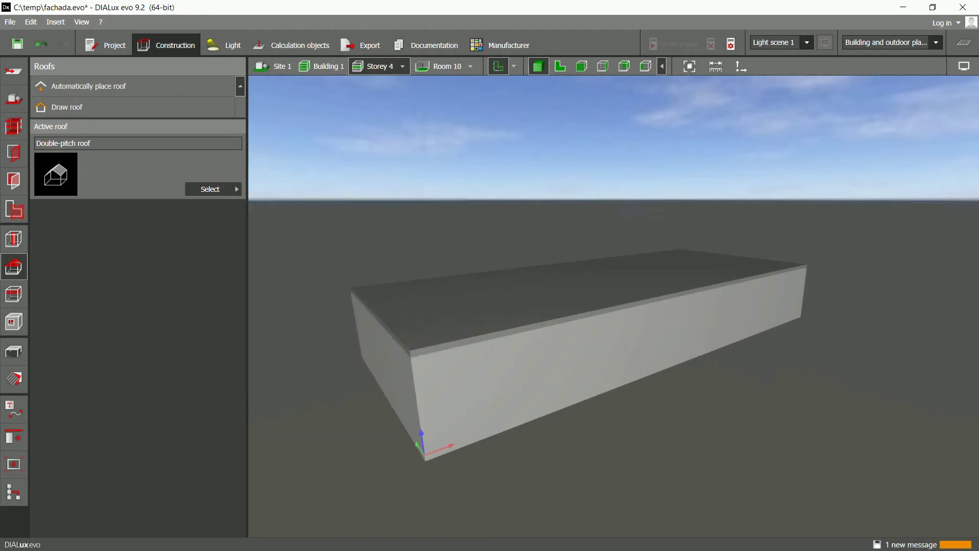
click(560, 66)
click(67, 107)
click(66, 107)
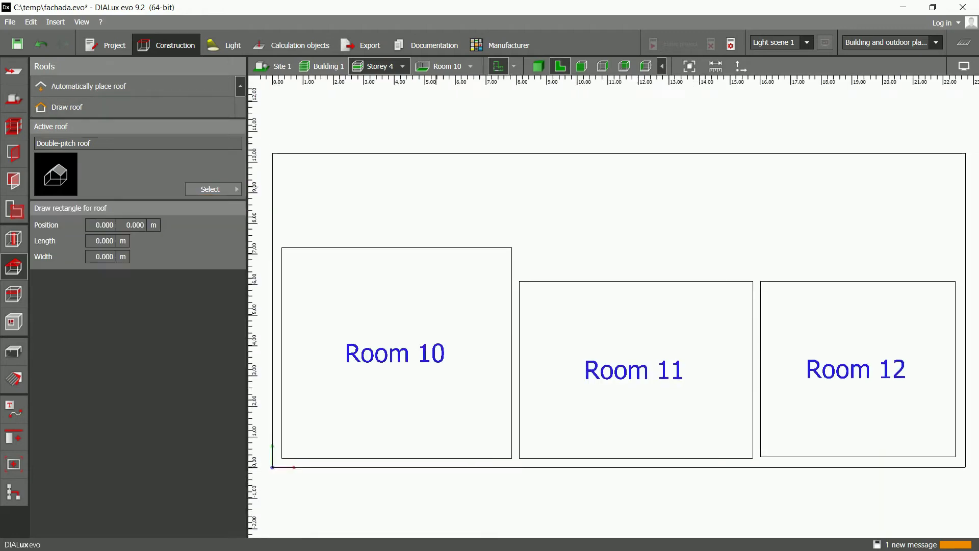
scroll(446, 173, down, 2)
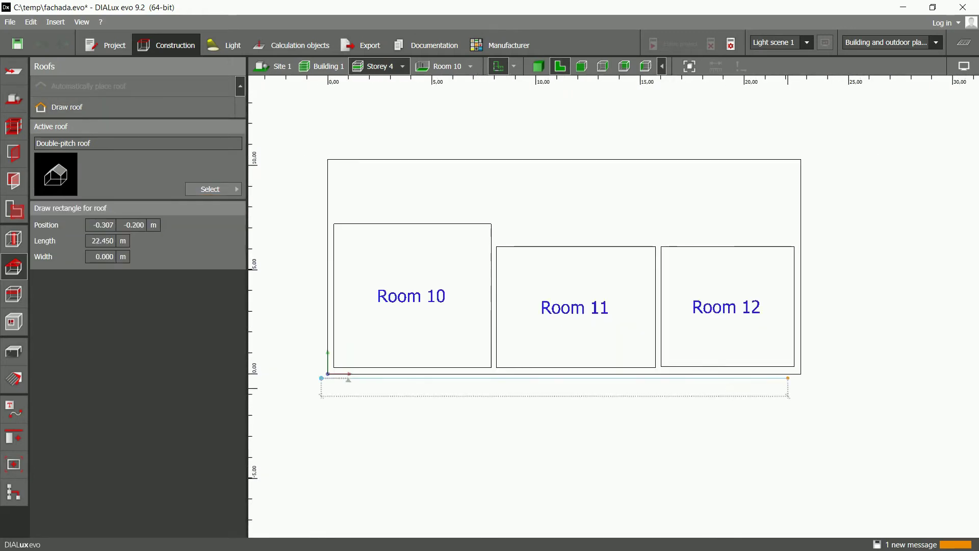
click(806, 377)
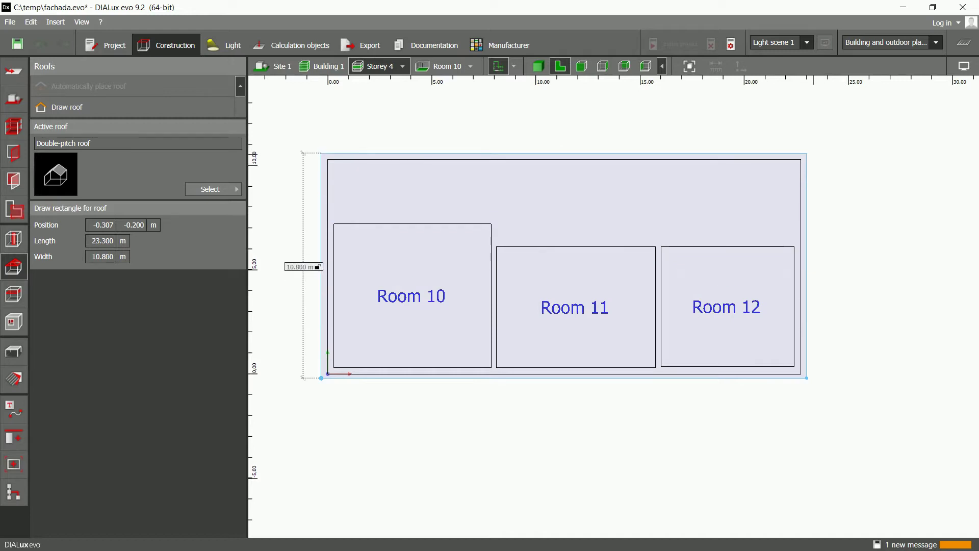
click(302, 152)
Step: Set the roof pitch to 12° in the 3D view and check the roof on the whole building
click(538, 66)
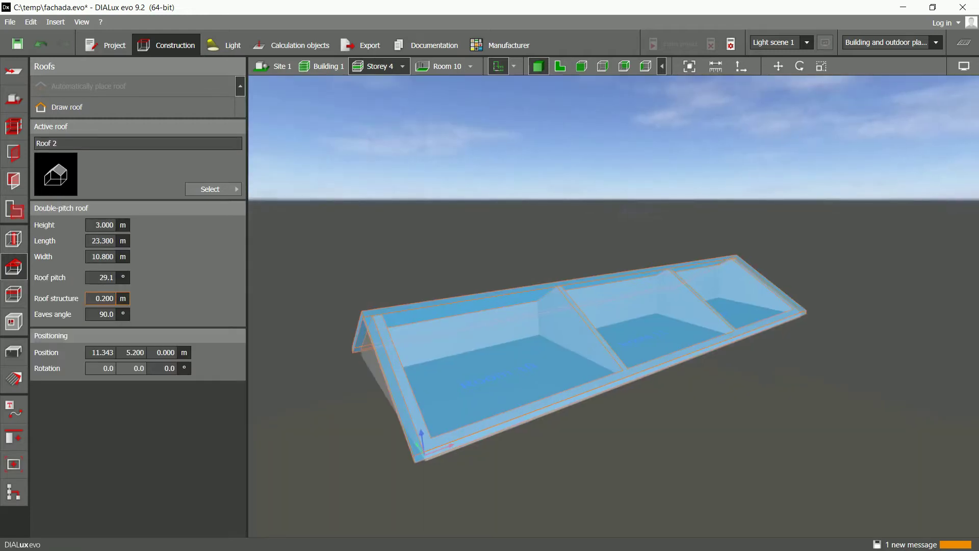
click(106, 277)
text(12)
key(Return)
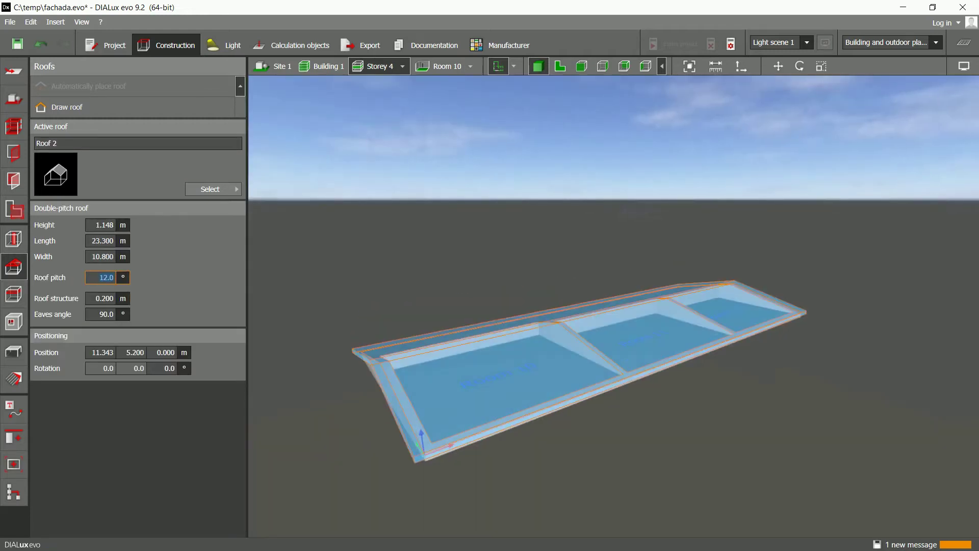
click(272, 66)
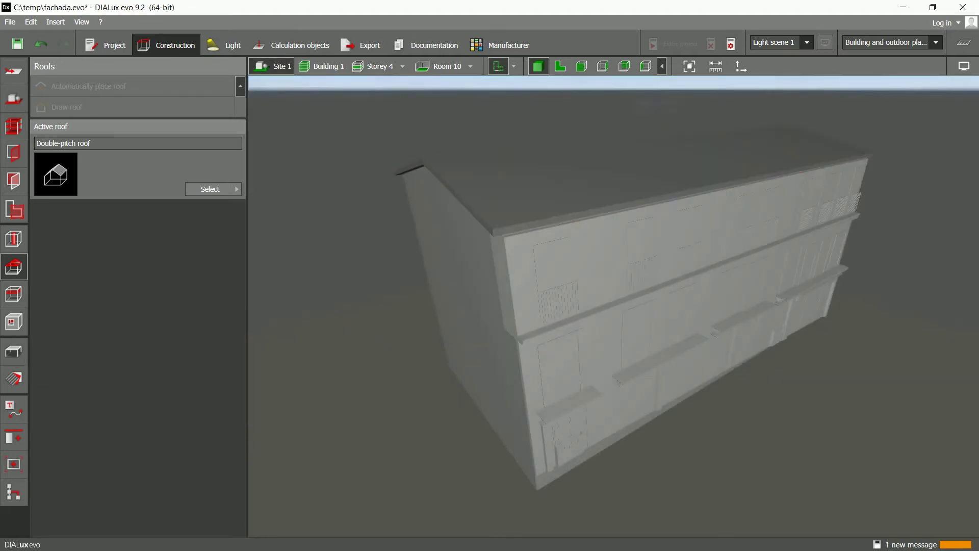
right_drag(612, 306, 594, 318)
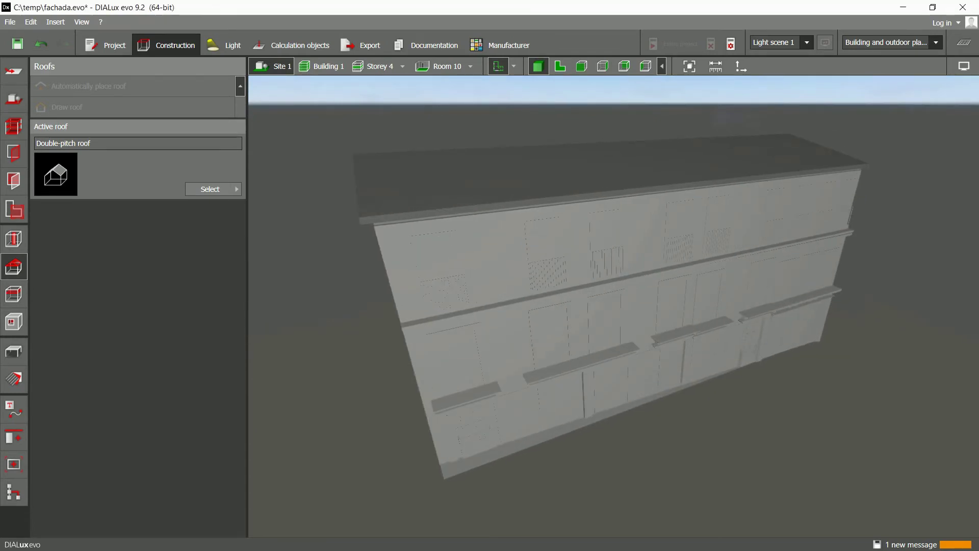
Step: Select all the façade objects and ungroup them so each piece can be selected separately
click(14, 352)
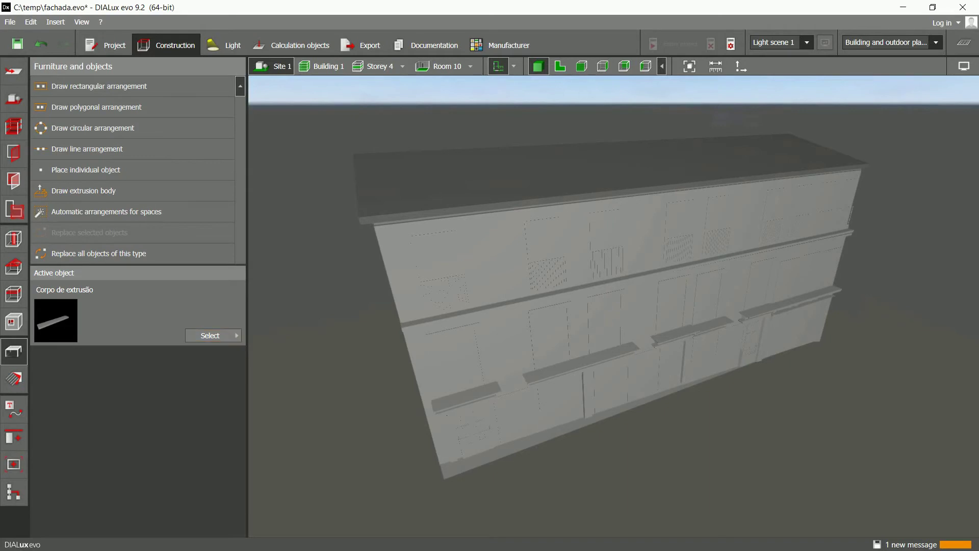
double_click(459, 362)
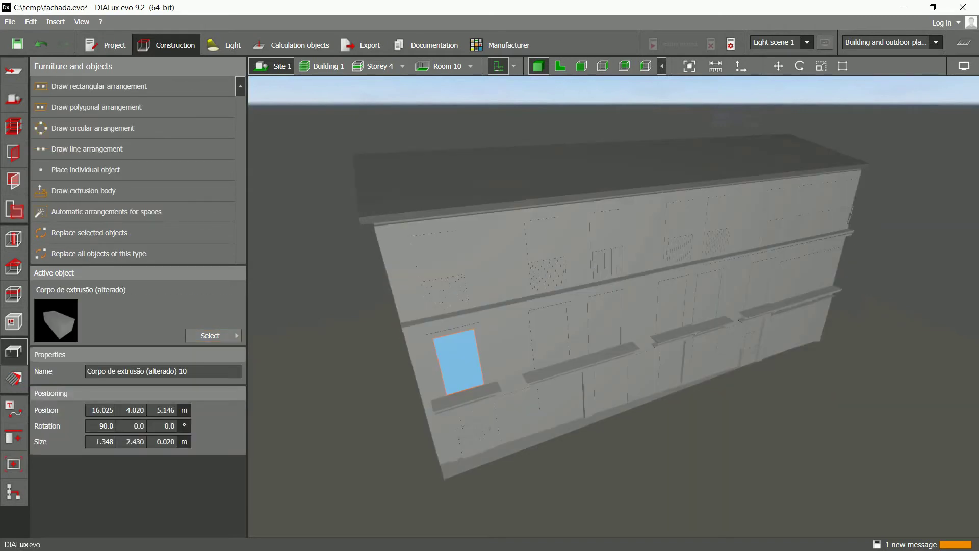
key(Delete)
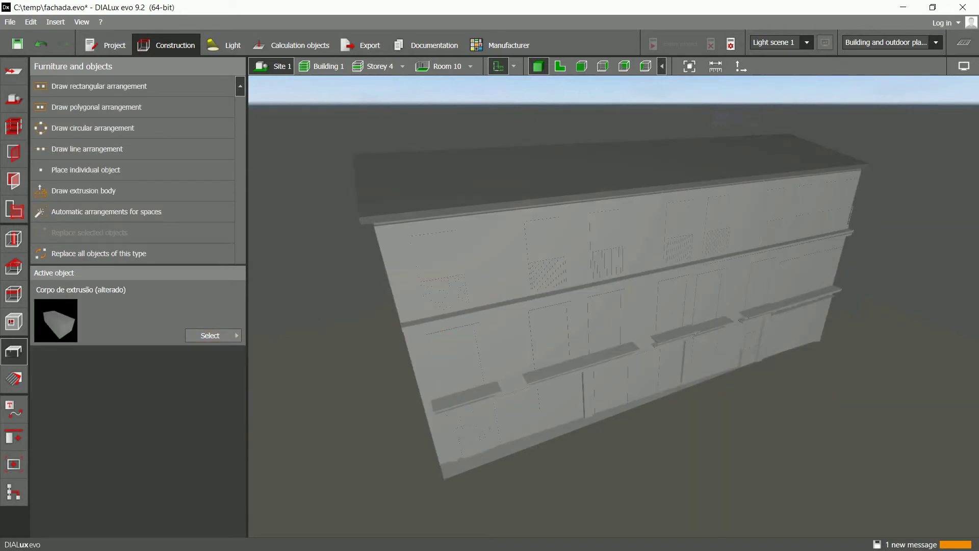
key(ctrl+a)
click(14, 437)
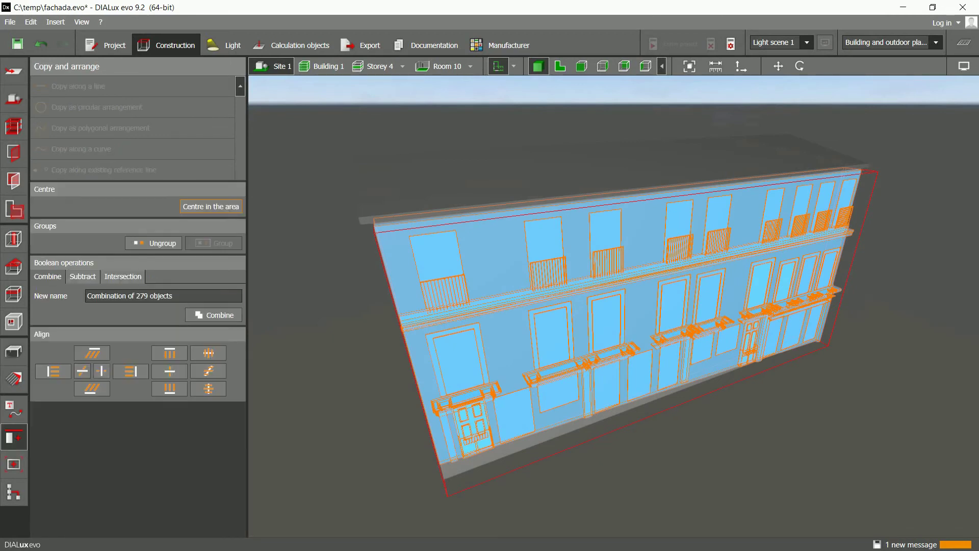
click(154, 244)
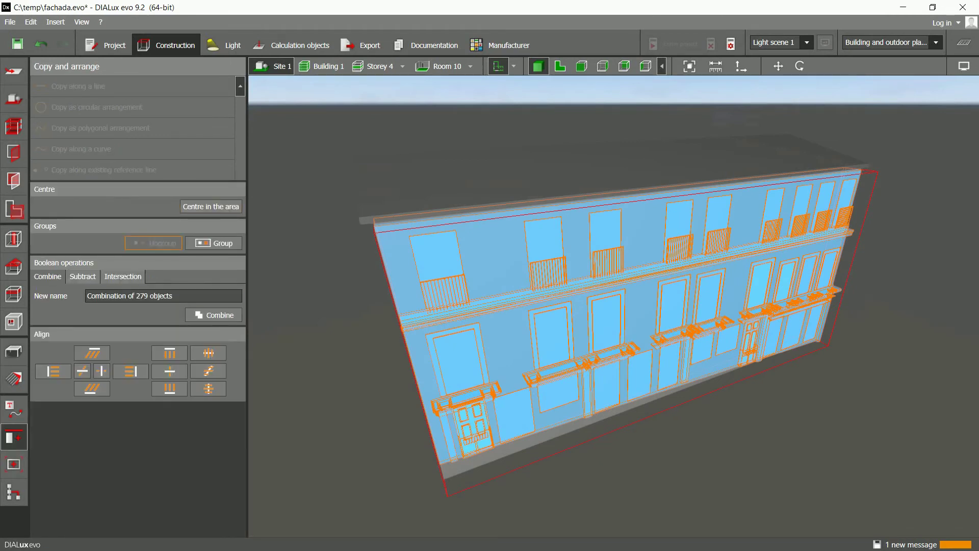
key(Escape)
Step: Select the nine window panes on the façade's middle floor and set their thickness to 1.000 m
click(459, 362)
ctrl+click(552, 338)
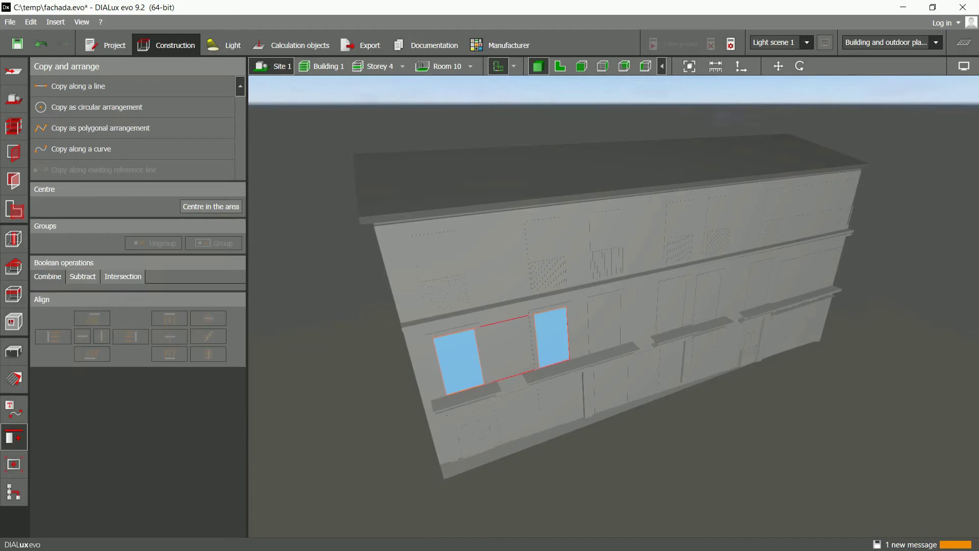
ctrl+click(607, 324)
ctrl+click(673, 307)
ctrl+click(708, 298)
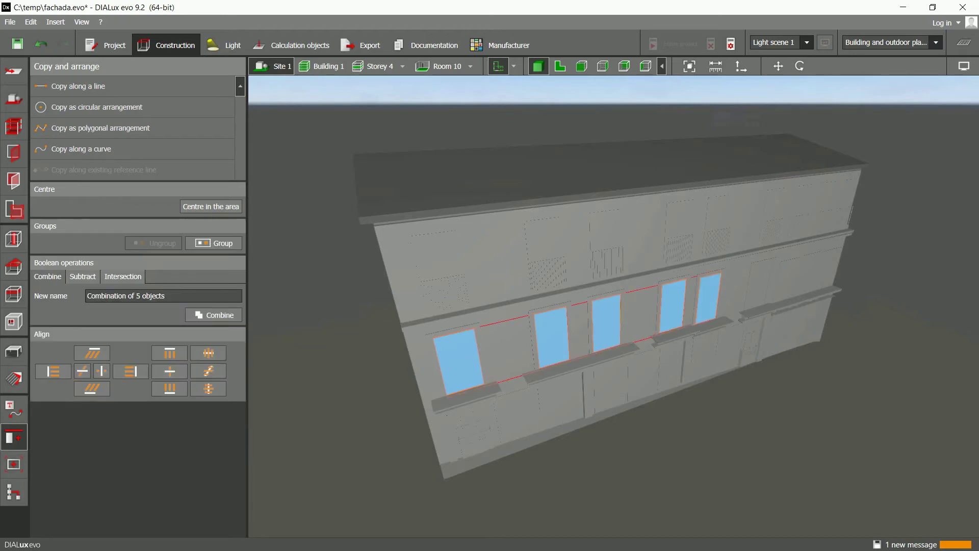
ctrl+click(760, 286)
ctrl+click(786, 282)
ctrl+click(807, 275)
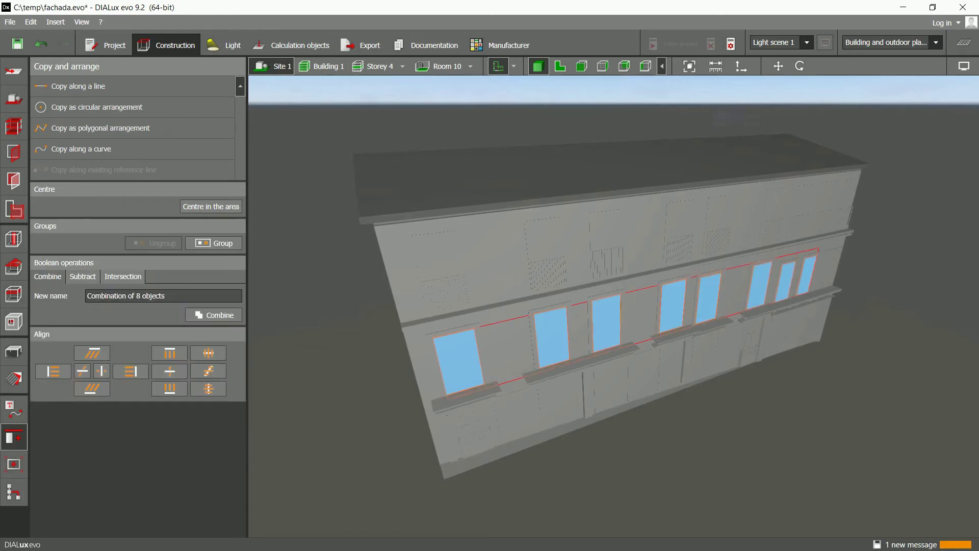
ctrl+click(827, 270)
click(14, 351)
click(164, 442)
text(1)
key(Return)
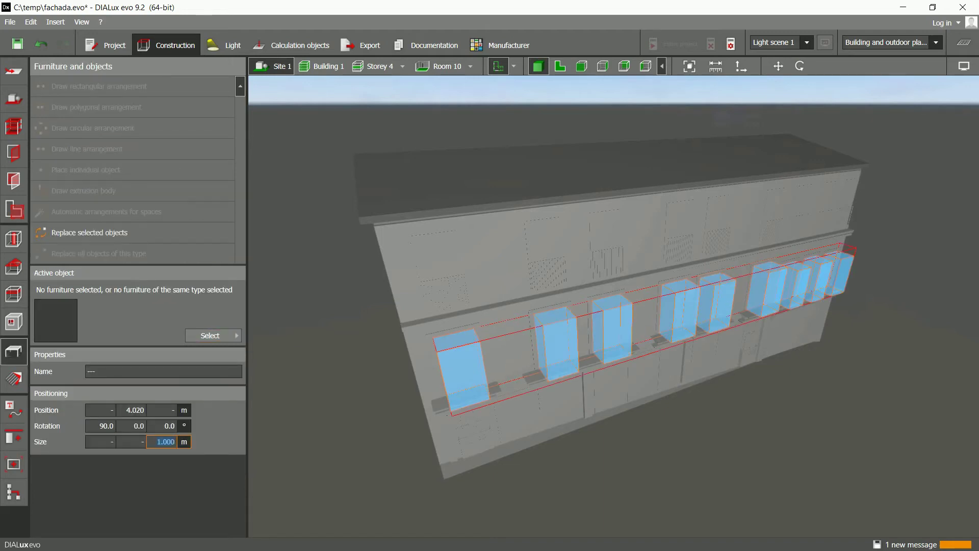
Step: Move the nine thickened panes back through the façade wall and subtract them from the wall body, Corpo de extrusão (alterado) 1
click(778, 65)
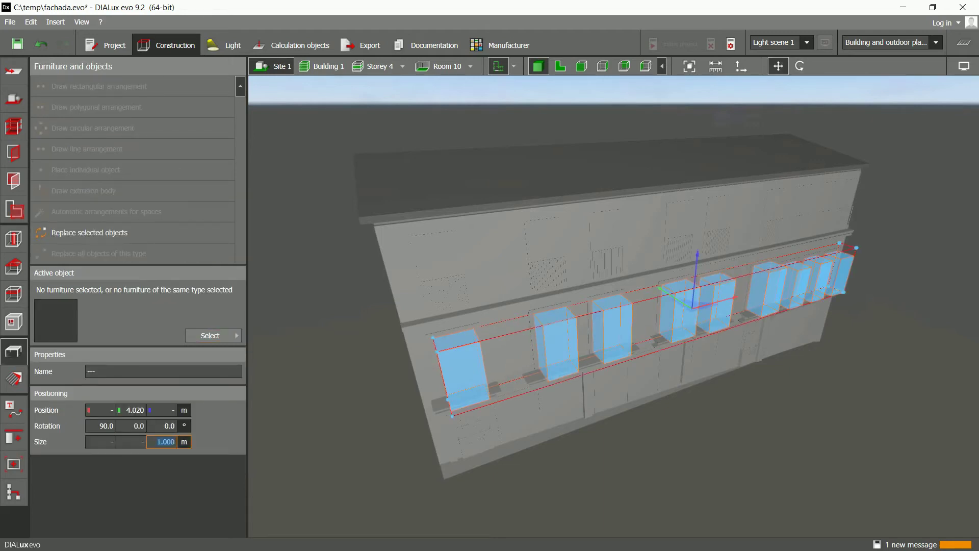
drag(661, 290, 655, 285)
ctrl+click(641, 310)
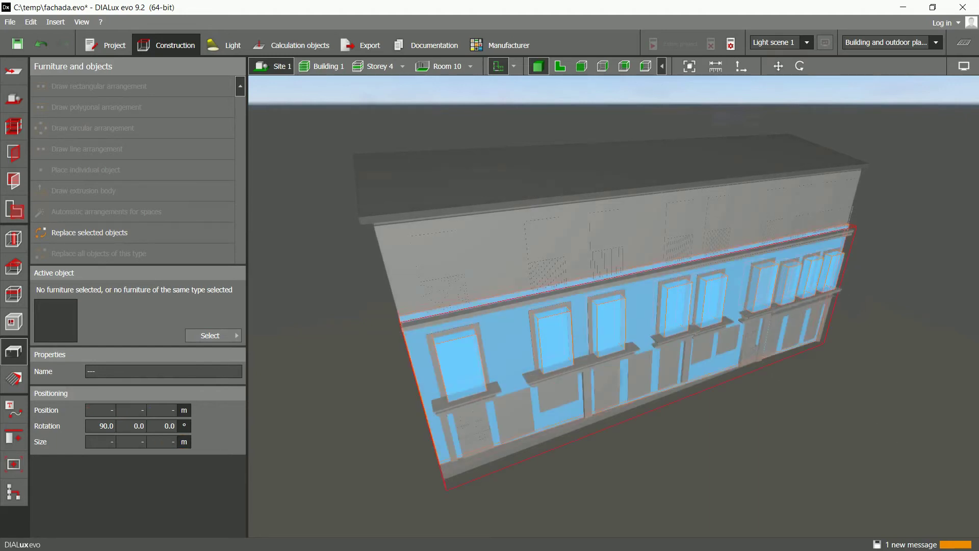
click(14, 437)
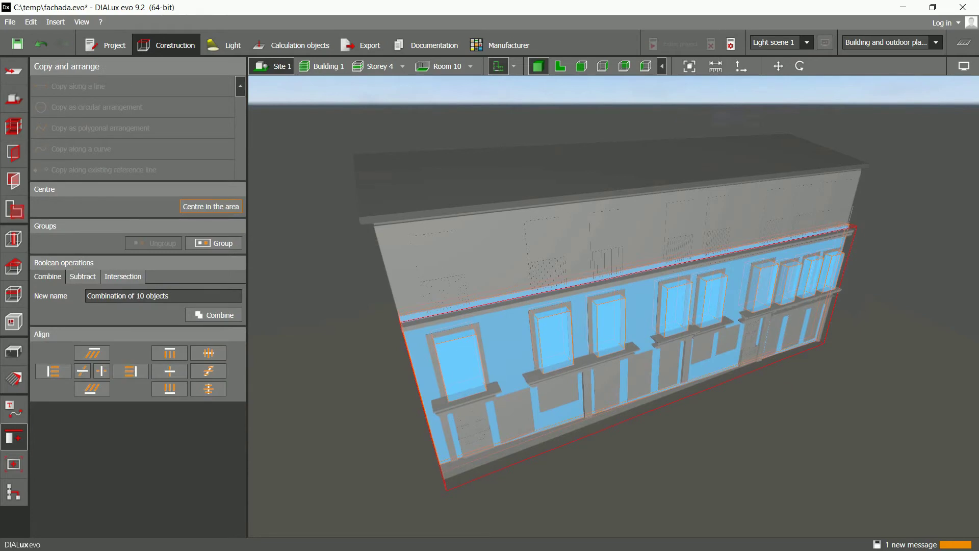
click(82, 276)
click(92, 328)
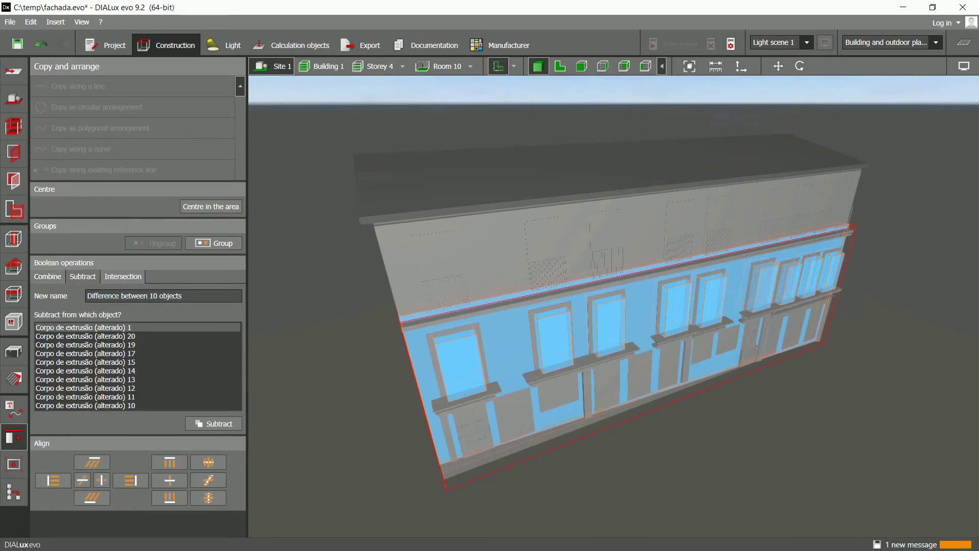
click(92, 405)
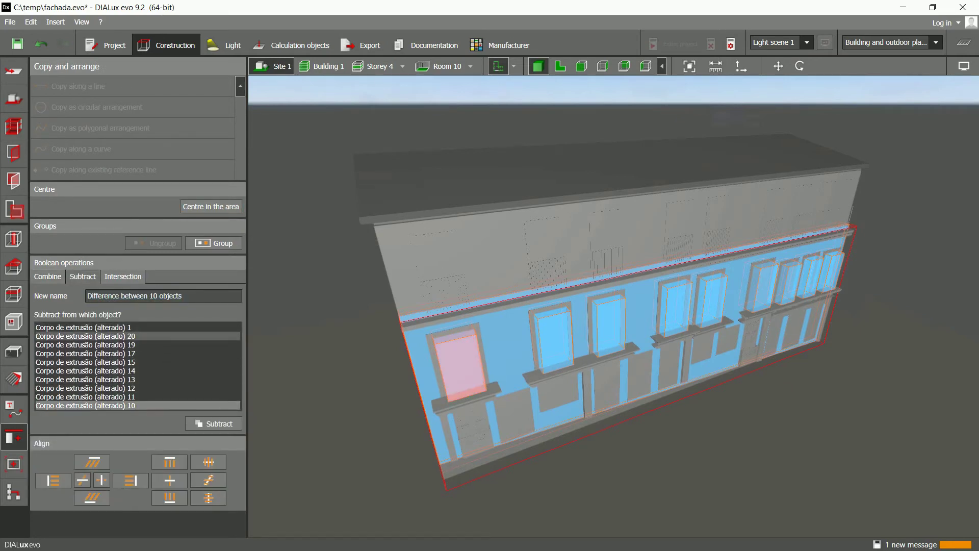
click(92, 336)
click(85, 328)
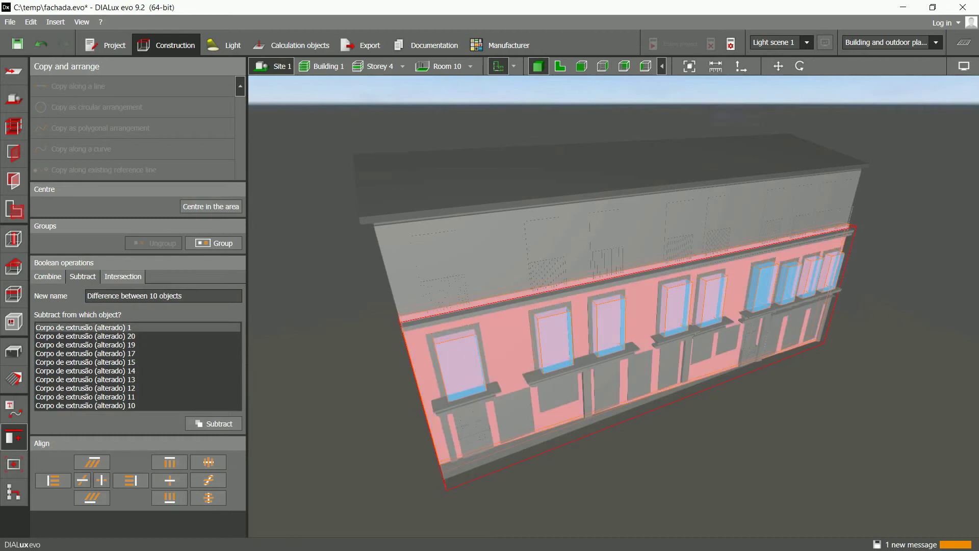
click(213, 423)
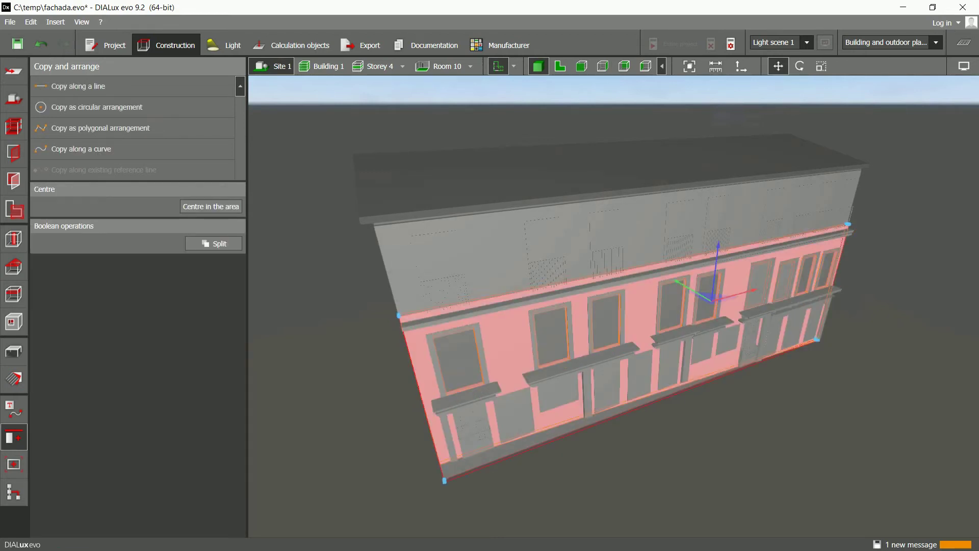
Step: Select the ten window and door panes on the façade's ground floor and set their thickness to 1.000 m
click(515, 415)
ctrl+click(558, 395)
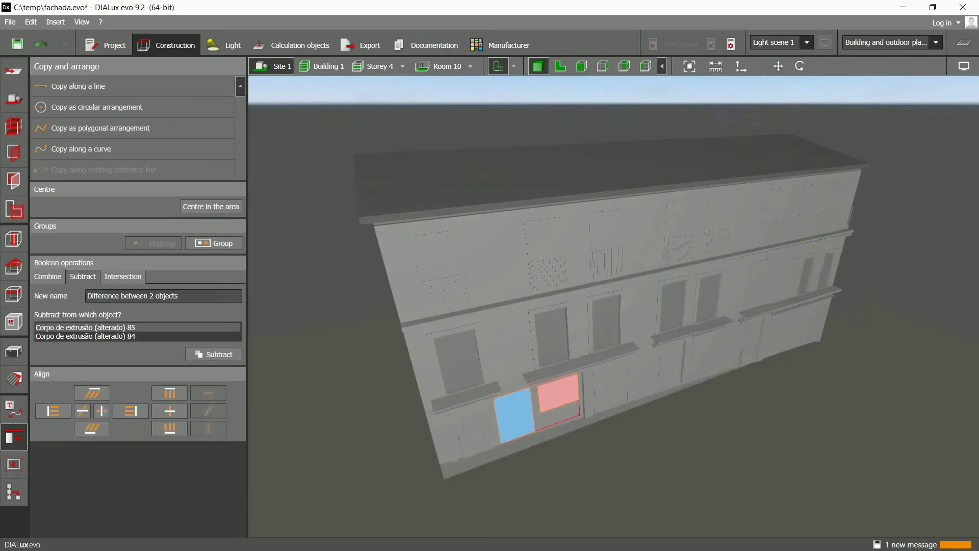
ctrl+click(606, 386)
ctrl+click(639, 375)
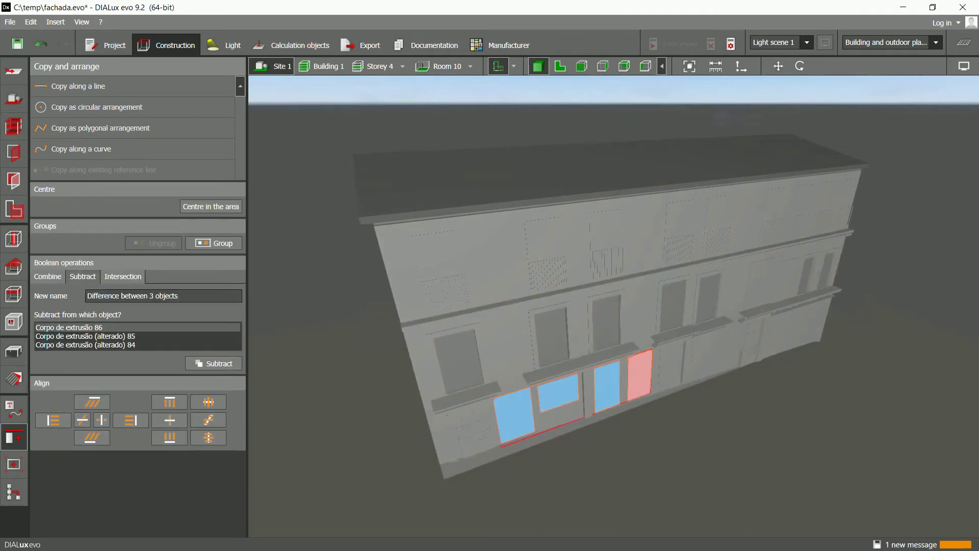
ctrl+click(669, 366)
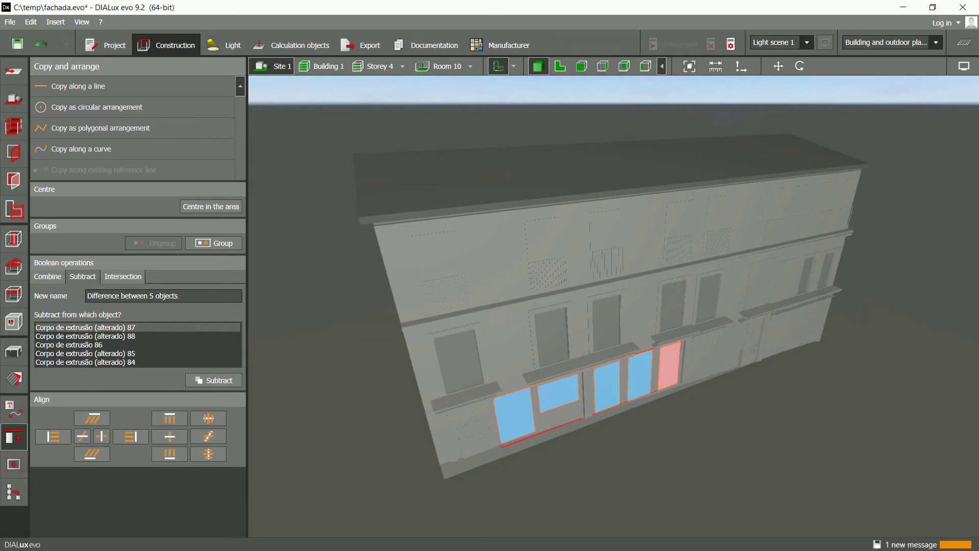
ctrl+click(641, 312)
ctrl+click(702, 349)
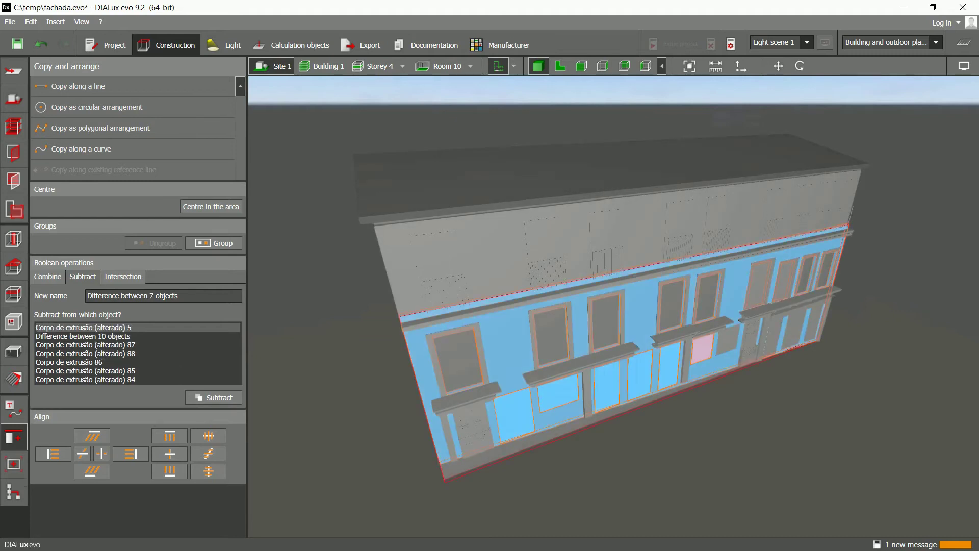
ctrl+click(727, 340)
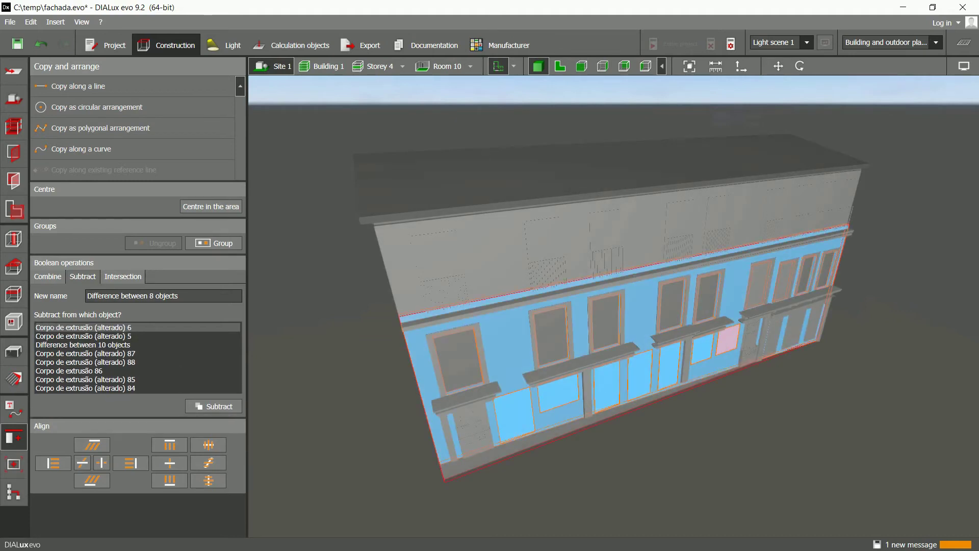
ctrl+click(733, 295)
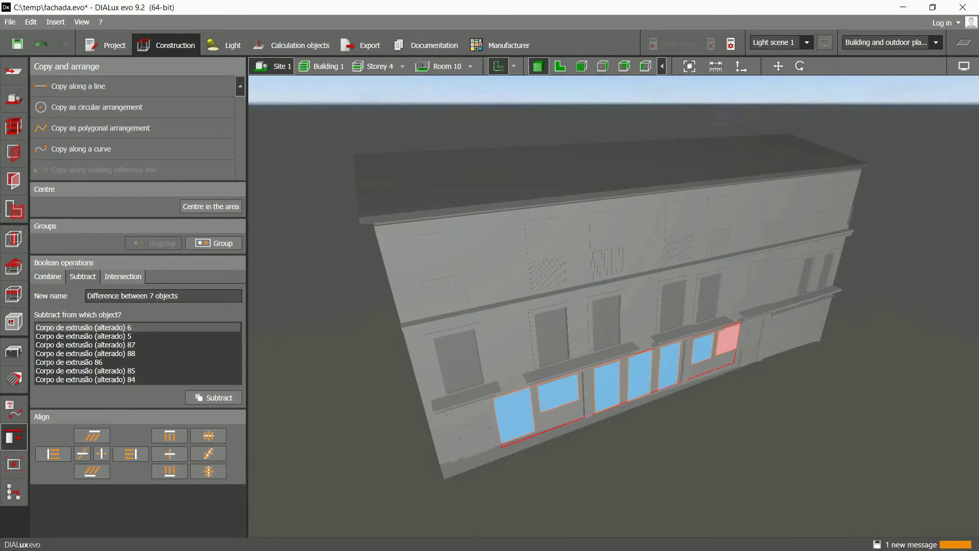
ctrl+click(726, 339)
ctrl+click(773, 336)
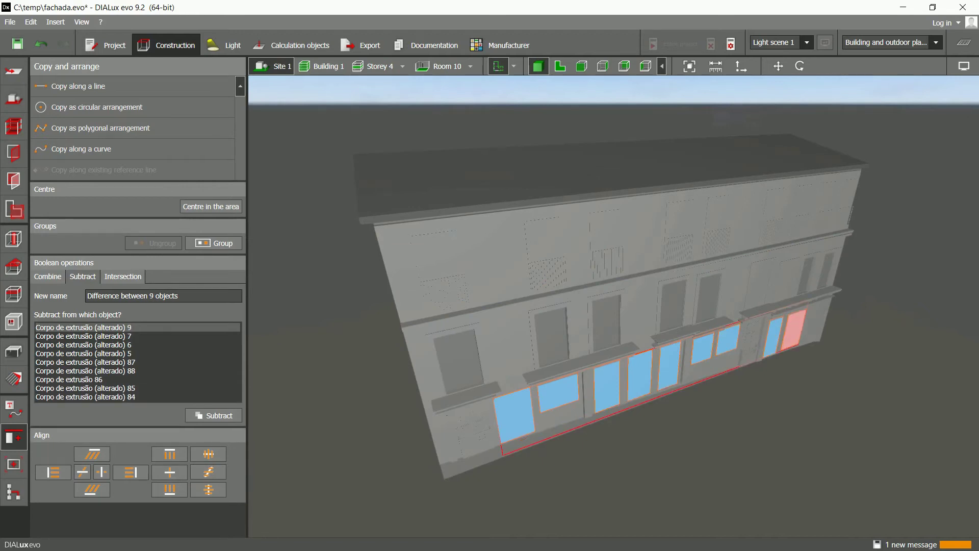
ctrl+click(735, 294)
ctrl+click(814, 325)
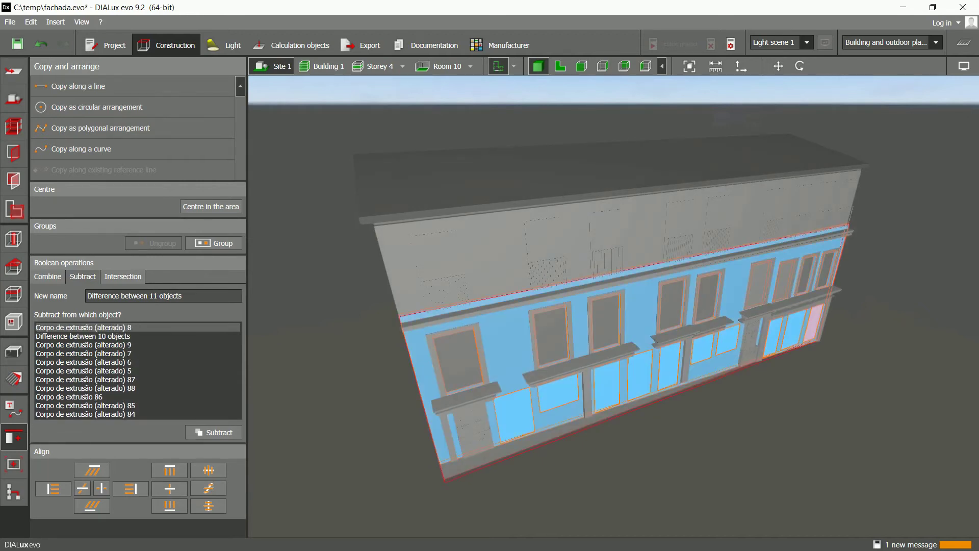
ctrl+click(735, 294)
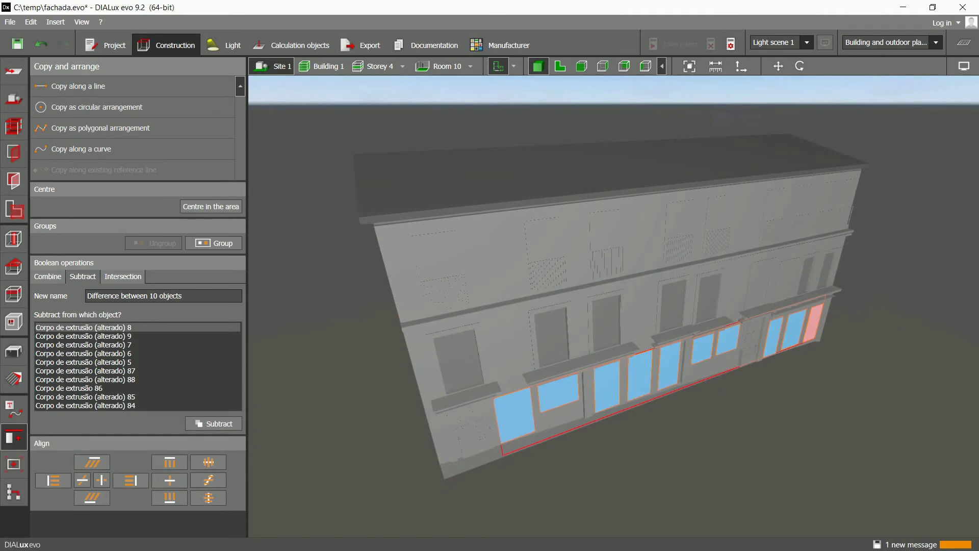
click(14, 351)
double_click(166, 442)
text(1)
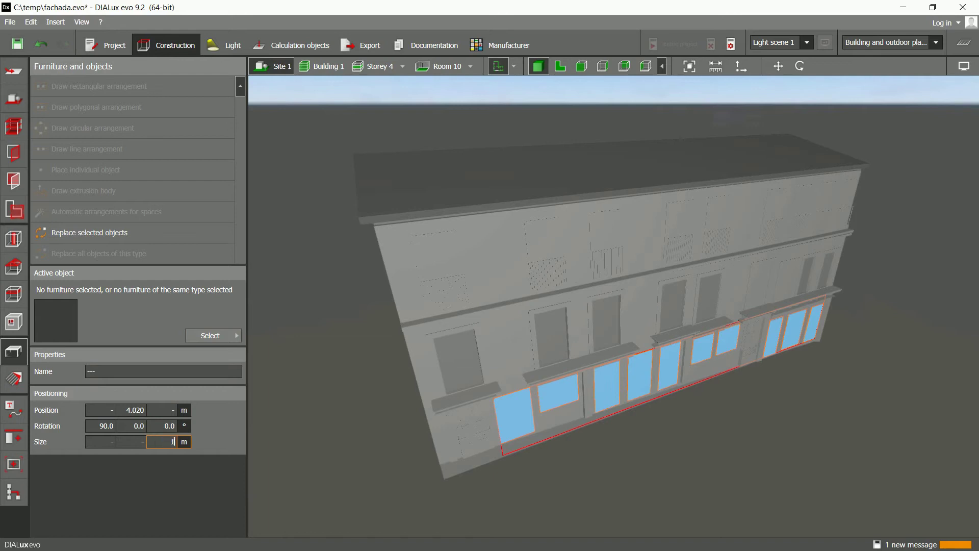
key(Return)
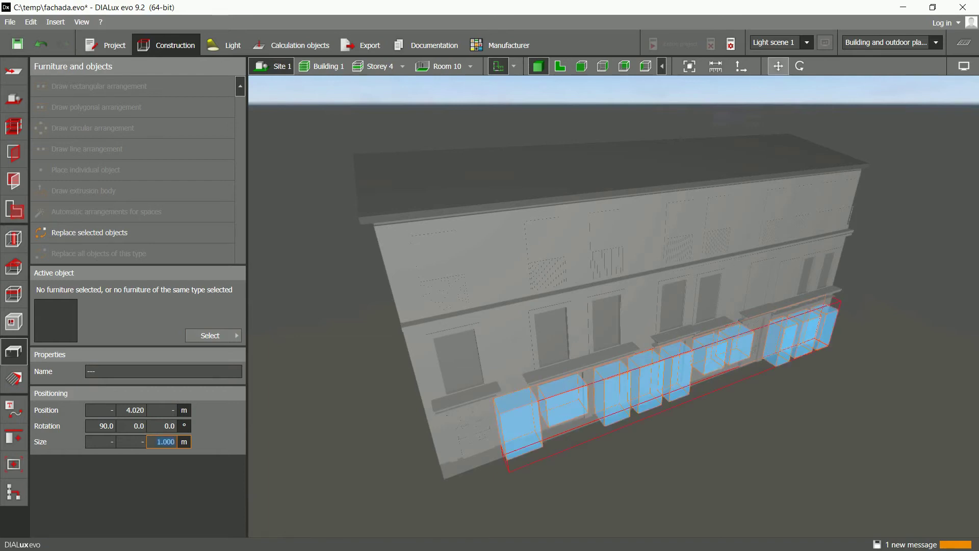
Step: Move the ten thickened ground-floor panes back through the façade to position 4.520 m and subtract them from the lower wall body
click(778, 66)
drag(672, 345, 666, 341)
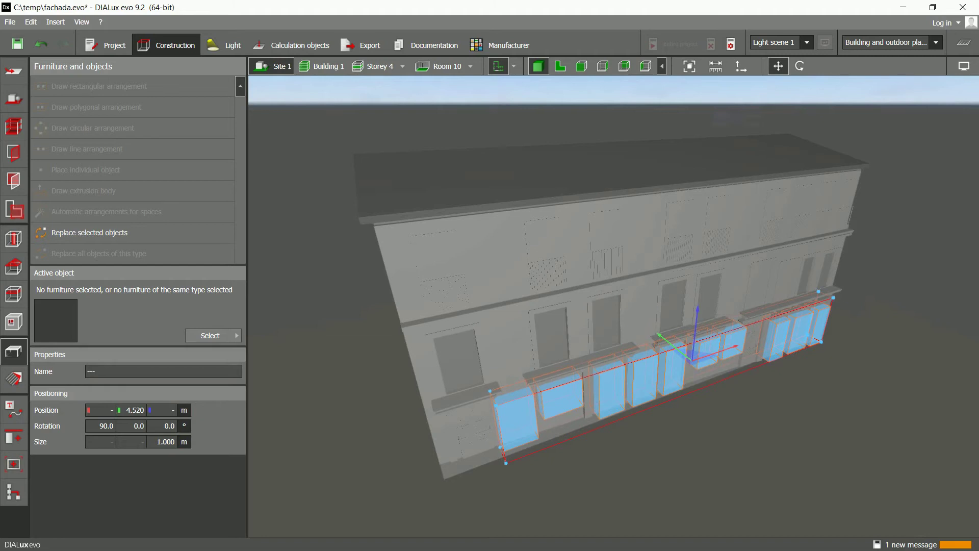
ctrl+click(640, 309)
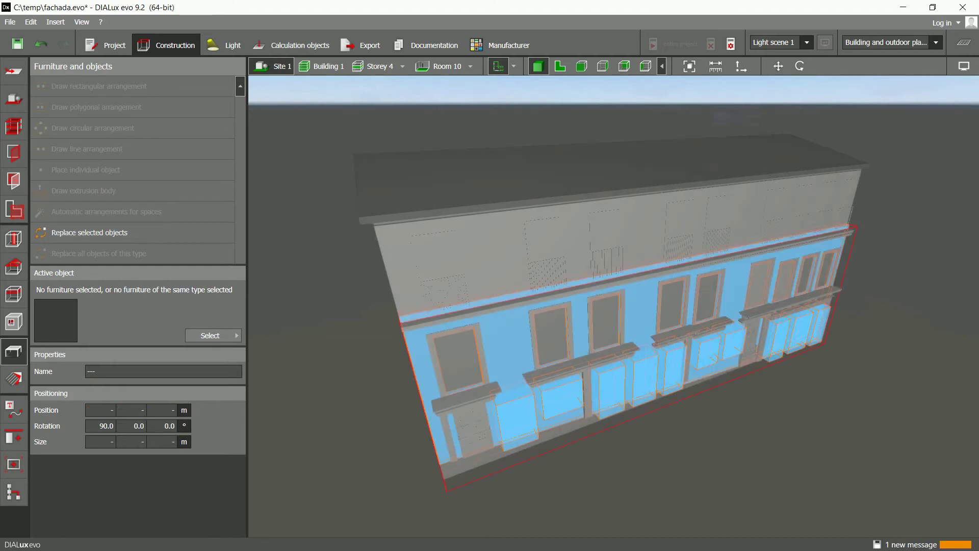
click(14, 437)
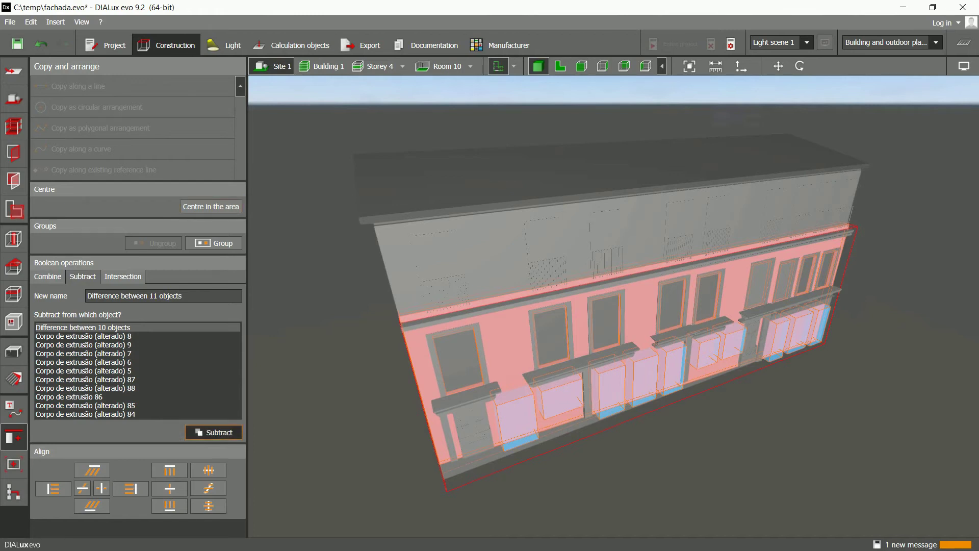
click(214, 432)
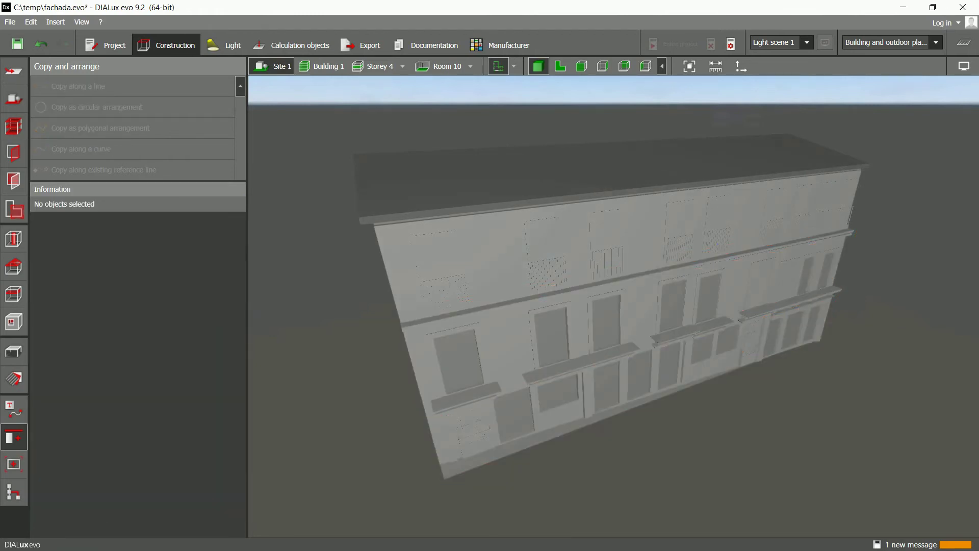
Step: Delete the leftover piece covering the third-from-right window opening on the façade's middle floor
scroll(797, 286, up, 3)
click(702, 287)
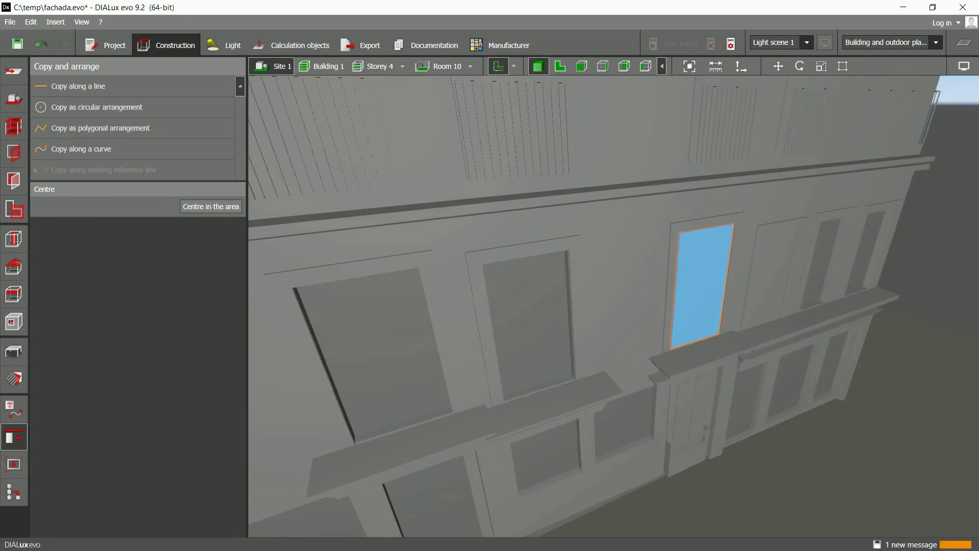
key(Escape)
click(771, 278)
key(Delete)
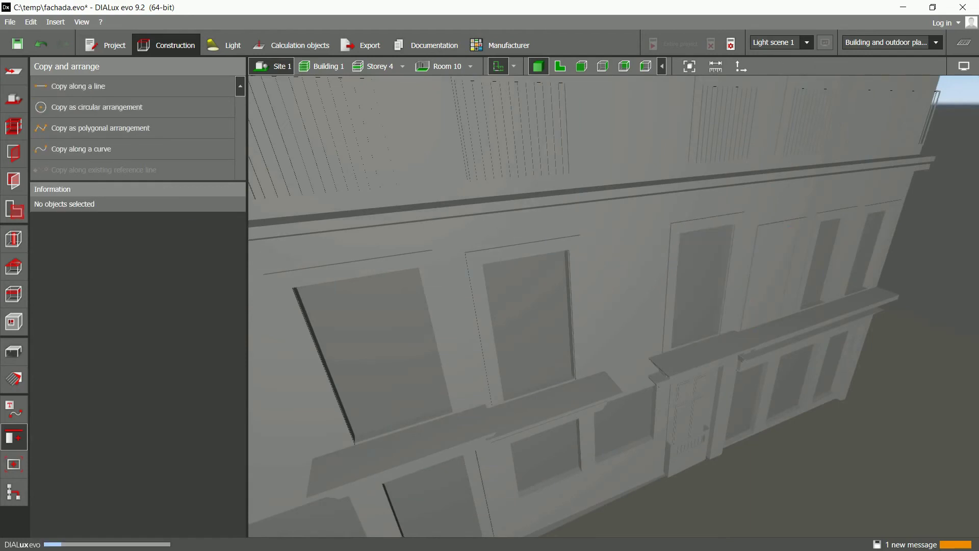
scroll(825, 314, down, 5)
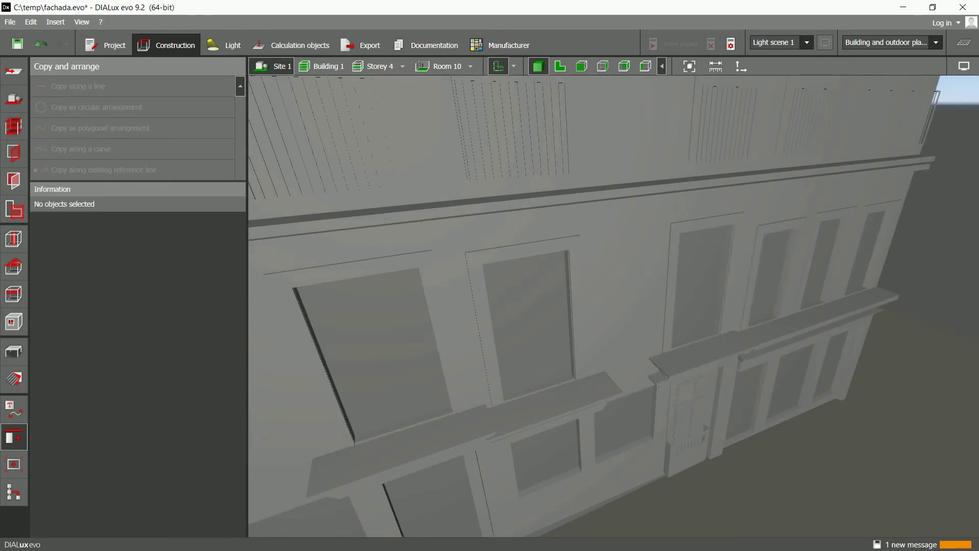
scroll(826, 312, down, 3)
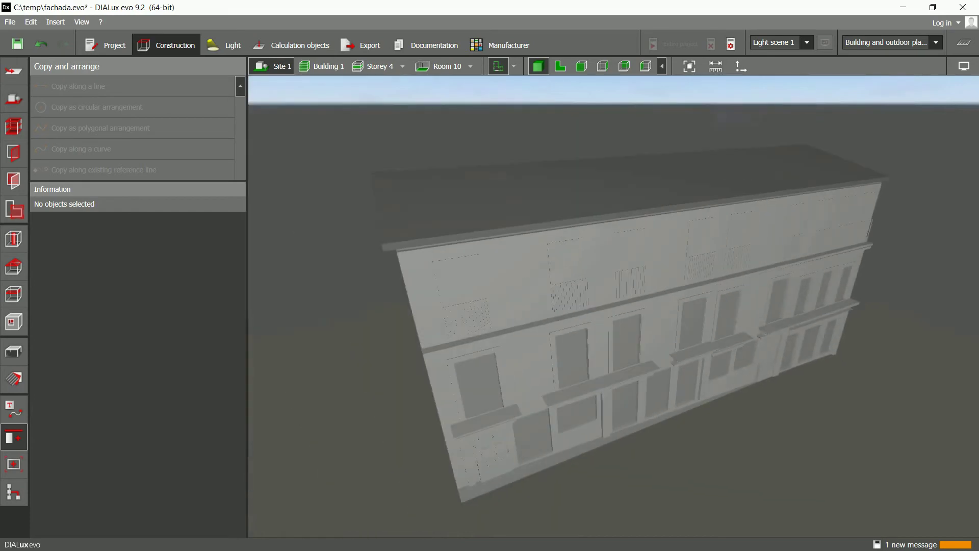
Step: Select the top-floor façade wall body, Corpo de extrusão 168, and set its thickness to 0.200 m
click(461, 291)
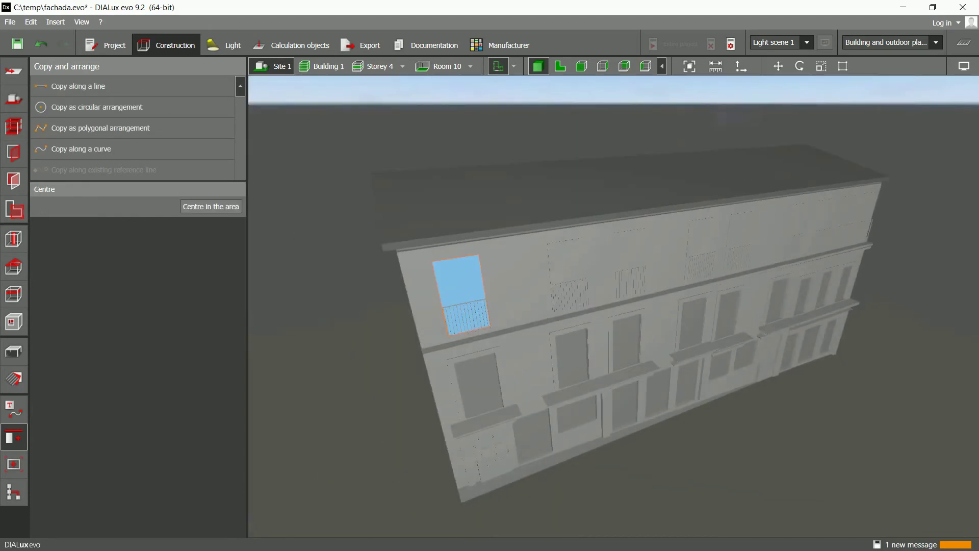
click(516, 282)
click(14, 351)
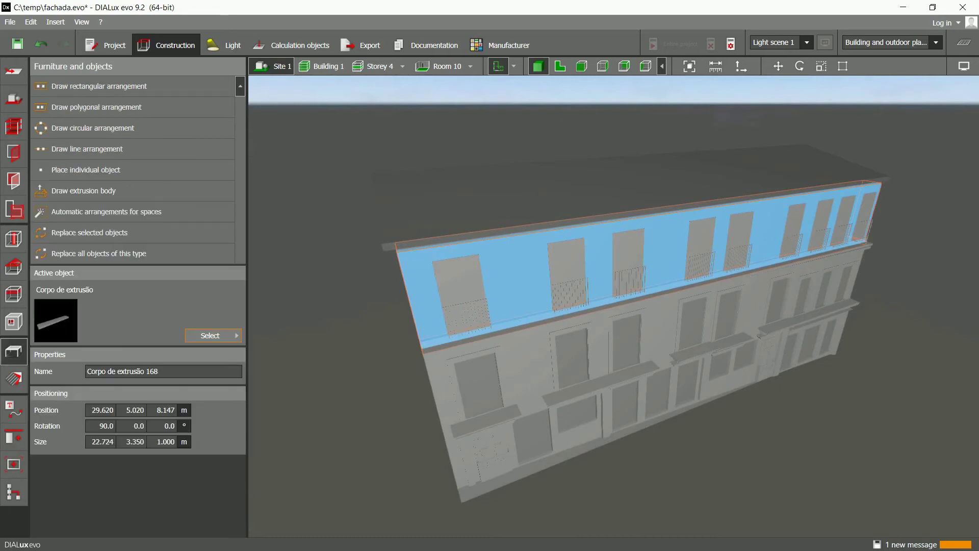
click(164, 441)
text(.2)
key(Return)
Step: Move the thinned top-floor wall body forward to position 4.220 m, in line with the façade front
right_drag(576, 316, 729, 314)
click(778, 66)
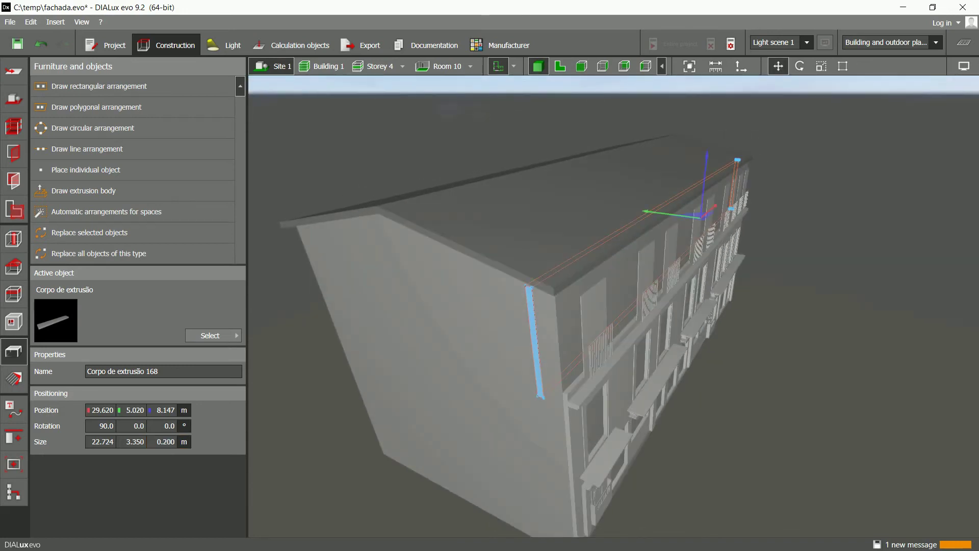
drag(658, 212, 671, 214)
right_drag(668, 275, 566, 301)
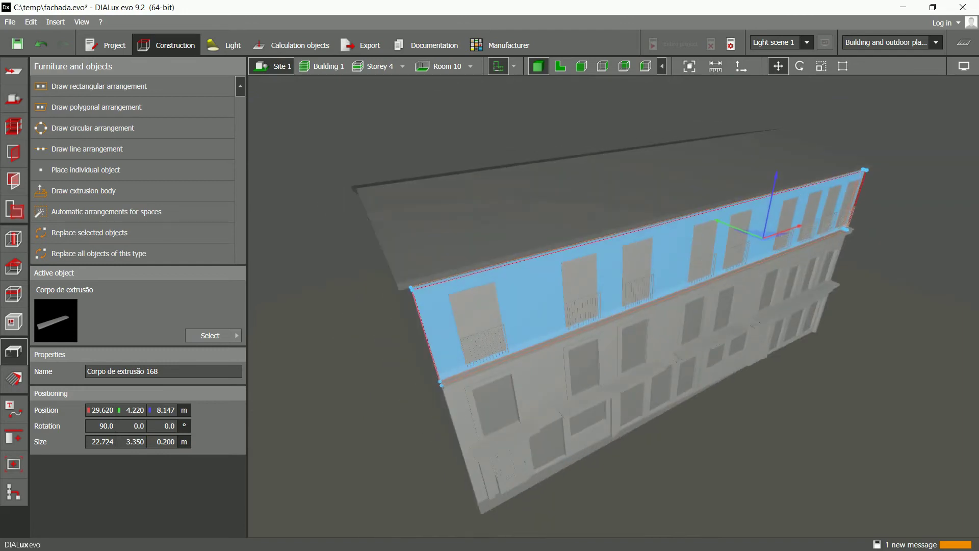
Step: Select the nine window panes on the façade's top floor and set their thickness to 1.000 m
click(478, 312)
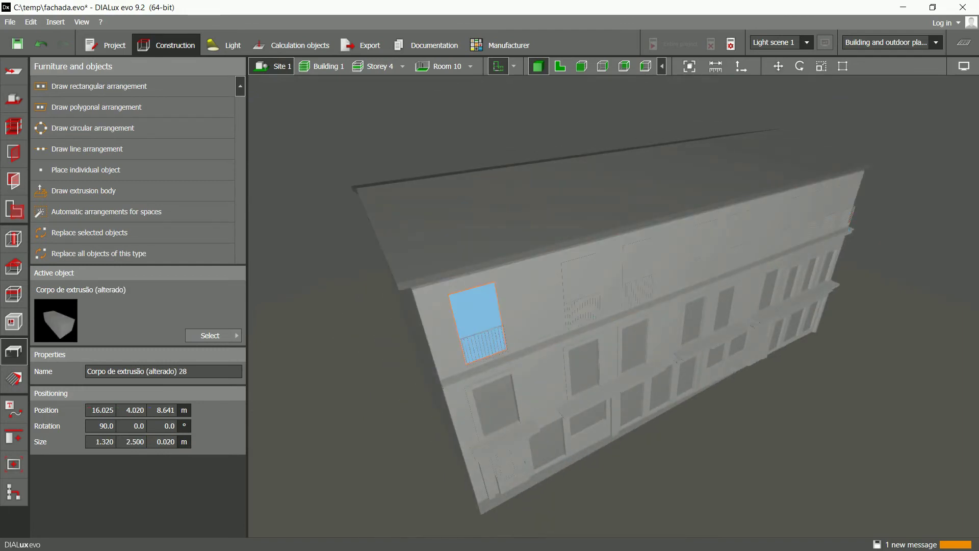
ctrl+click(579, 282)
ctrl+click(637, 264)
ctrl+click(703, 250)
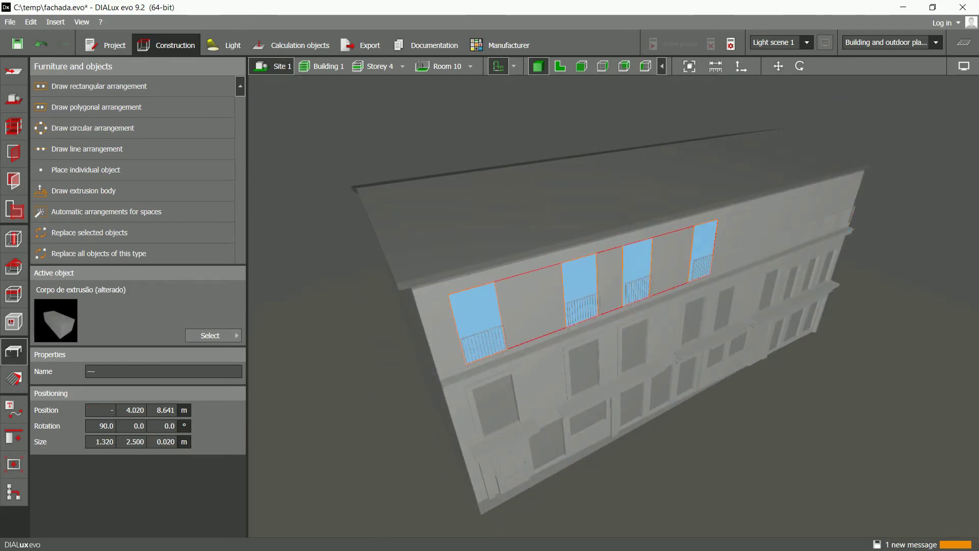
ctrl+click(735, 239)
ctrl+click(785, 227)
ctrl+click(810, 217)
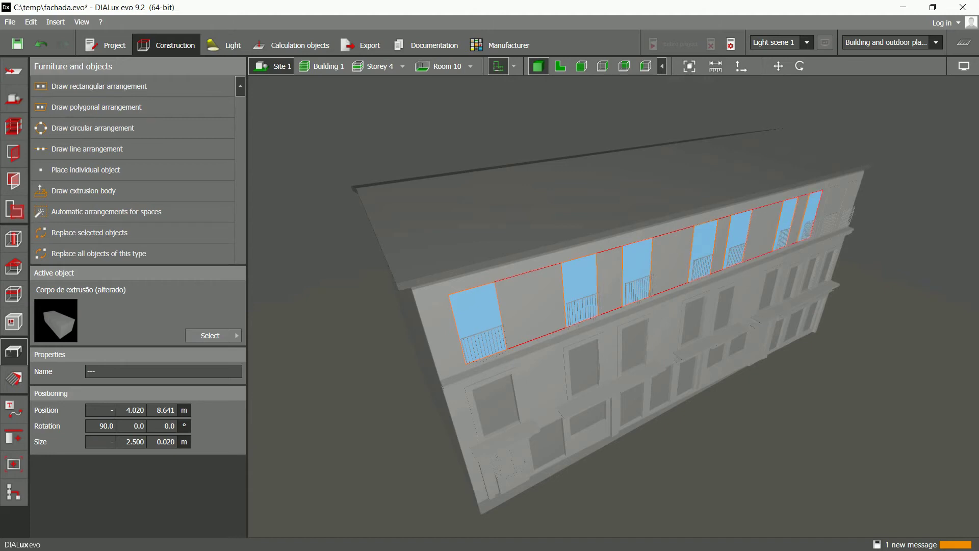
ctrl+click(831, 205)
ctrl+click(849, 200)
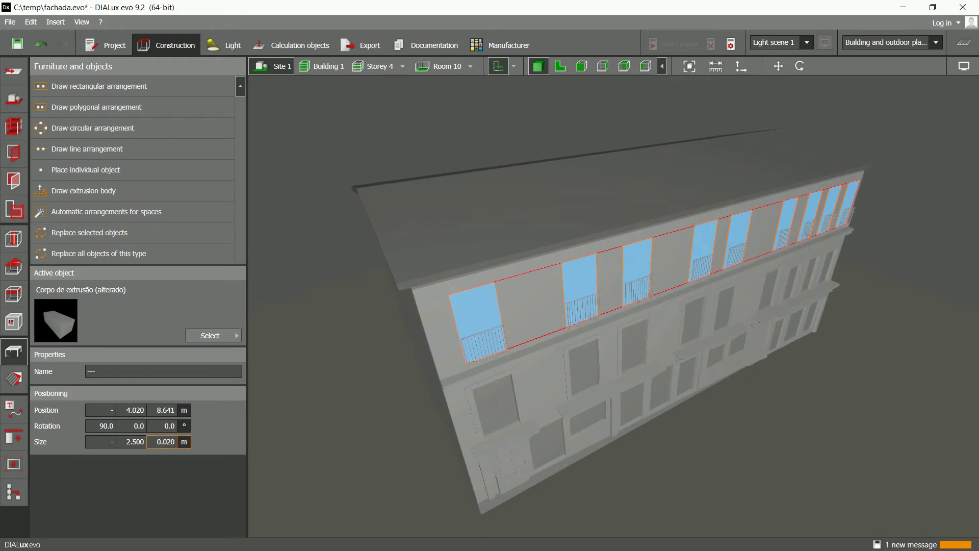
double_click(165, 441)
text(1)
key(Return)
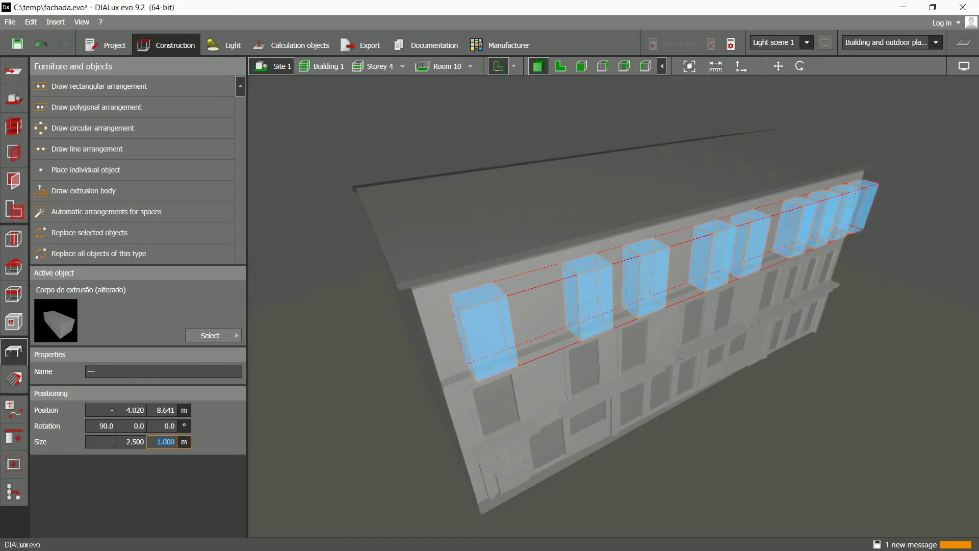
Step: Move the nine thickened top-floor panes back to position 4.520 m and subtract them from the wall body Corpo de extrusão 168
click(778, 66)
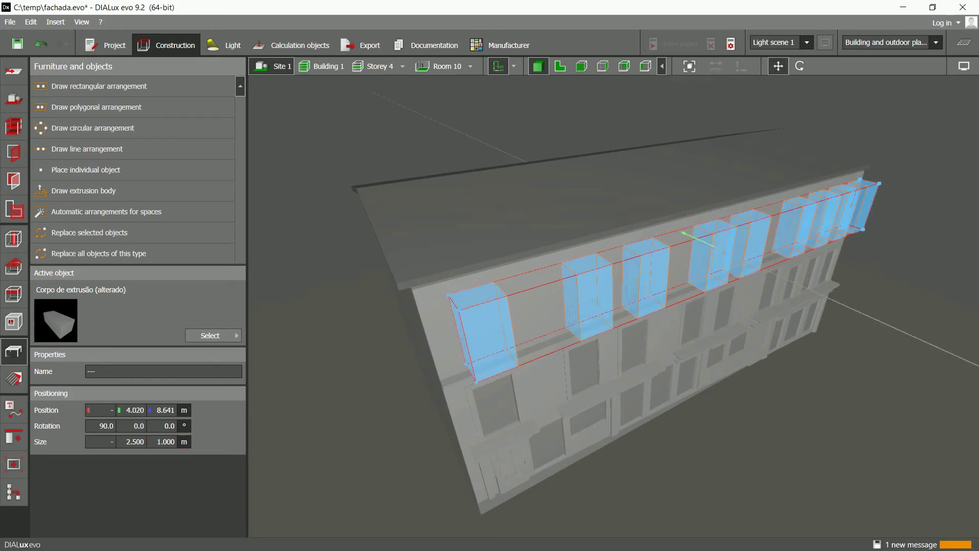
drag(684, 233, 675, 229)
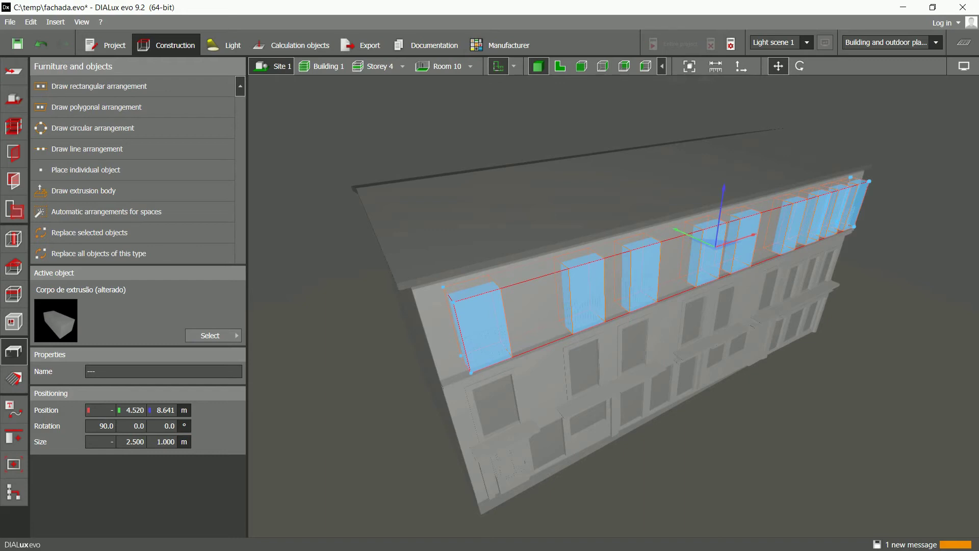
ctrl+click(533, 311)
click(14, 437)
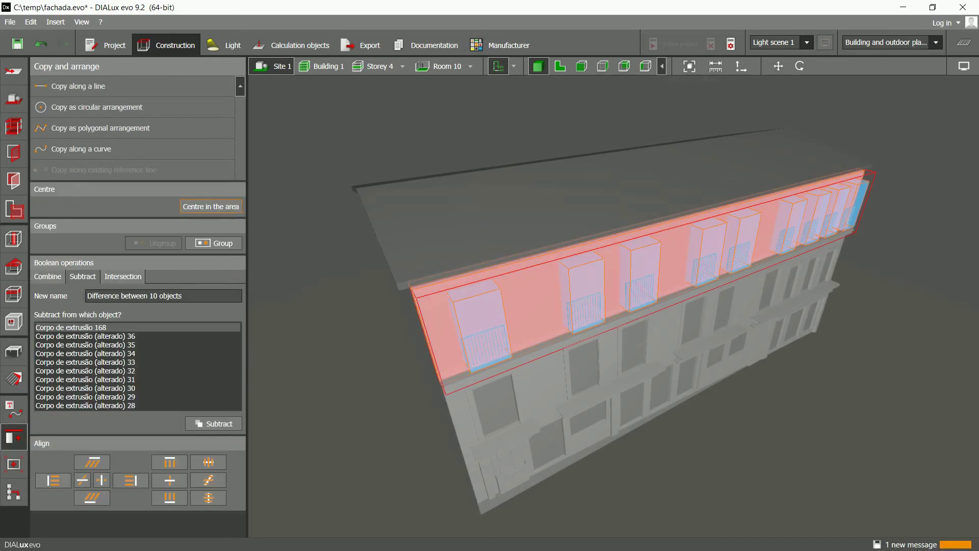
click(213, 424)
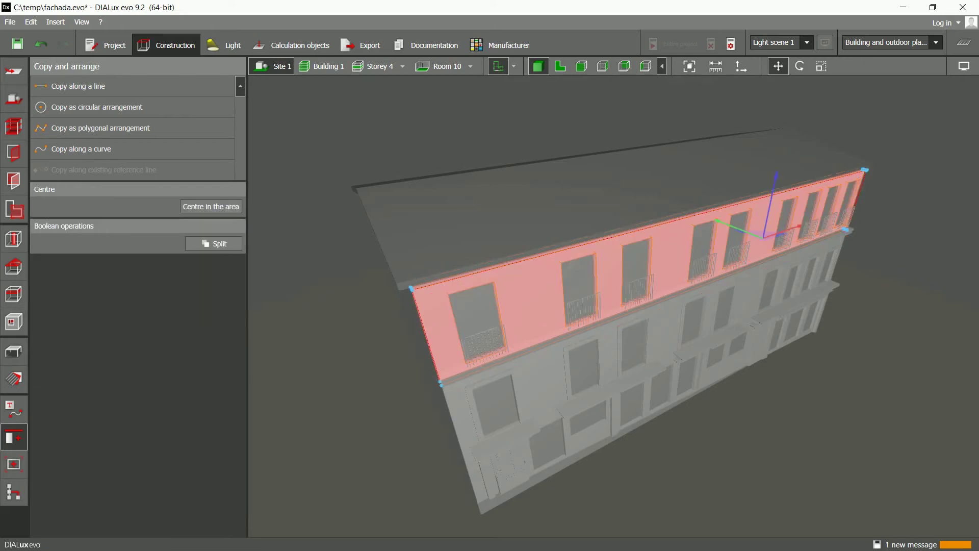
key(Escape)
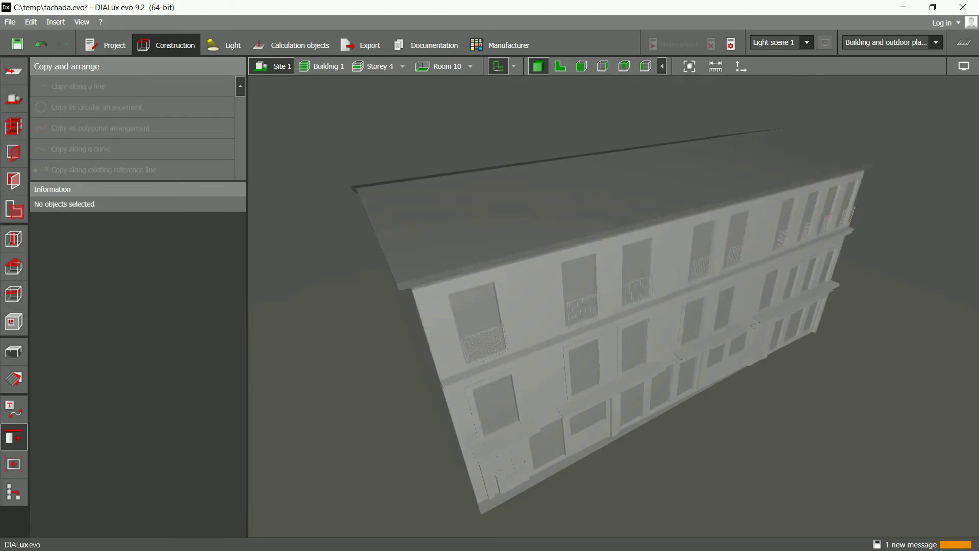
Step: Place a rectangular window with mullion in the front wall of Room 1 on Storey 1
right_drag(612, 316, 620, 246)
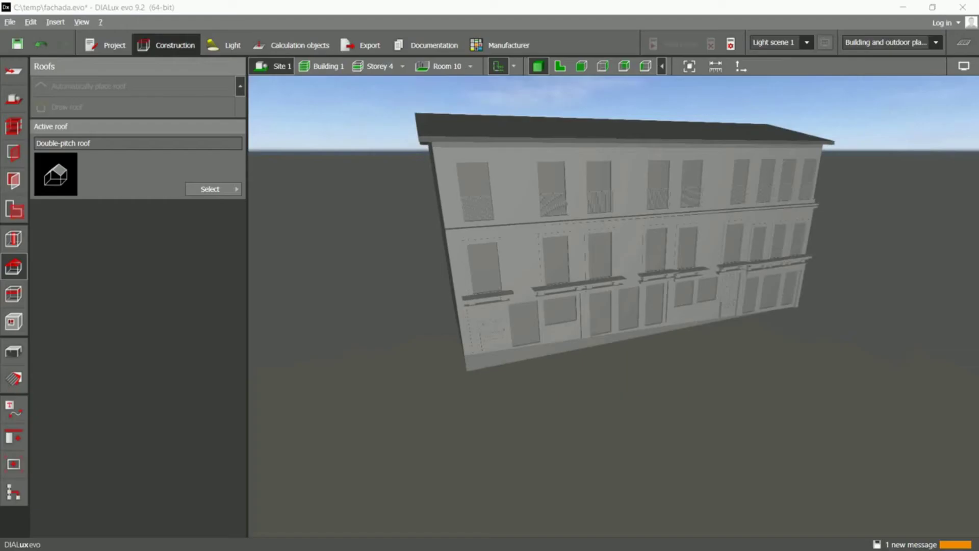
click(402, 66)
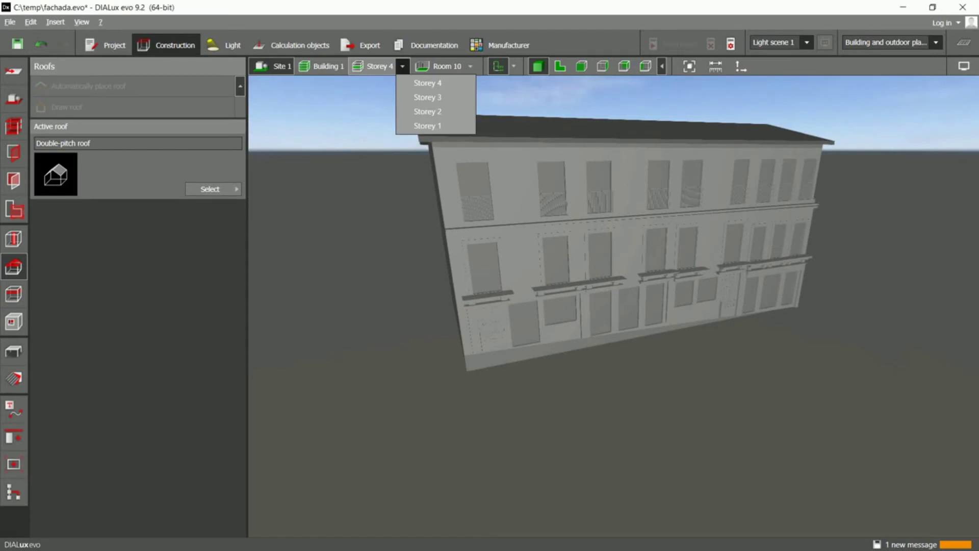
click(428, 126)
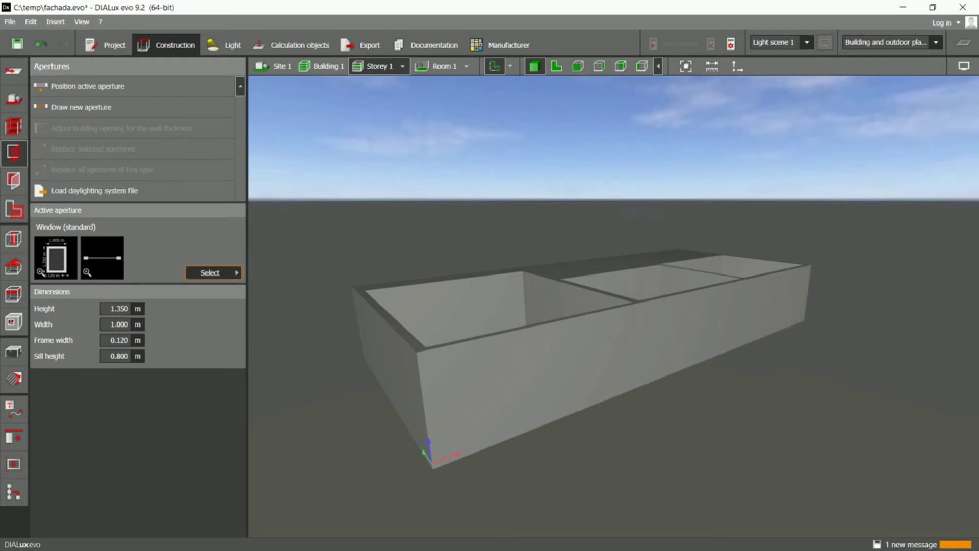
click(210, 272)
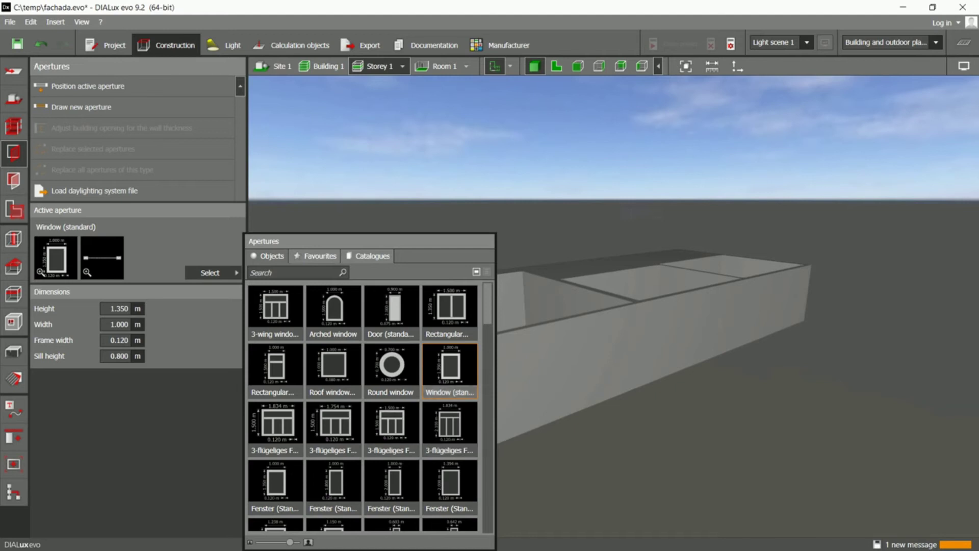
click(450, 306)
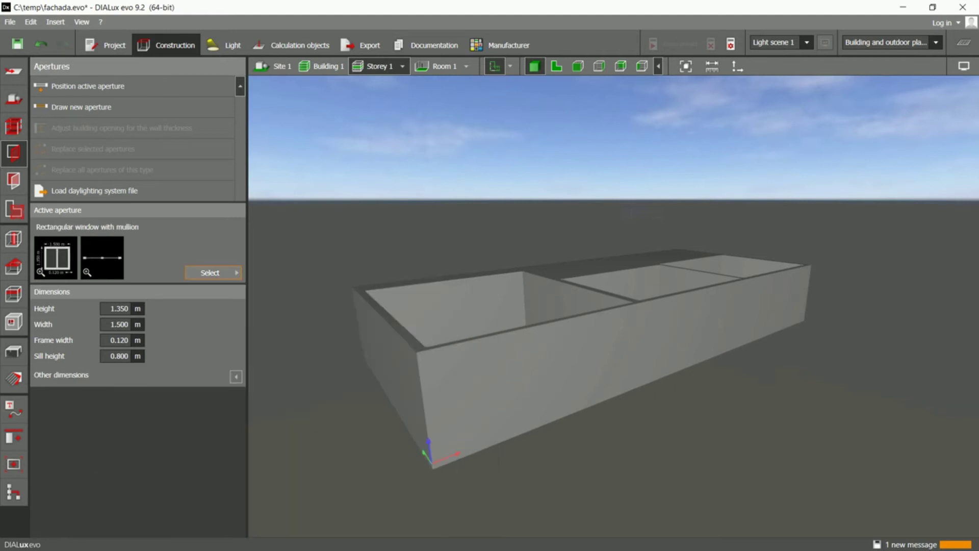
click(557, 66)
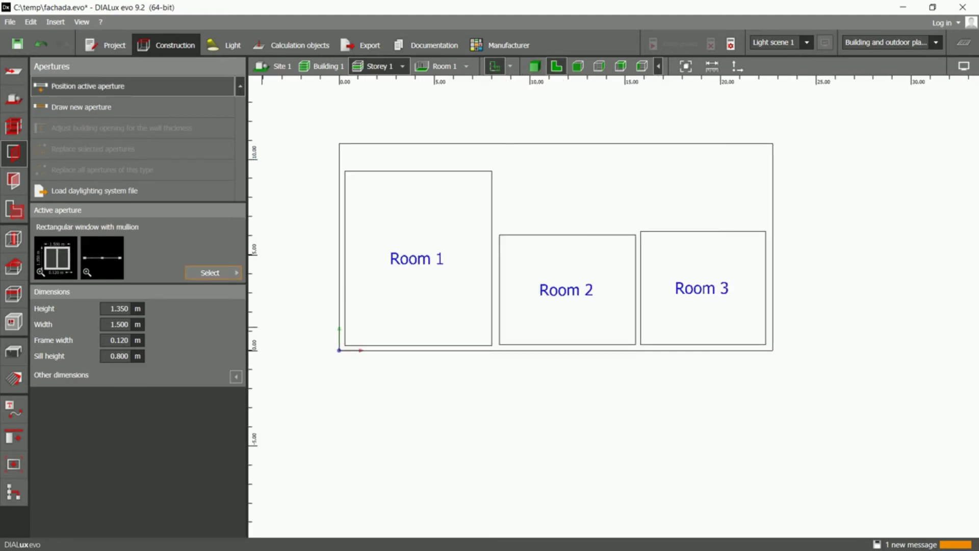
scroll(375, 339, up, 3)
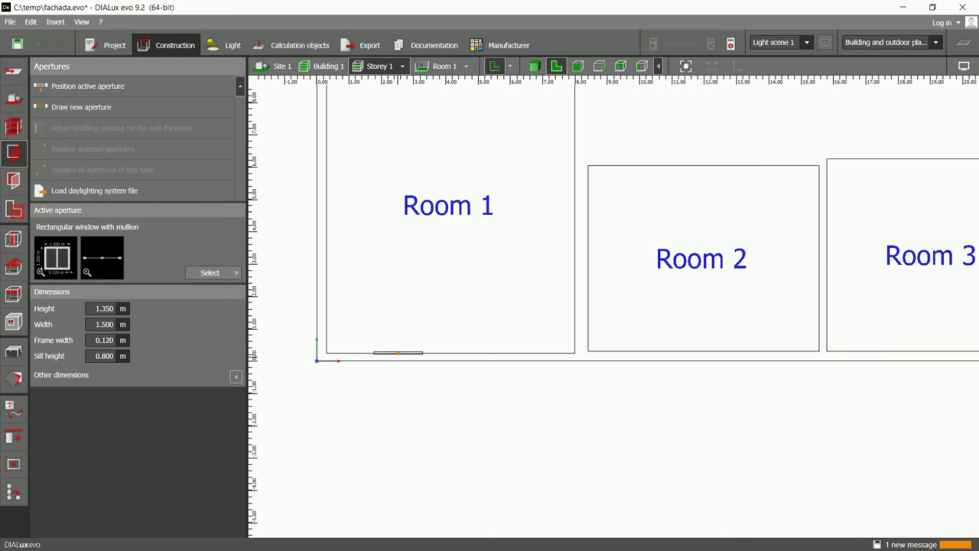
click(398, 353)
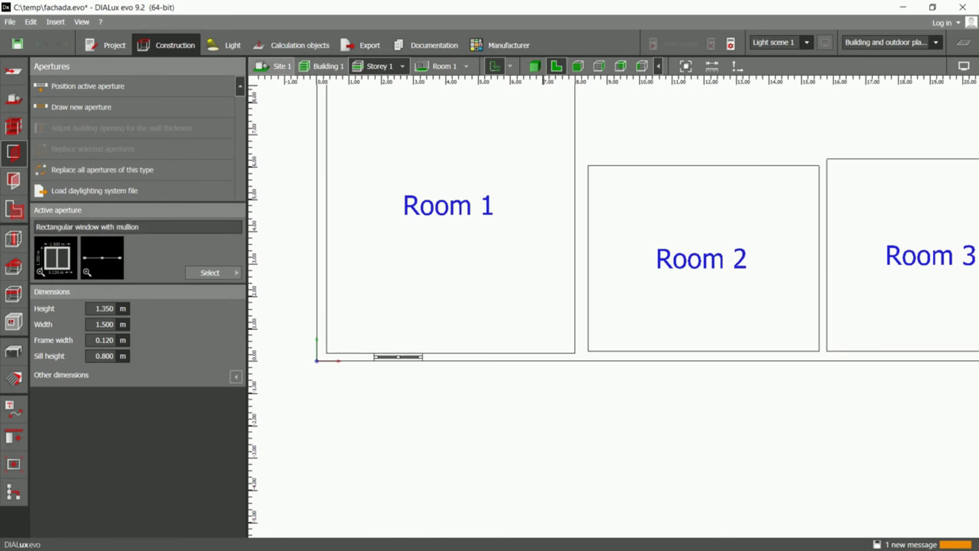
Step: In the site's front view, move the new window to X position 17.650 m, over the façade opening beside the entrance door
click(273, 66)
click(578, 65)
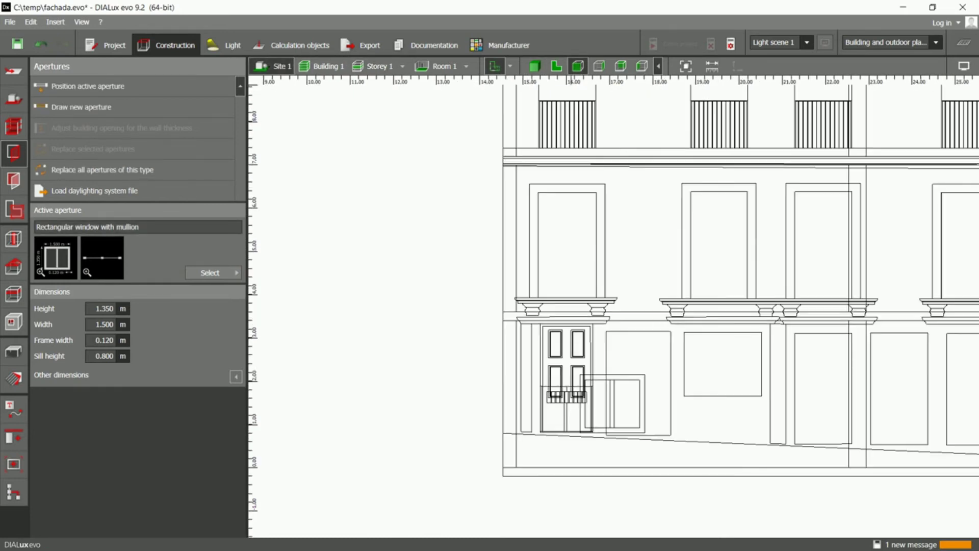
click(644, 422)
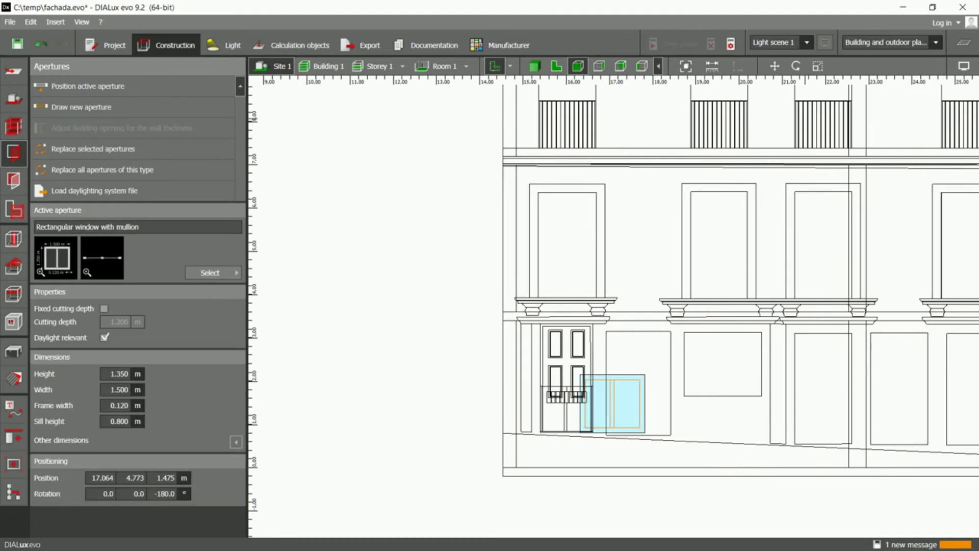
click(774, 66)
scroll(655, 431, up, 3)
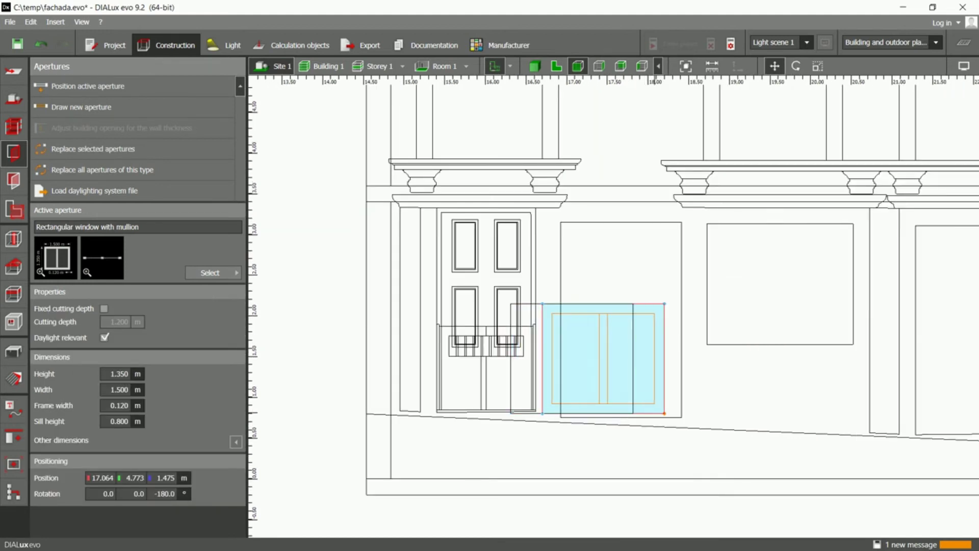
drag(664, 413, 680, 413)
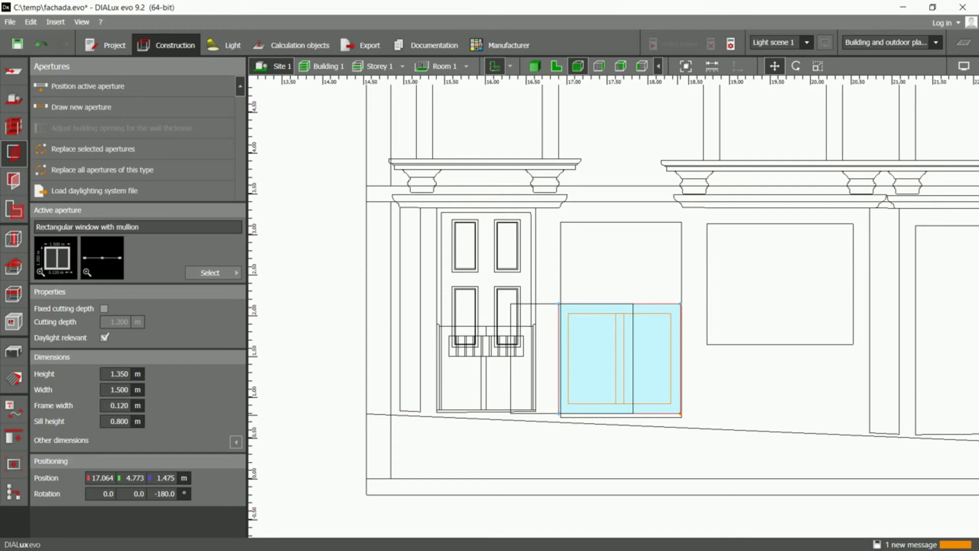
Step: Resize the window to fit its façade opening, with height 2.397 m, width 1.486 m and sill height 0.752 m
click(817, 65)
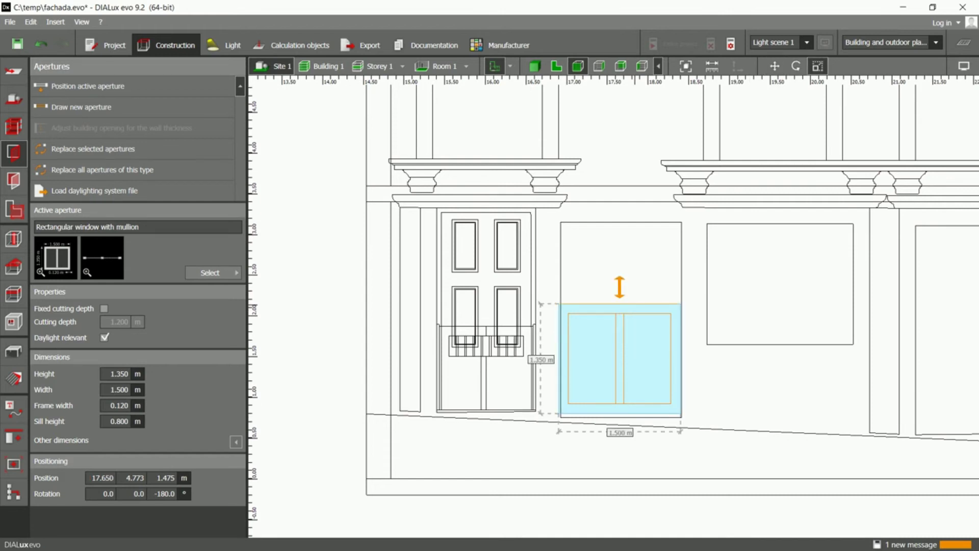
drag(620, 287, 620, 206)
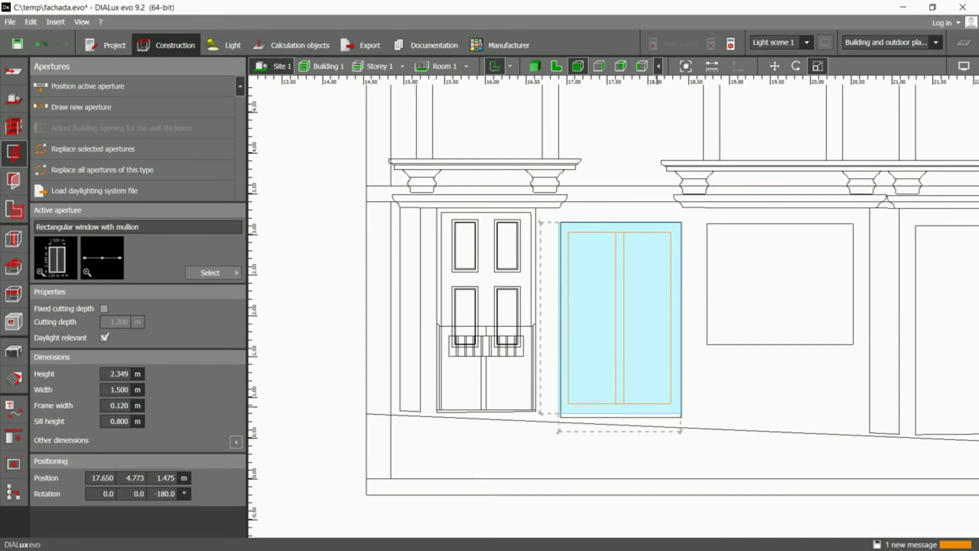
scroll(582, 427, up, 4)
drag(576, 424, 576, 432)
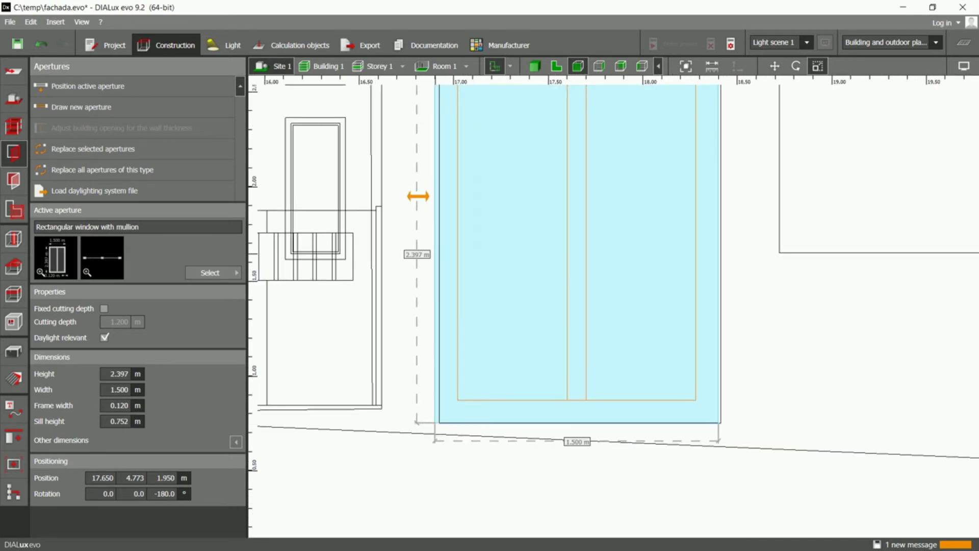
drag(416, 195, 423, 196)
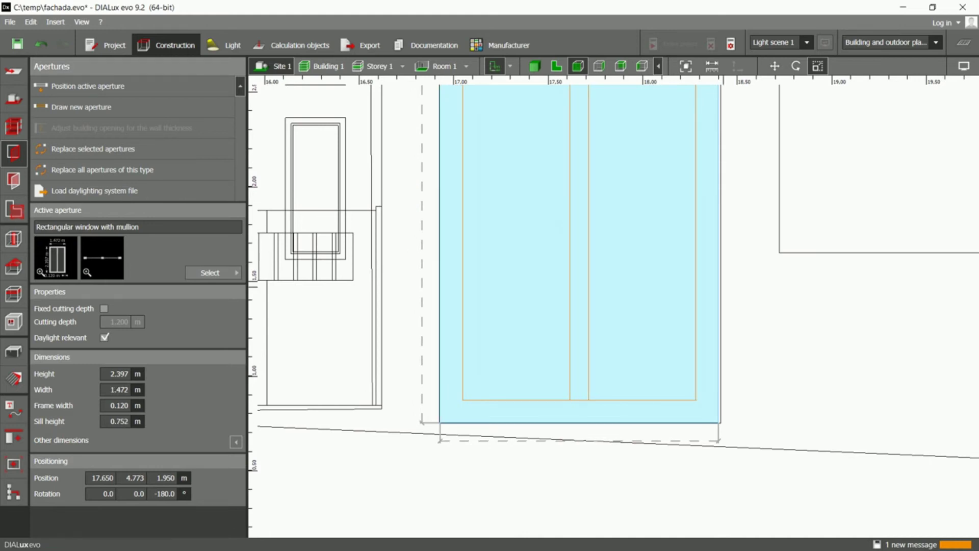
drag(734, 196, 737, 196)
Step: Place seven more mullioned windows along the Storey 1 front wall: two in Room 1, two in Room 2 and three in Room 3
click(375, 66)
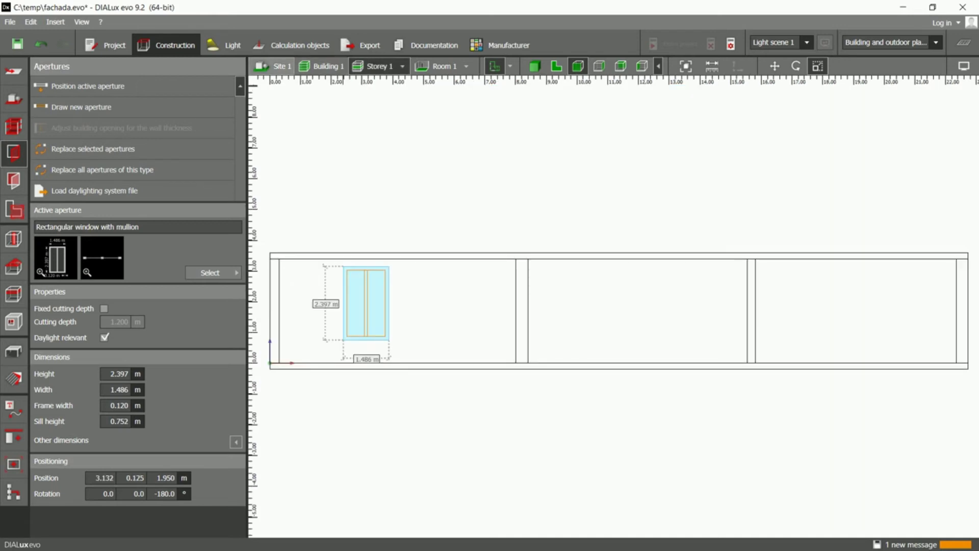
click(556, 65)
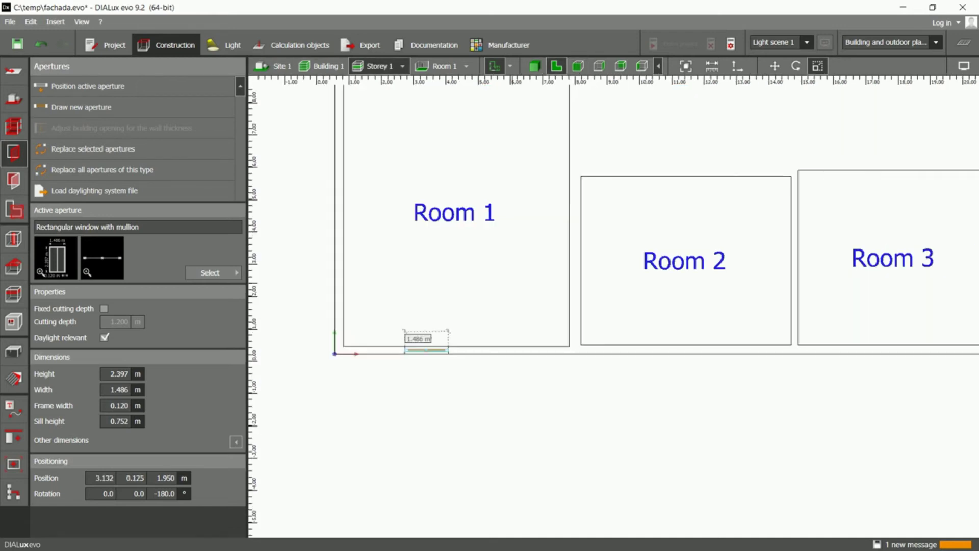
click(102, 86)
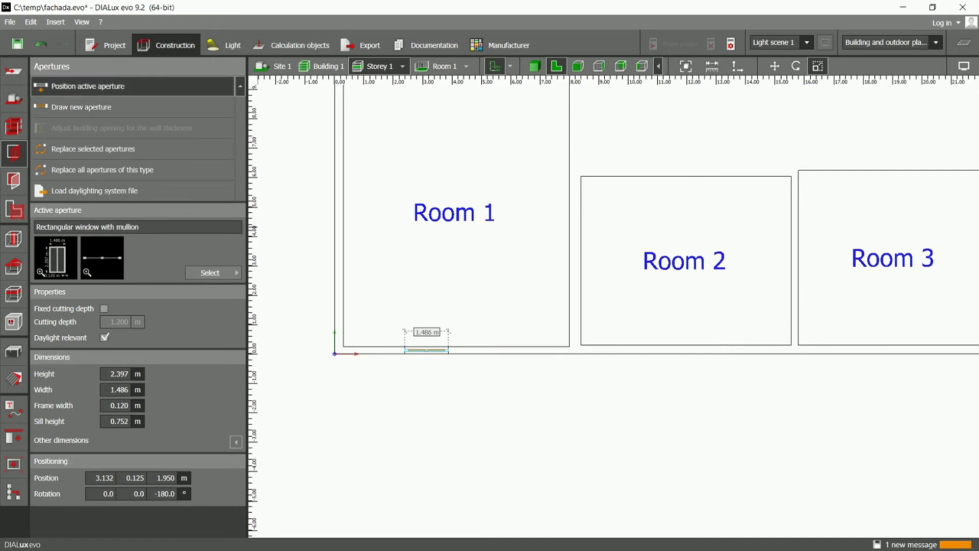
click(485, 353)
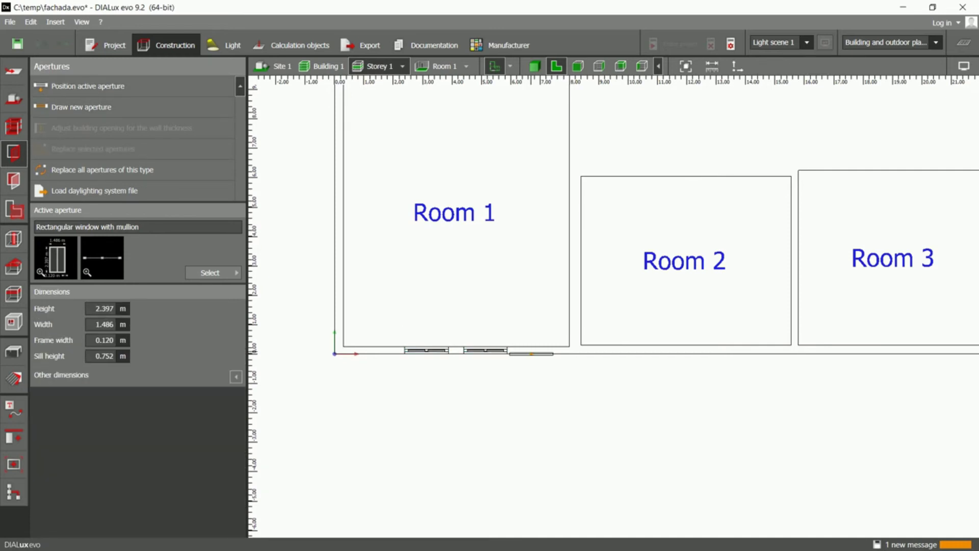
click(531, 352)
click(686, 350)
click(748, 350)
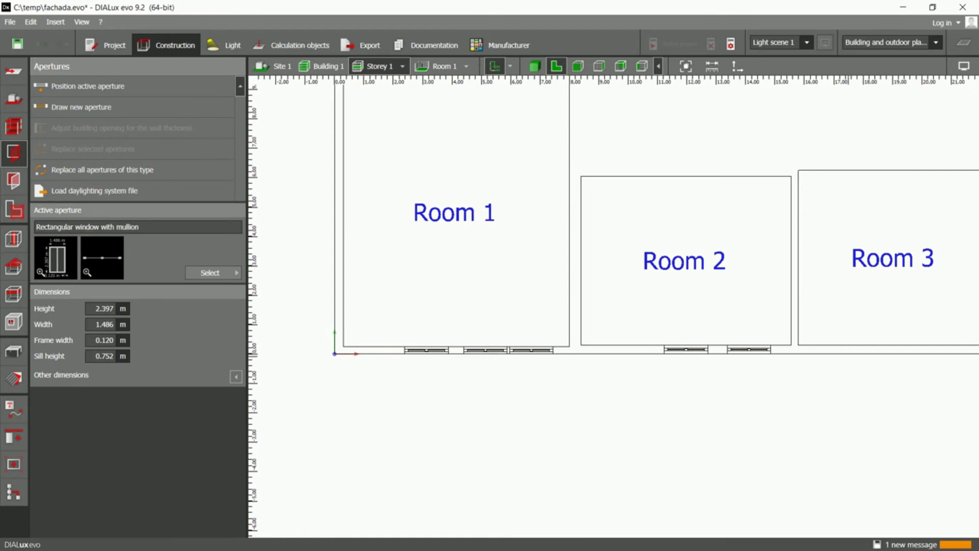
click(902, 350)
click(953, 350)
click(839, 356)
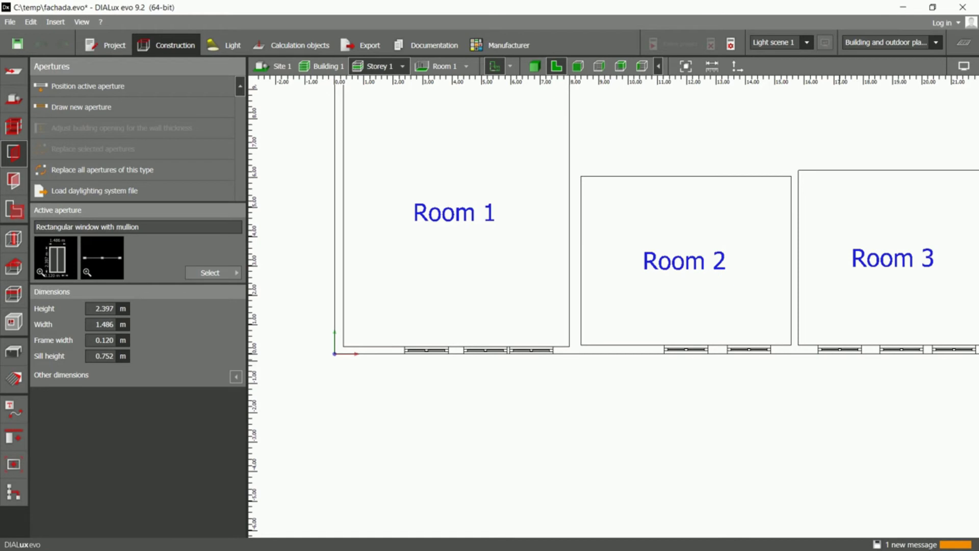
Step: Resize Room 1's second window towards the low, wide façade opening, with height 1.482 m, width 1.698 m and sill height 1.654 m
click(477, 351)
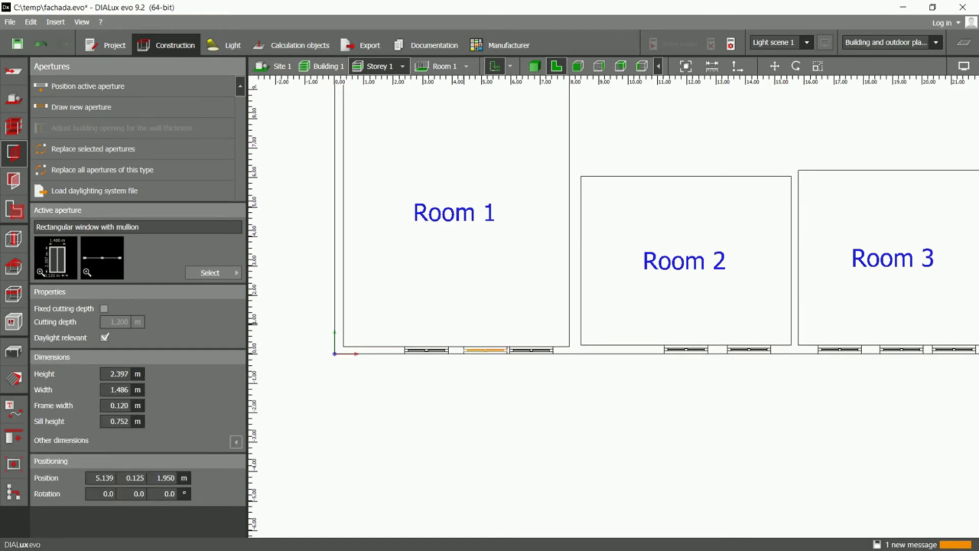
click(275, 66)
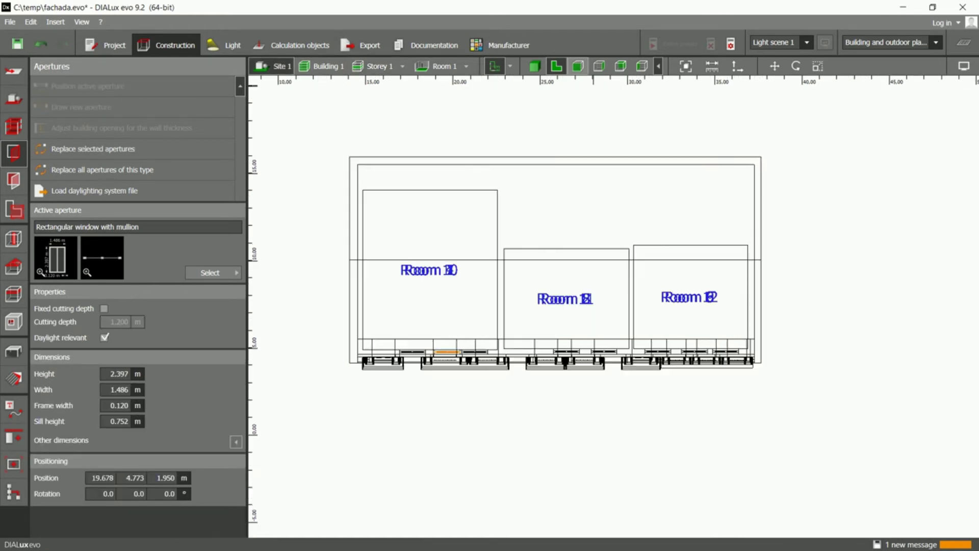
click(578, 66)
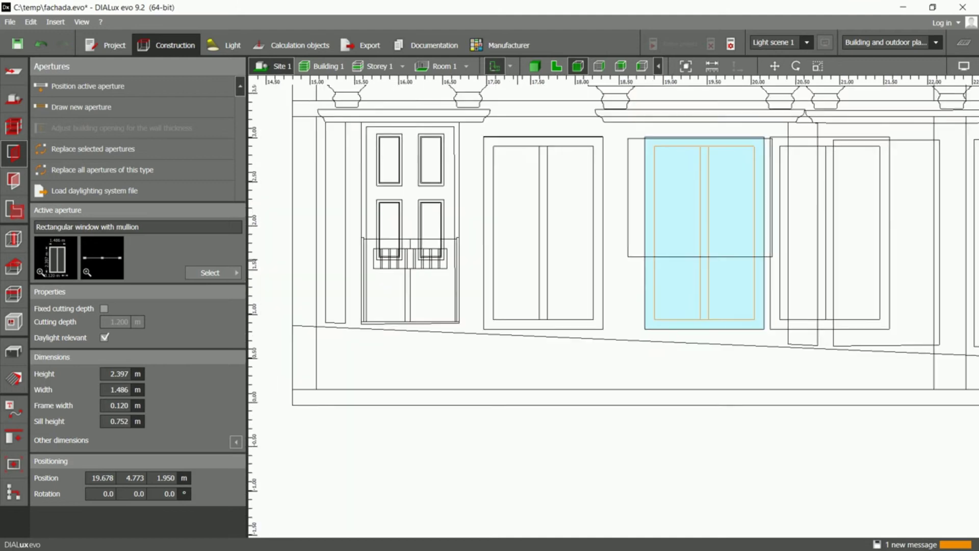
scroll(511, 270, down, 1)
middle_drag(511, 270, 489, 296)
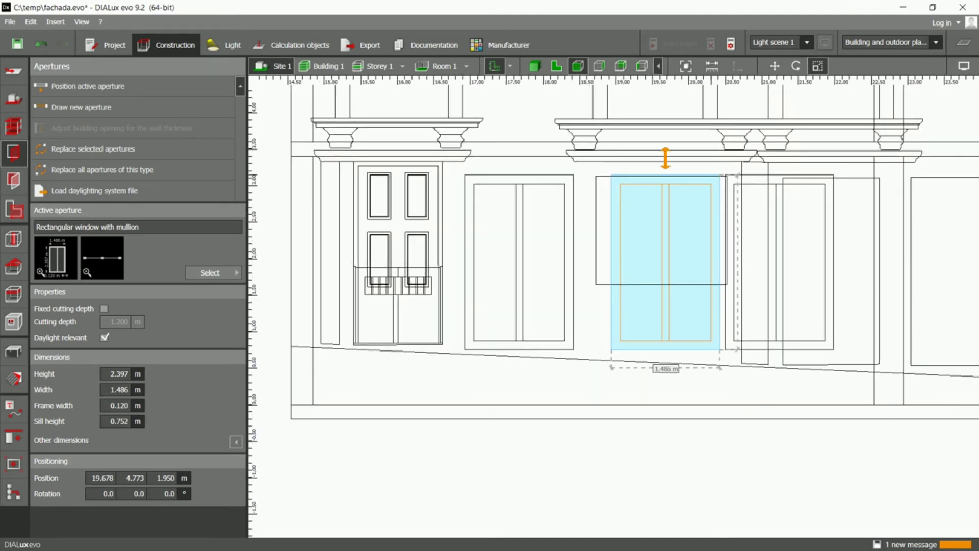
scroll(687, 183, up, 4)
drag(671, 168, 642, 152)
scroll(645, 153, down, 1)
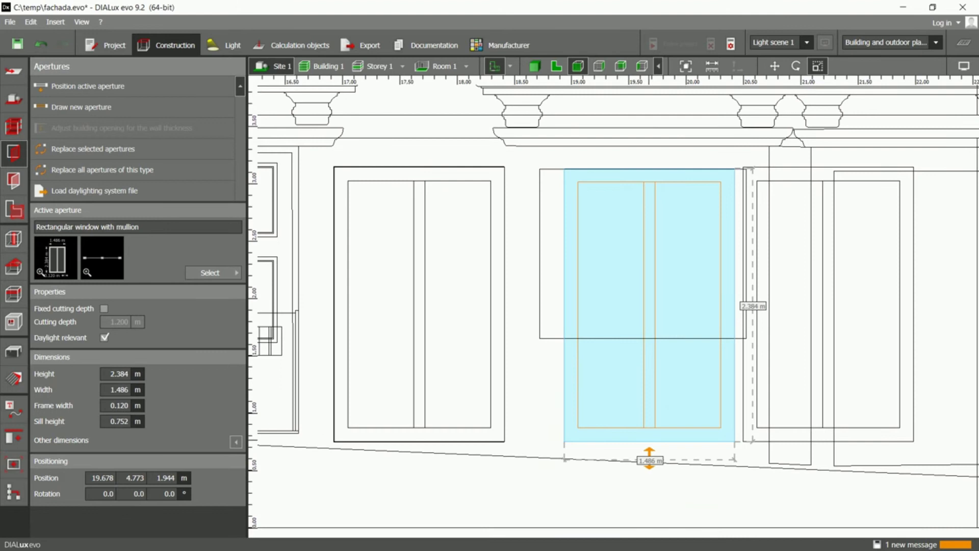
drag(649, 458, 649, 355)
drag(546, 252, 522, 253)
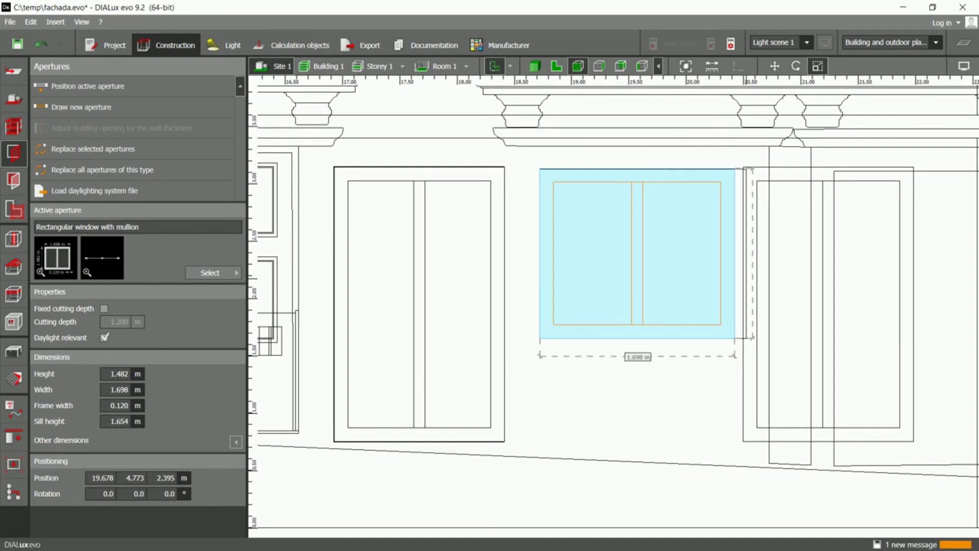
Step: Move Room 1's third window to X position 22.029 m with sill height 0.538 m, matching the lower-left corner of the next tall opening
click(798, 438)
middle_drag(898, 437, 561, 421)
click(775, 66)
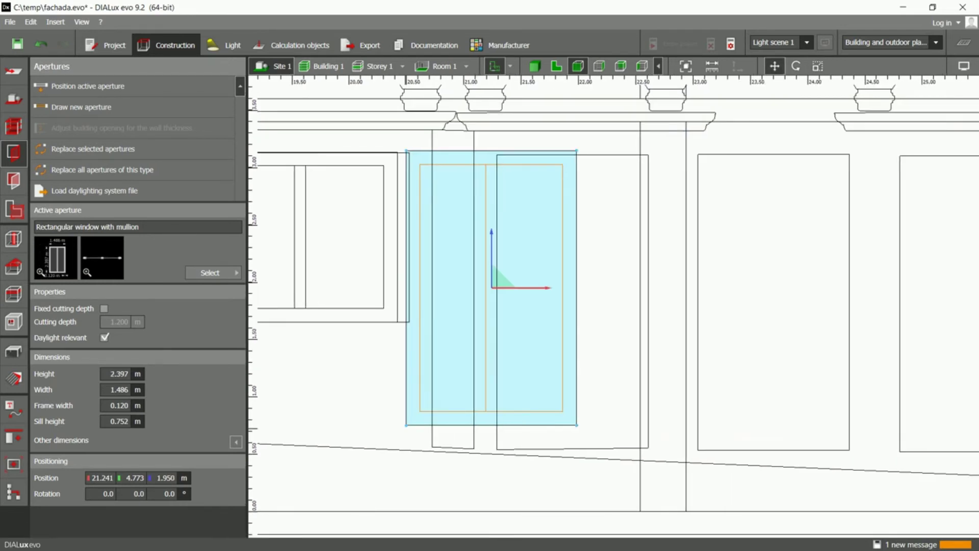
drag(491, 287, 582, 312)
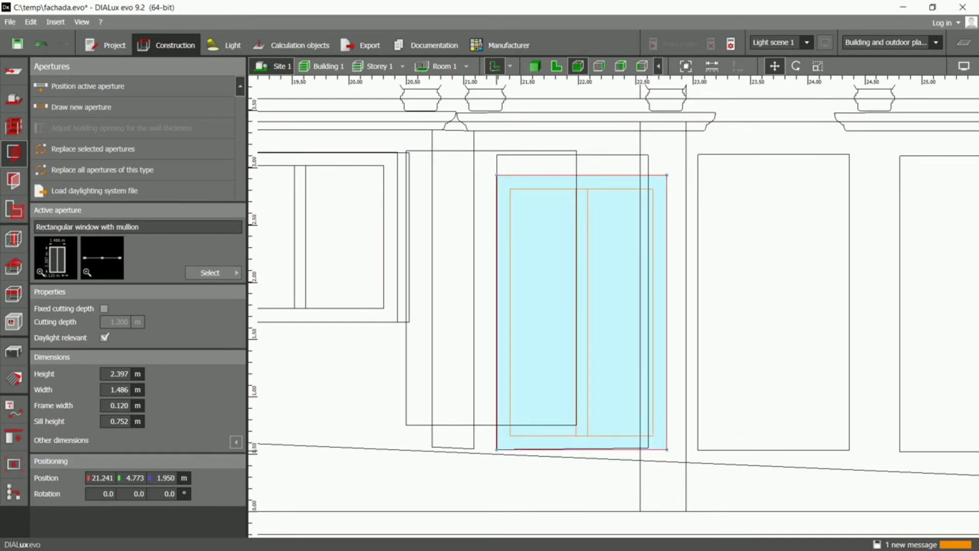
drag(581, 313, 581, 312)
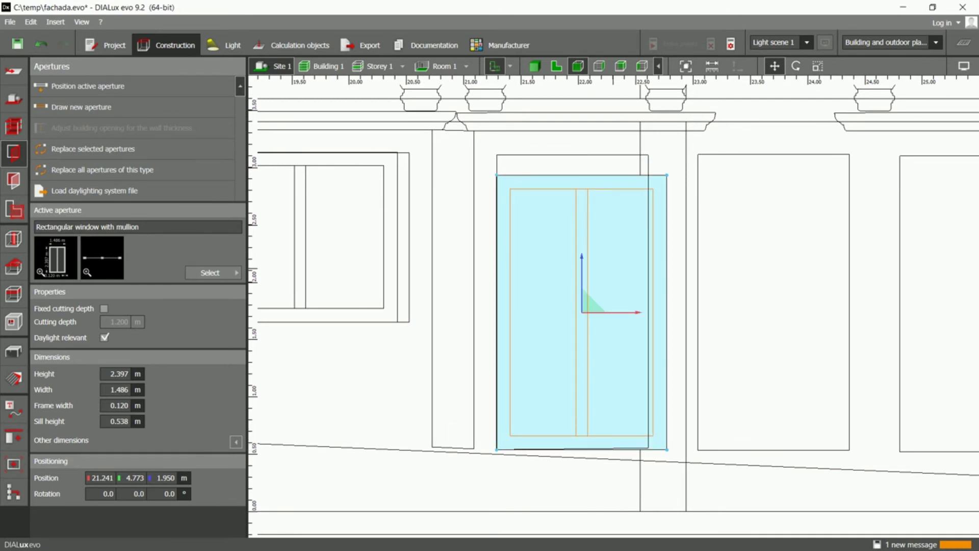
Step: Raise the third window's height to 2.576 m and narrow its width to the right edge of the façade opening
click(817, 67)
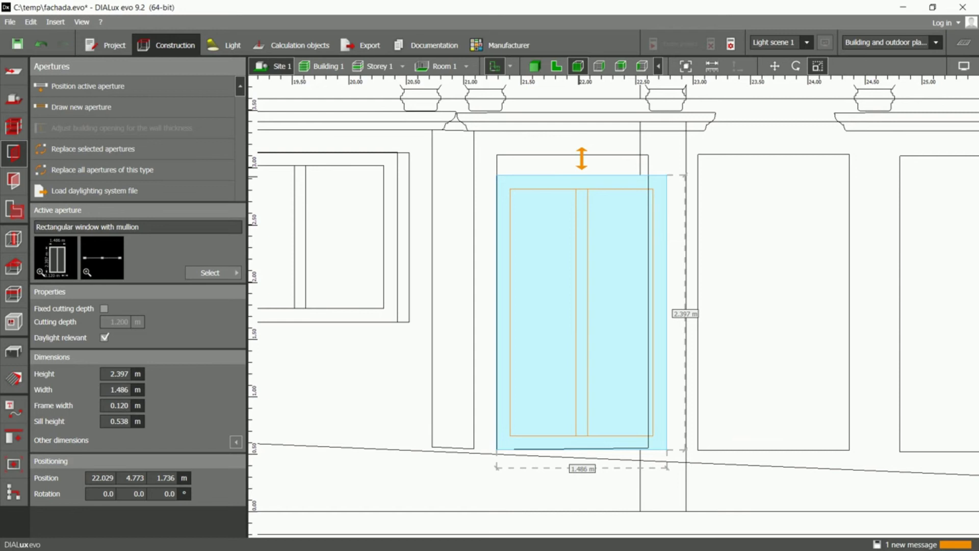
drag(580, 176, 581, 154)
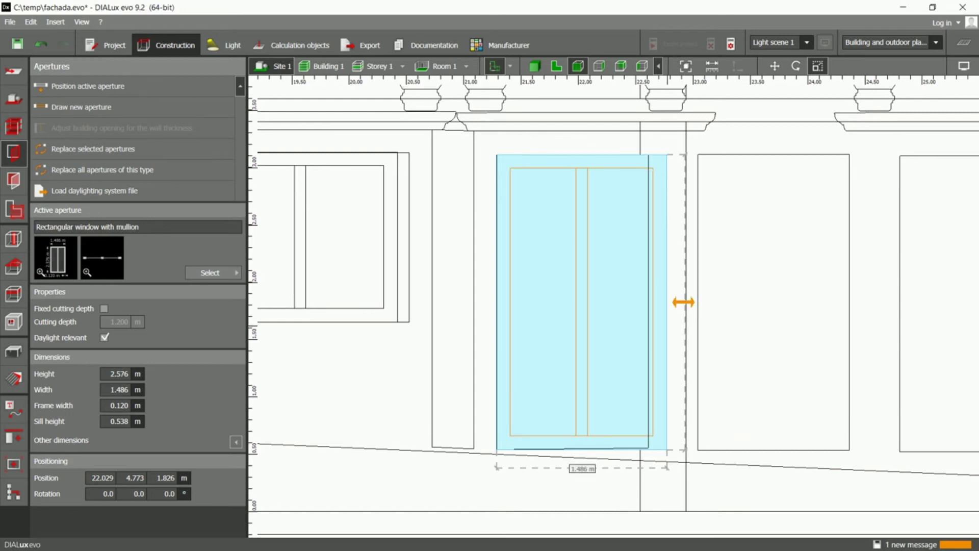
drag(682, 302, 657, 300)
drag(658, 301, 649, 302)
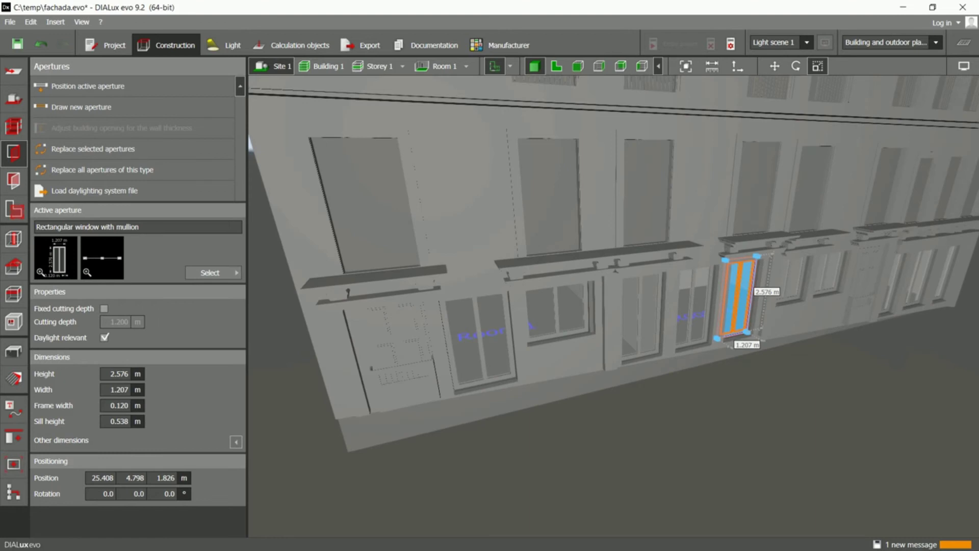
Step: Mix a dark red-brown metallic material colour with red 68, green 9 and blue 6
click(14, 378)
click(103, 435)
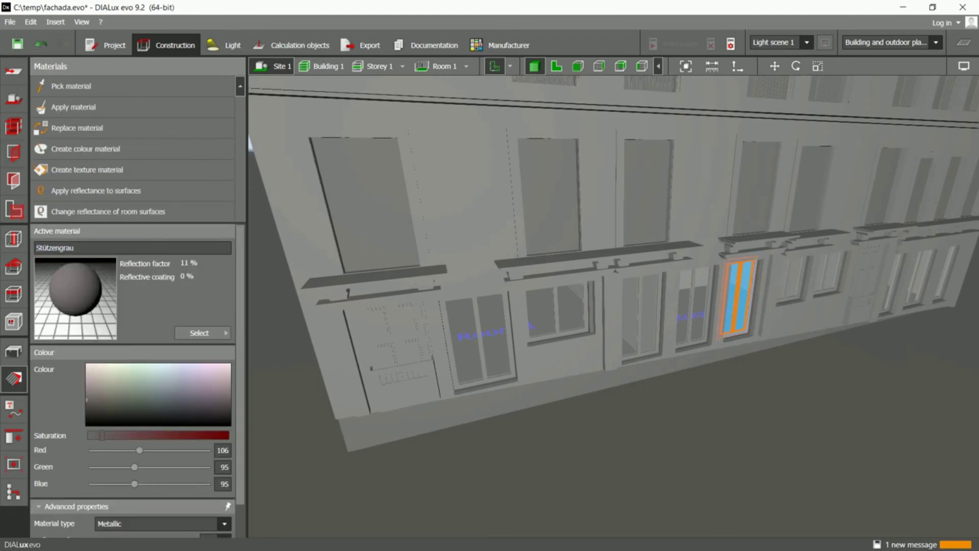
drag(102, 435, 215, 435)
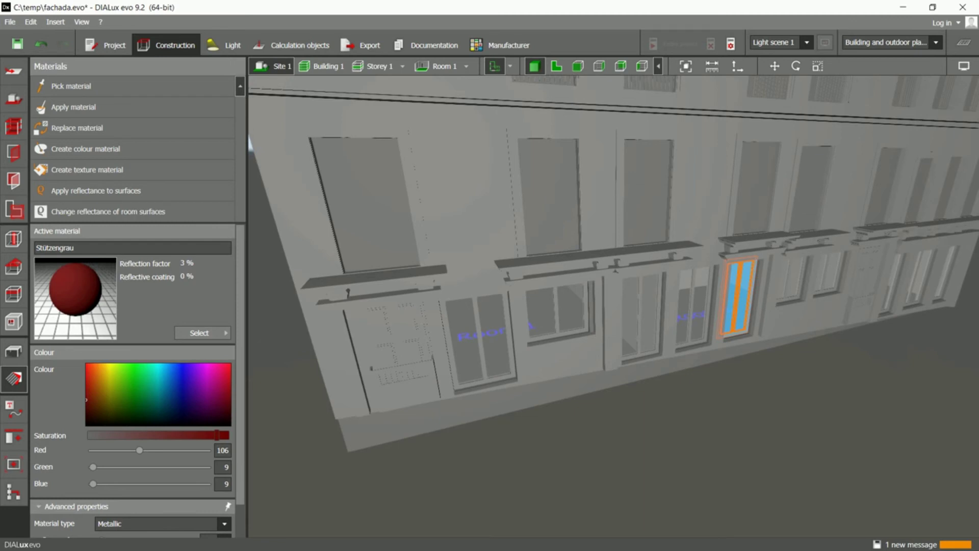
drag(87, 400, 90, 409)
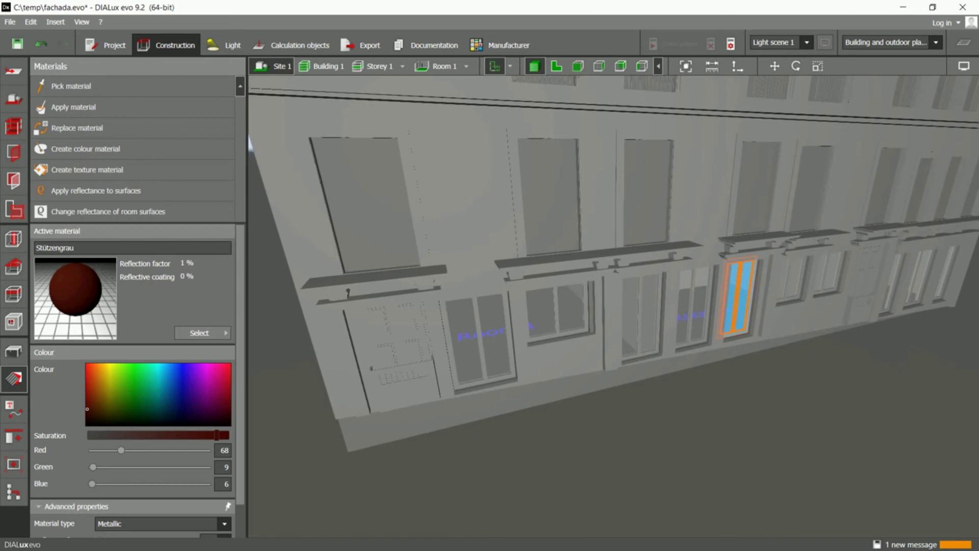
Step: Apply the dark red-brown material to the frames of the first seven ground-floor windows, starting beside the left door
drag(75, 298, 479, 338)
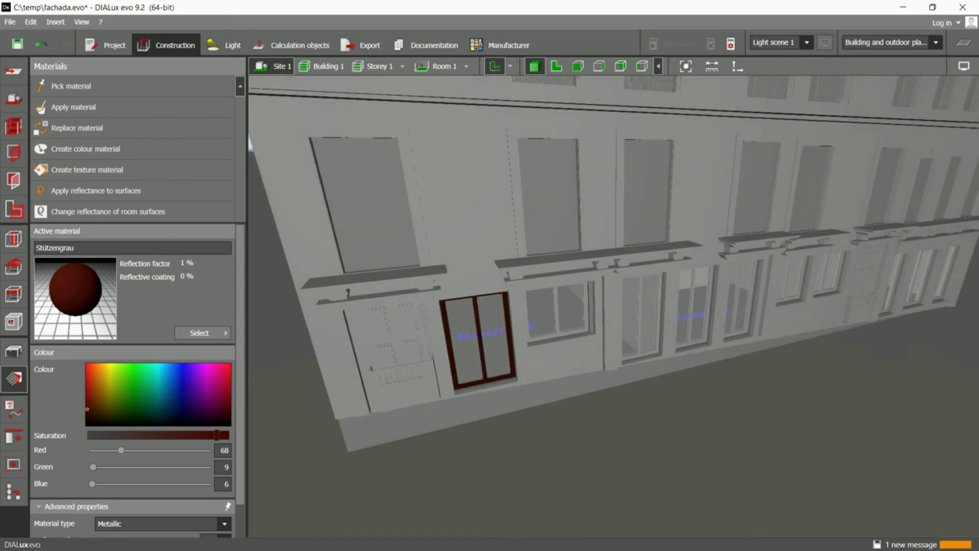
click(556, 312)
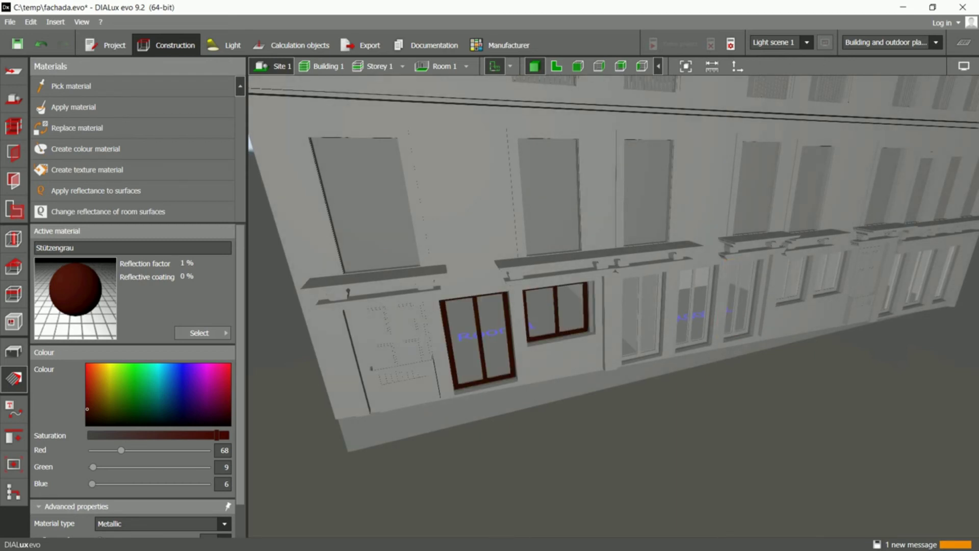
click(639, 316)
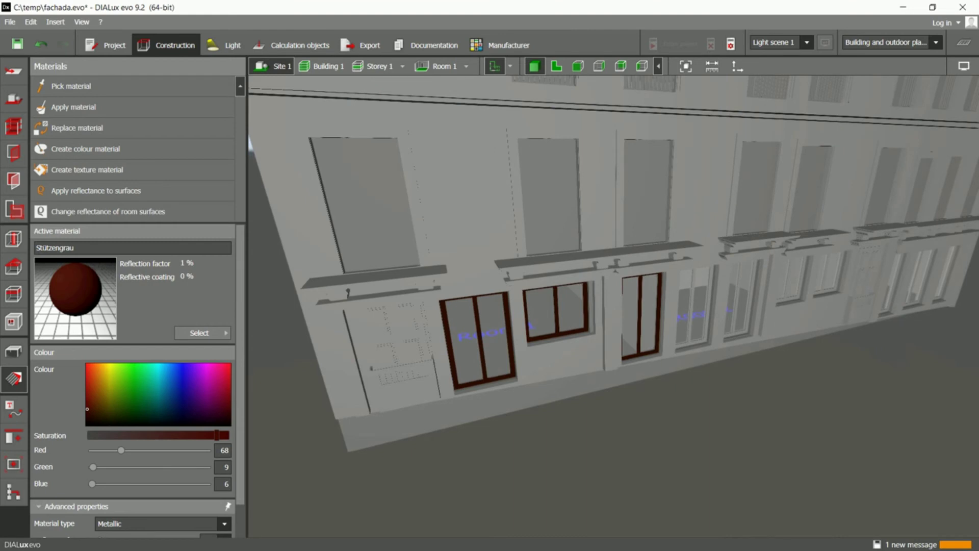
click(679, 316)
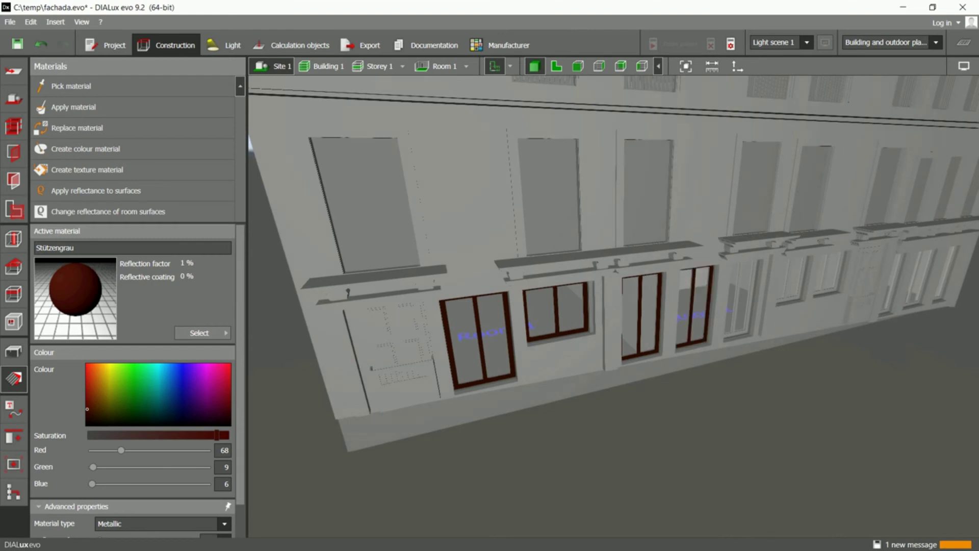
click(728, 313)
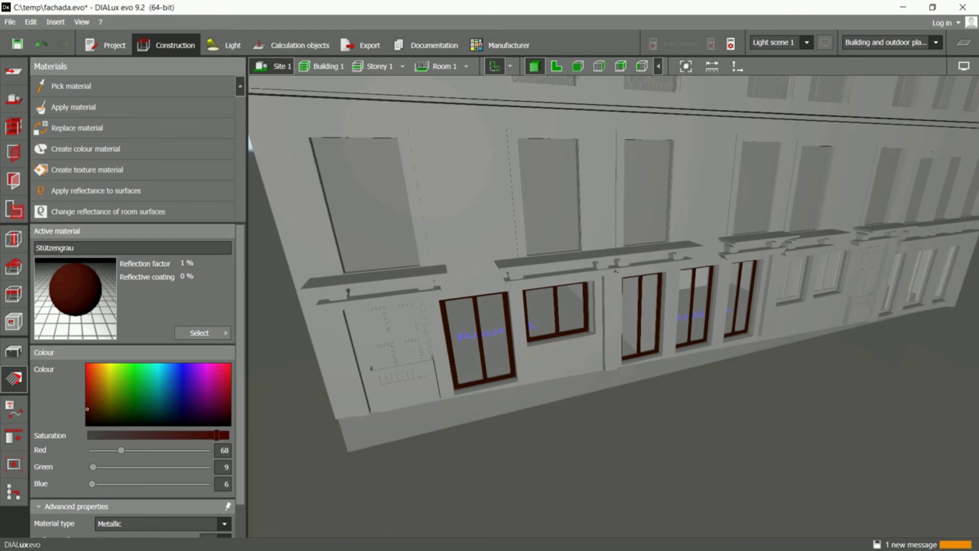
click(790, 281)
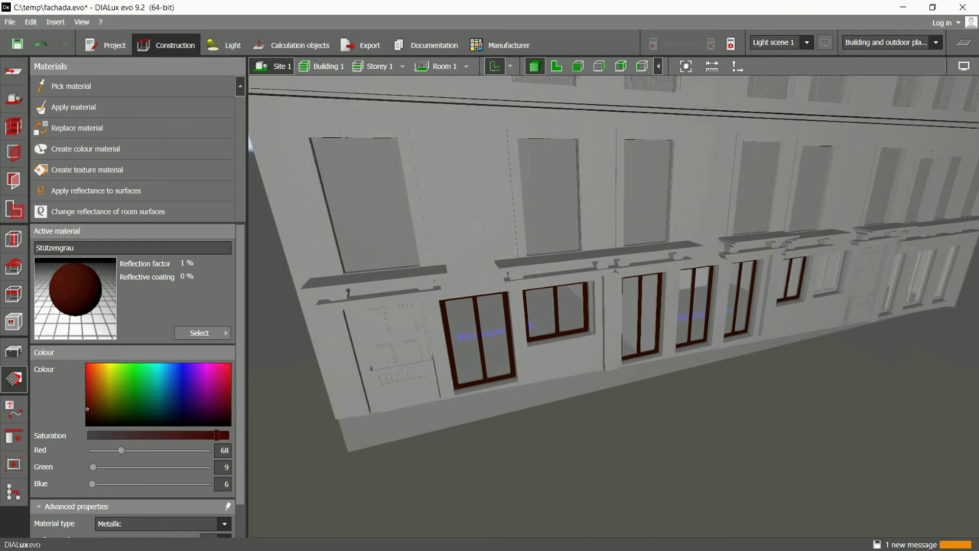
click(827, 276)
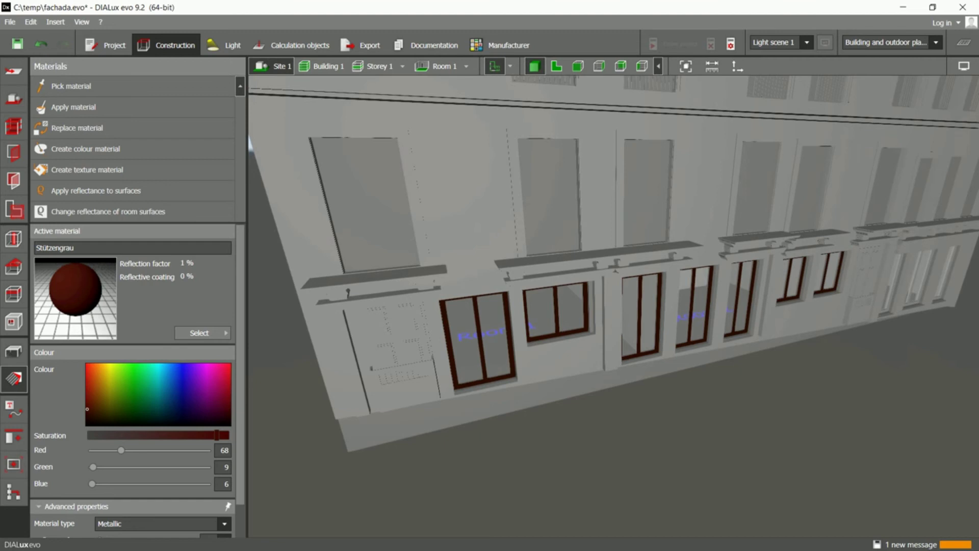
Step: Change the material colour to red 154, green 86, blue 84 and apply it to the façade wall
drag(217, 435, 127, 435)
mouse_move(87, 409)
mouse_down()
mouse_move(91, 379)
mouse_move(88, 388)
mouse_up()
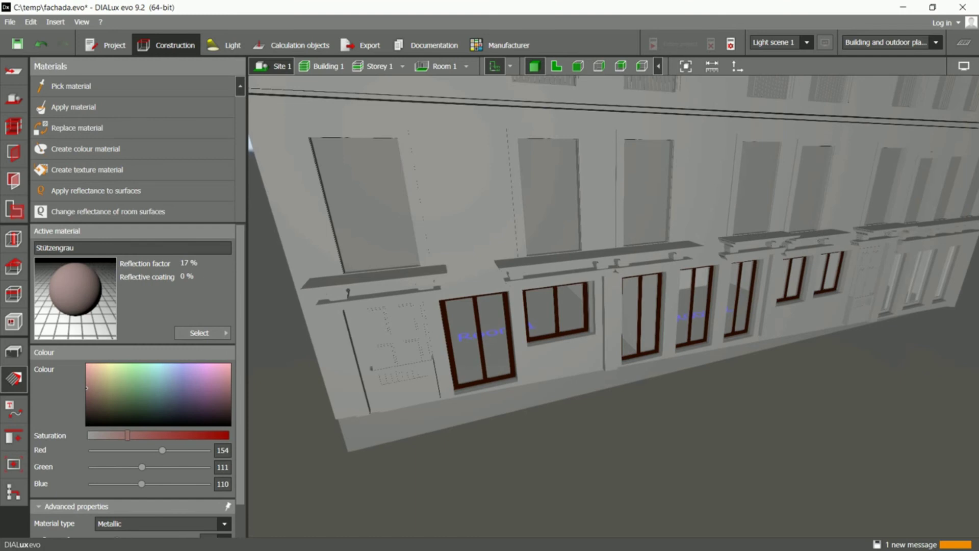
drag(127, 435, 153, 435)
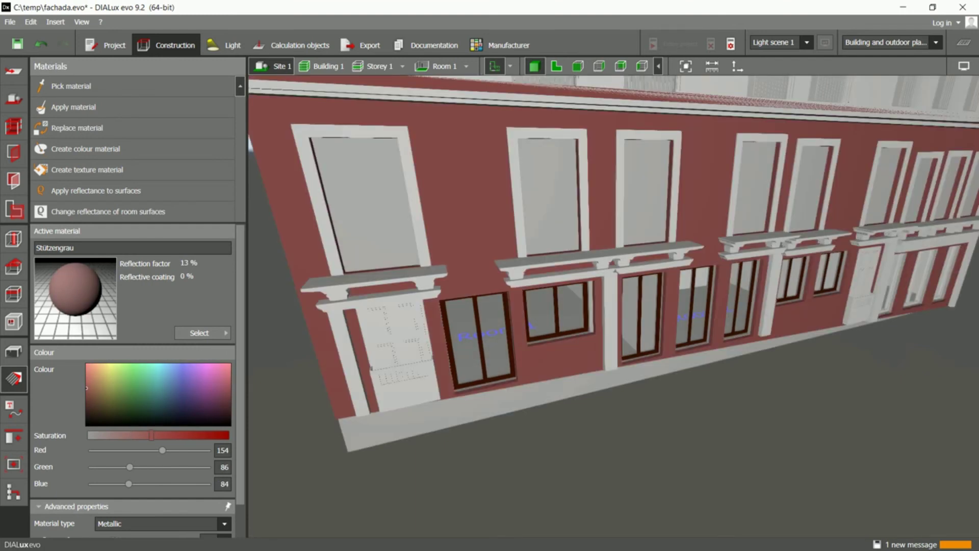
right_drag(357, 305, 357, 288)
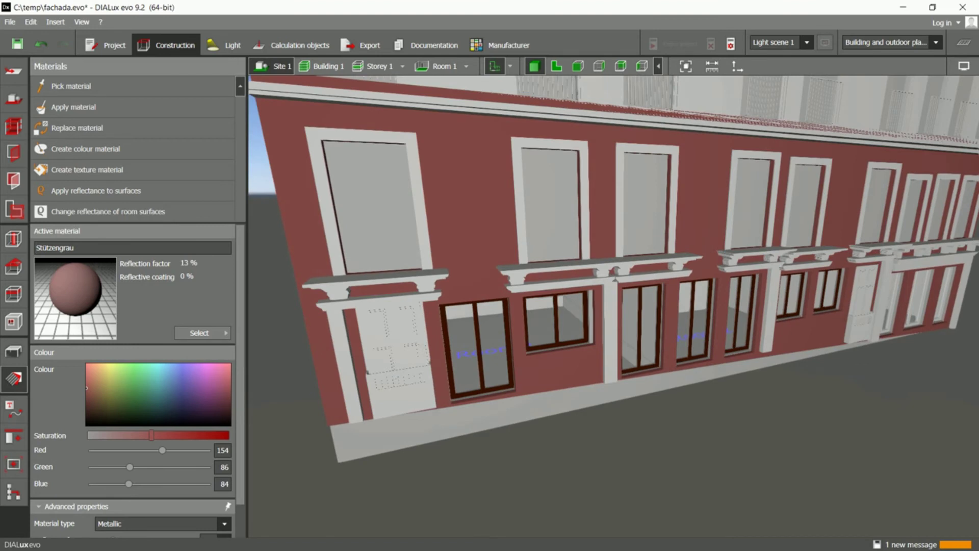
Step: Take the first ground-floor window as the active aperture and show the floor plan of Storey 2
click(14, 152)
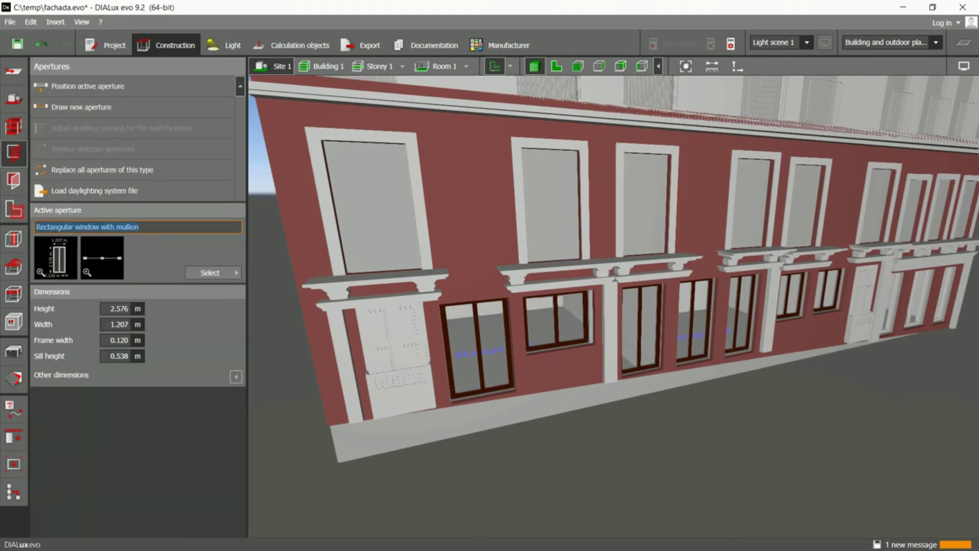
click(478, 348)
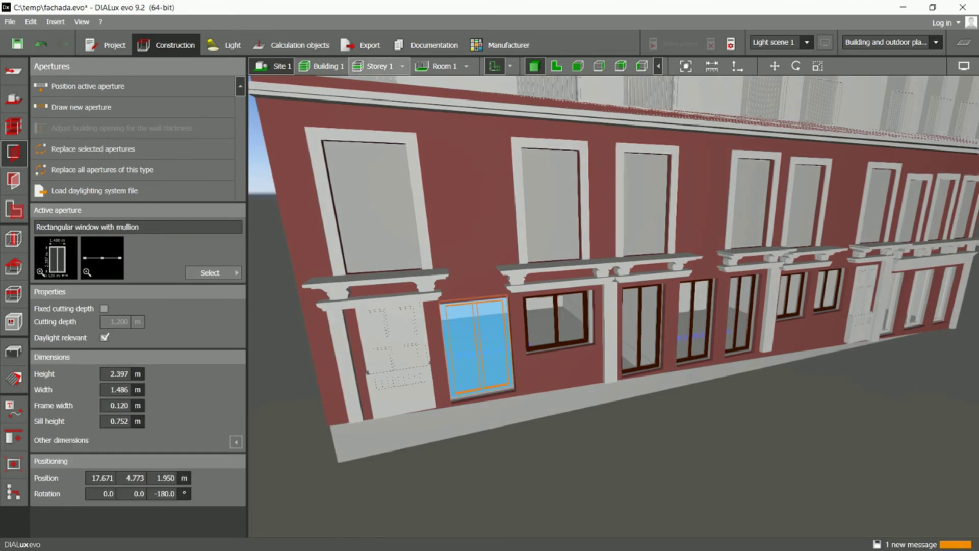
click(380, 65)
click(431, 99)
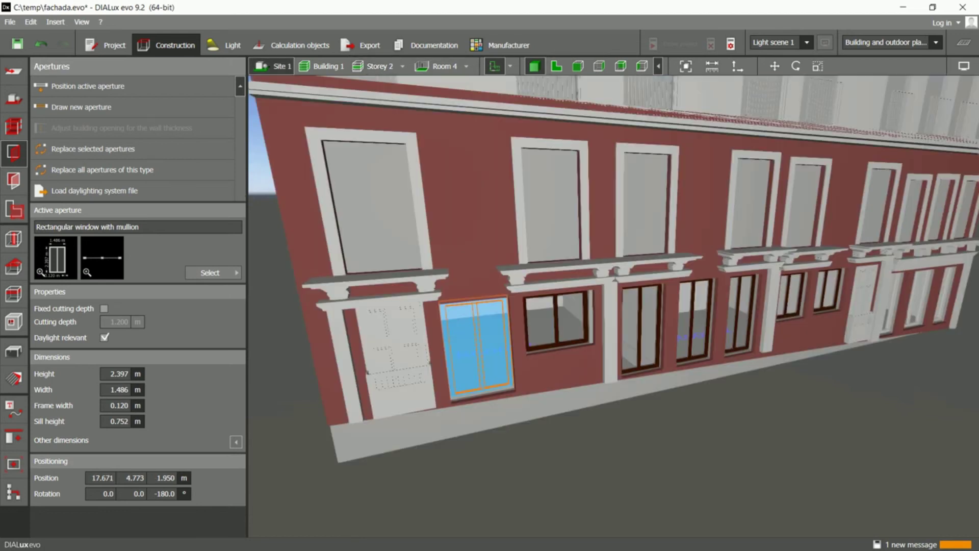
scroll(625, 205, down, 1)
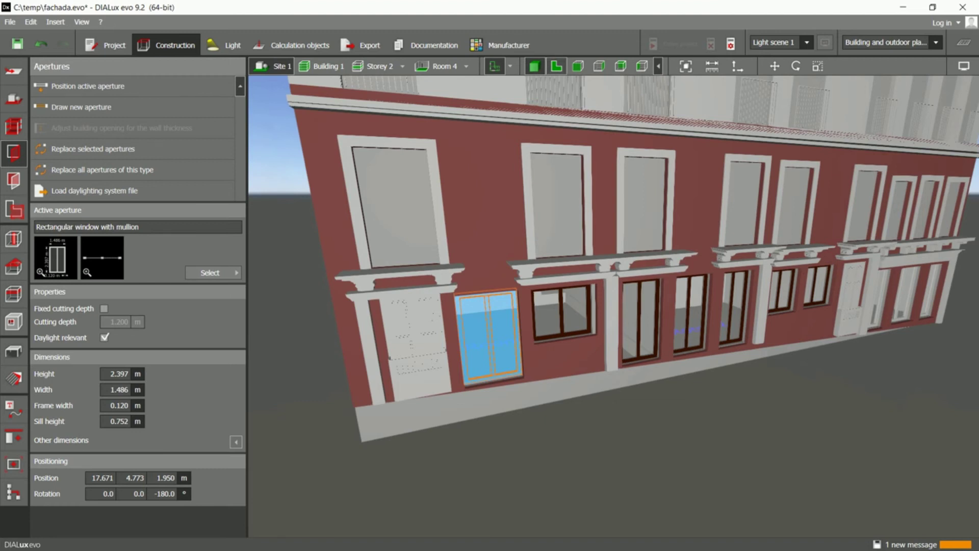
click(557, 66)
click(379, 66)
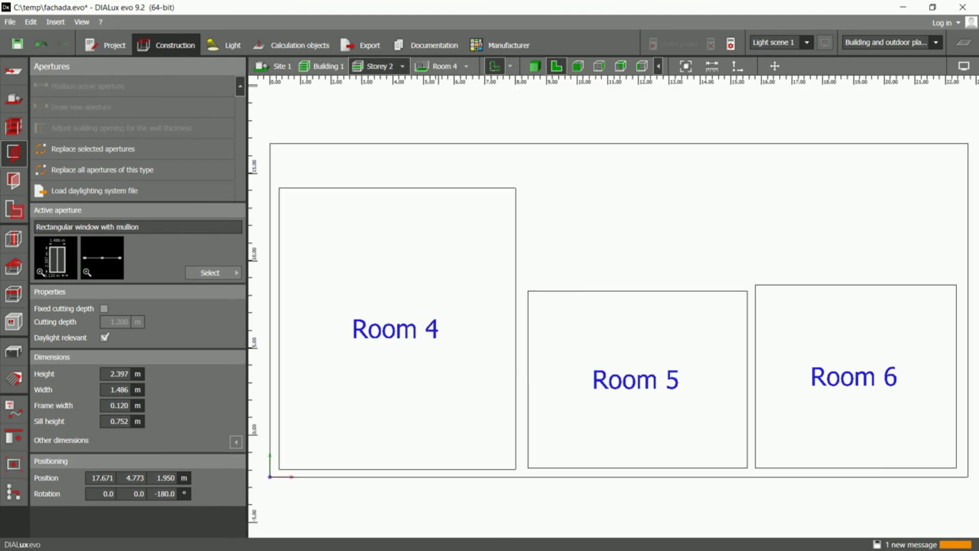
scroll(460, 180, down, 1)
Step: Place nine mullioned windows along the Storey 2 front wall: four in Room 4, three in Room 5 and two in Room 6
click(102, 86)
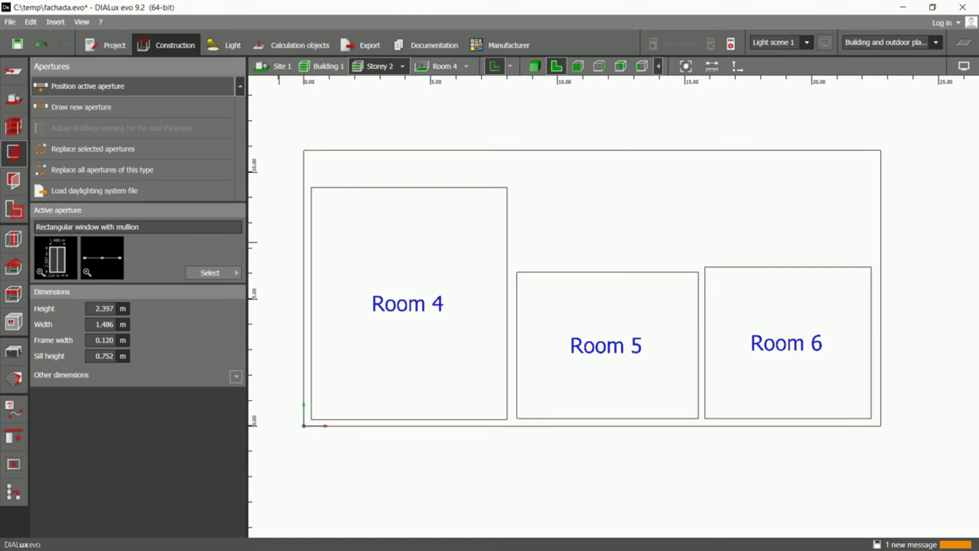
click(347, 422)
click(348, 421)
click(395, 420)
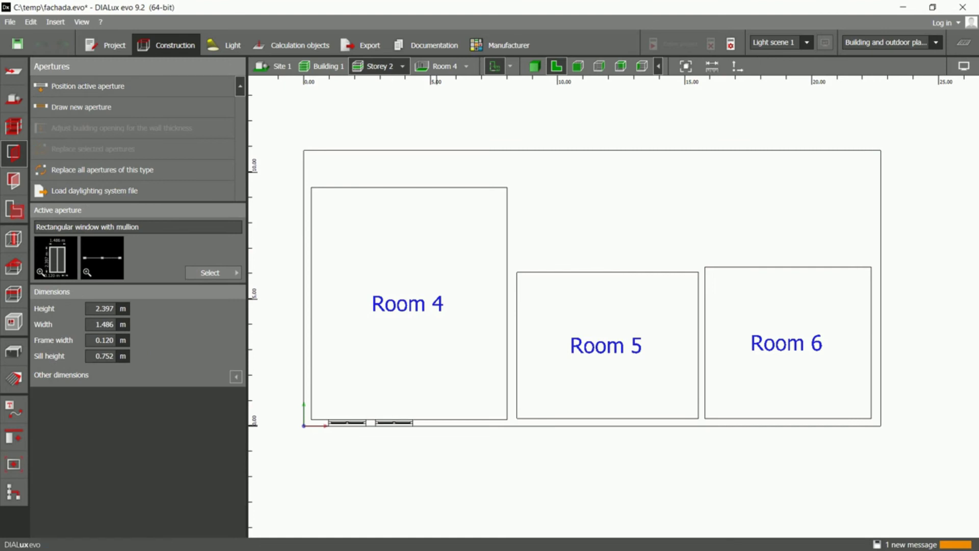
click(443, 421)
click(485, 421)
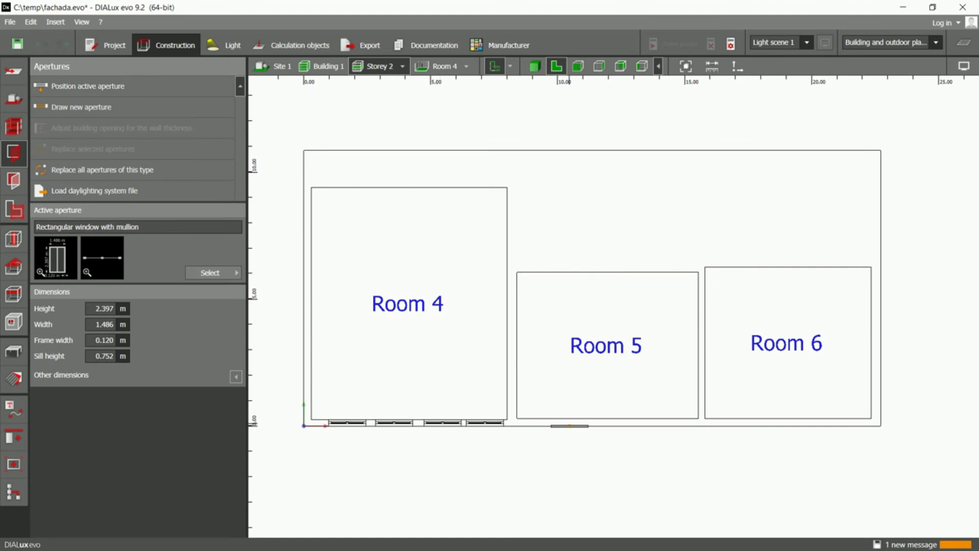
click(570, 422)
click(619, 421)
click(665, 422)
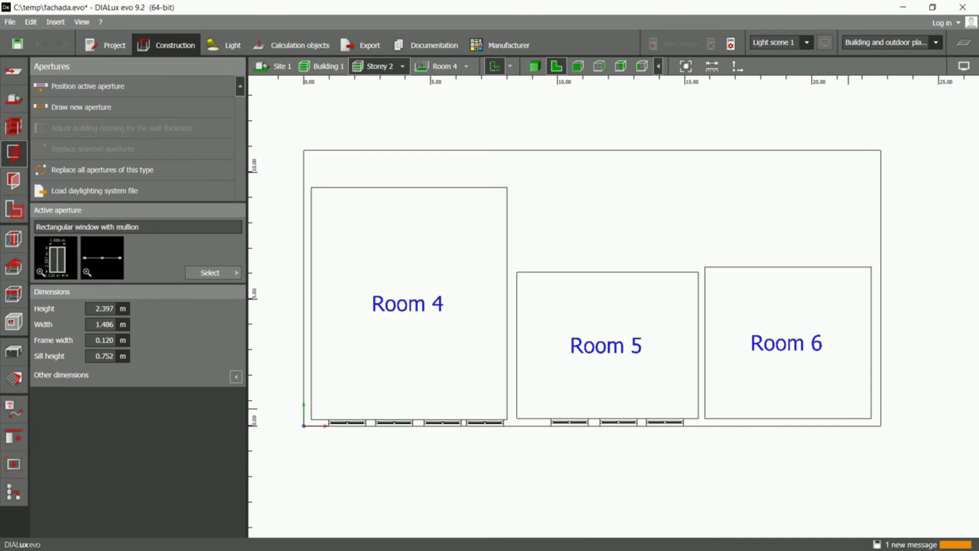
click(769, 421)
click(832, 422)
Step: In the site's front view, move the leftmost Storey 2 window to X position 16.090 m with sill height 0.363 m, matching the opening's upper-left corner
click(276, 66)
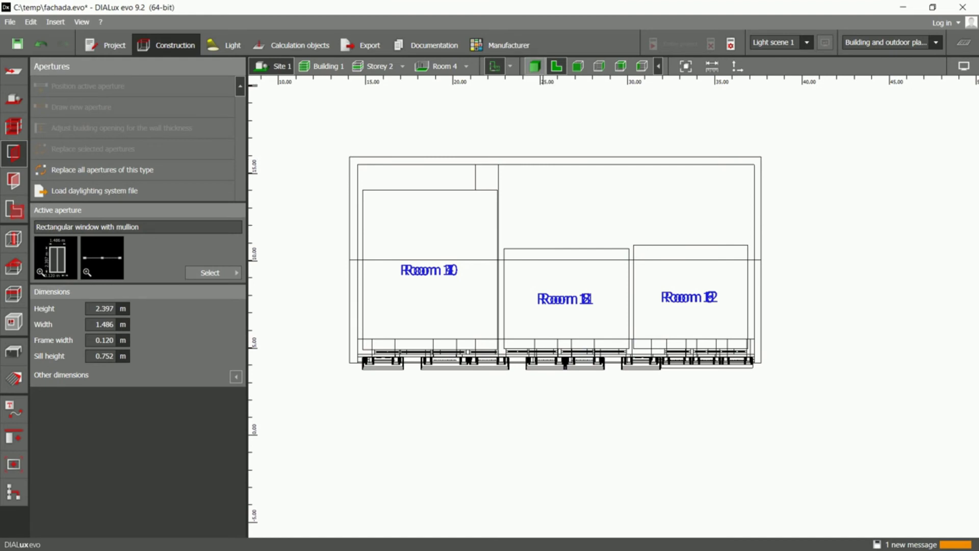
click(578, 67)
scroll(487, 170, down, 3)
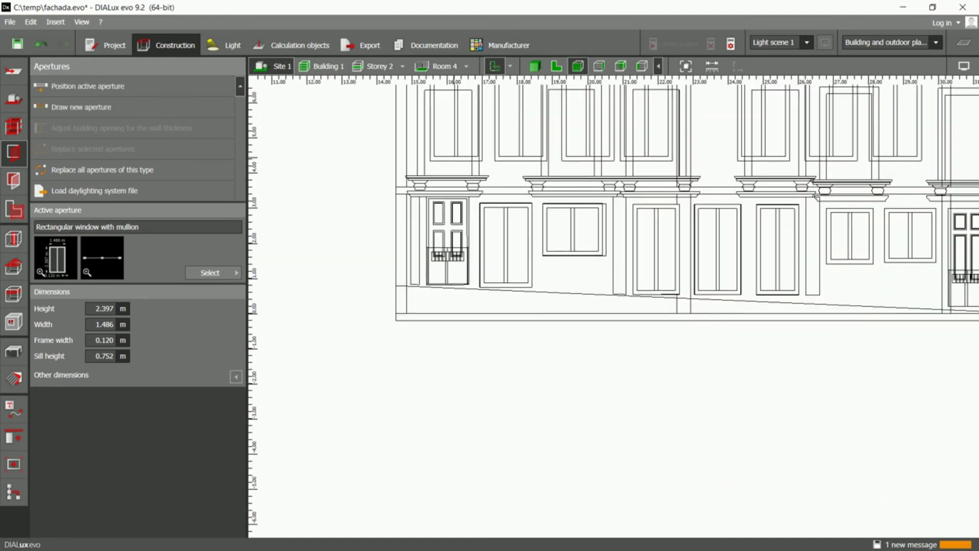
click(473, 157)
middle_drag(455, 101, 458, 210)
scroll(457, 209, up, 5)
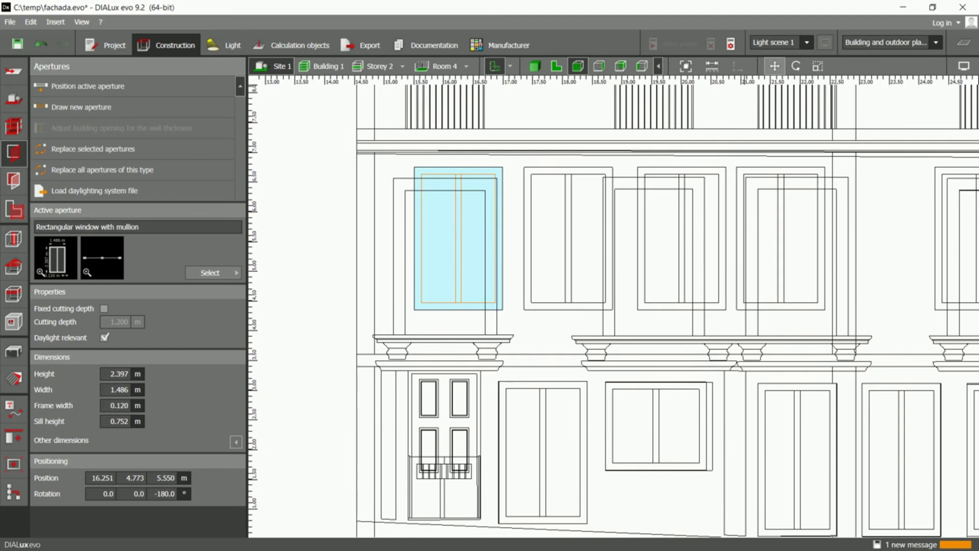
click(774, 66)
scroll(454, 199, up, 3)
scroll(445, 195, up, 1)
drag(389, 148, 372, 186)
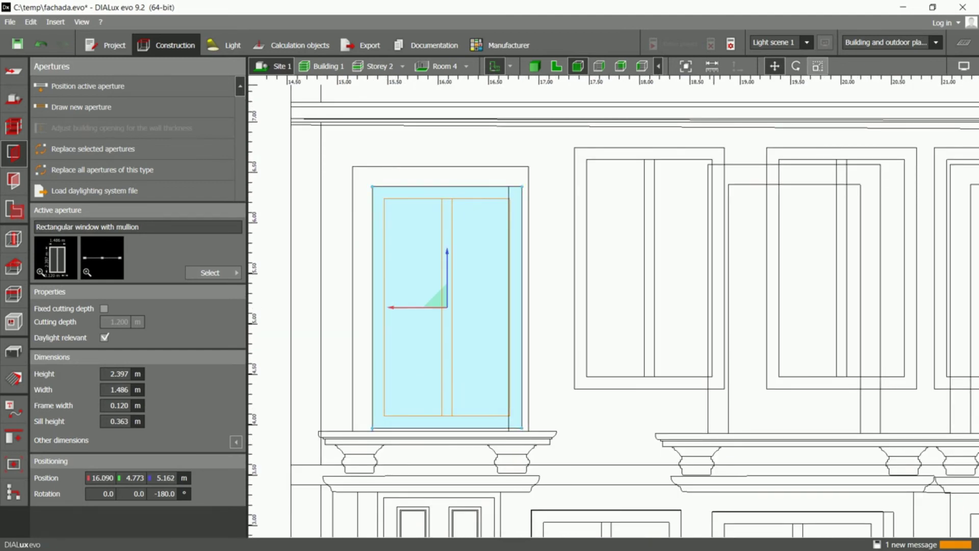
Step: Narrow the leftmost Storey 2 window to 1.357 m and extend its lower edge down to the opening's ledge
click(817, 67)
drag(538, 307, 525, 308)
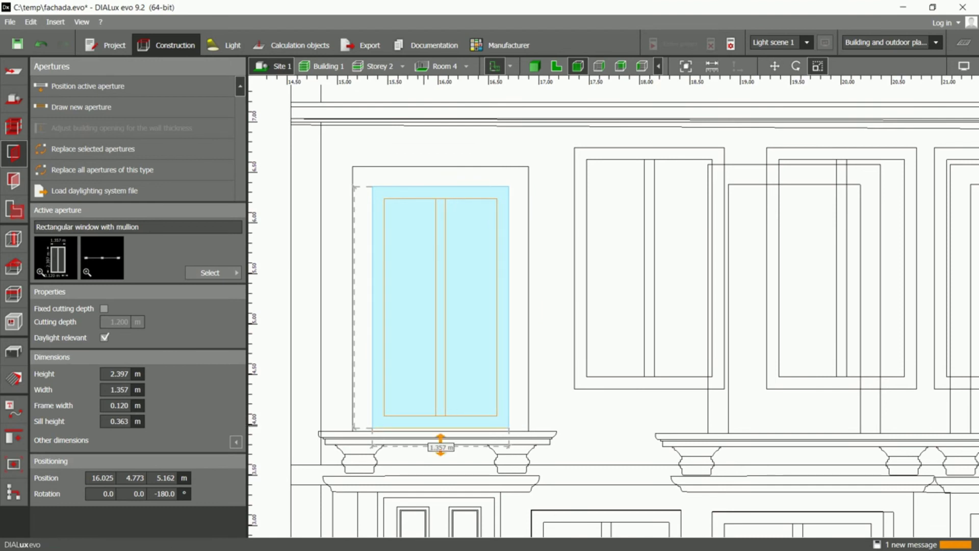
drag(440, 445, 441, 448)
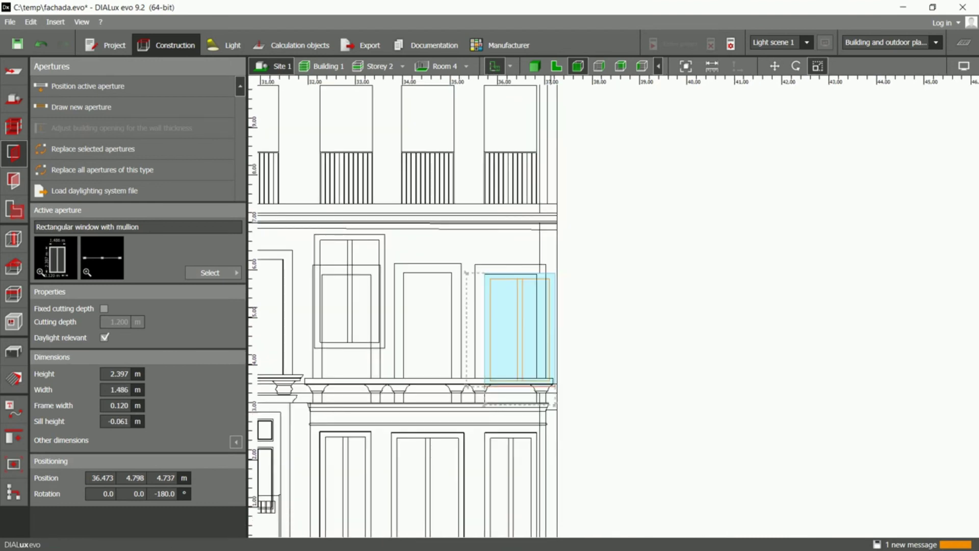
Step: Resize the rightmost Storey 2 window to its façade opening, with height 2.217 m, width 1.104 m and sill height 0.118 m
scroll(521, 324, up, 3)
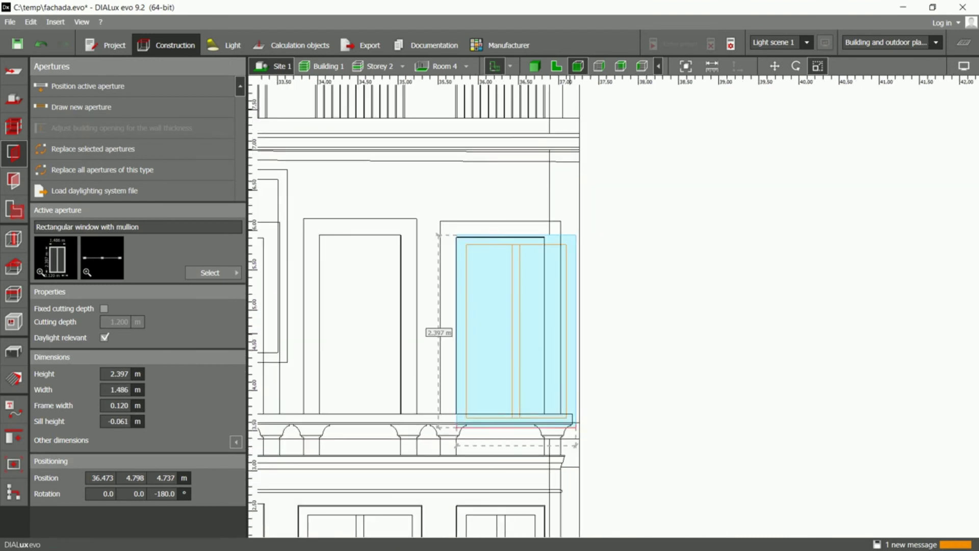
drag(567, 331, 560, 331)
drag(500, 437, 500, 424)
Step: Move the other Room 6 window into the second-to-last upper opening and resize it to height 2.217 m and width 1.010 m
middle_drag(459, 347, 612, 344)
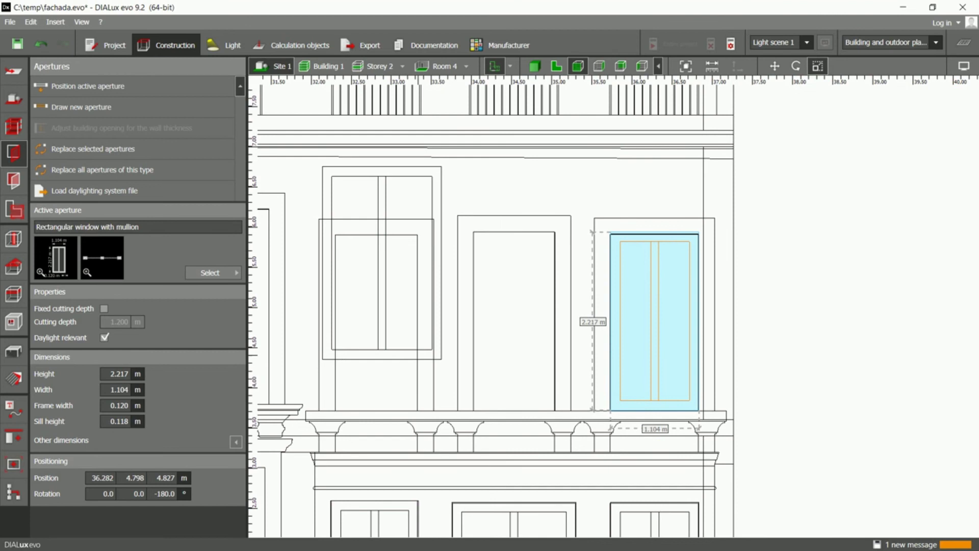
click(384, 285)
drag(381, 263, 496, 314)
click(495, 312)
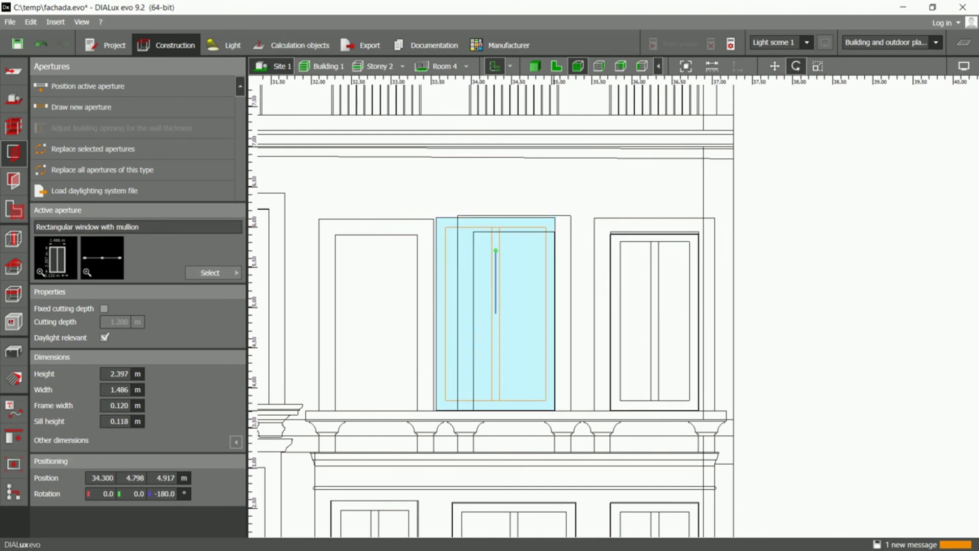
click(495, 312)
mouse_move(503, 218)
drag(495, 200, 495, 215)
drag(418, 321, 457, 321)
Step: Move Room 5's rightmost window into the third-to-last upper opening and resize it to height 2.186 m and width 1.029 m
middle_drag(497, 302, 833, 298)
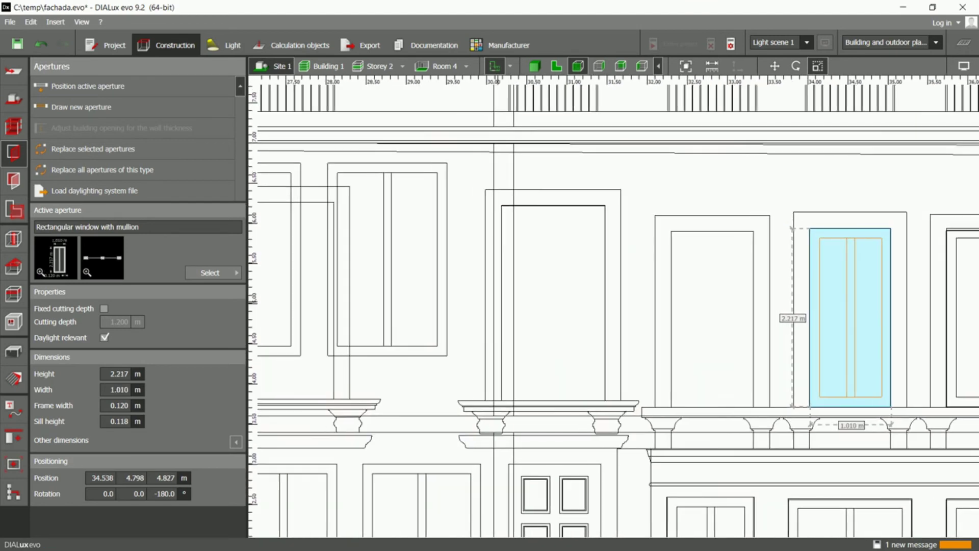
click(429, 334)
drag(439, 346, 746, 397)
drag(694, 310, 695, 310)
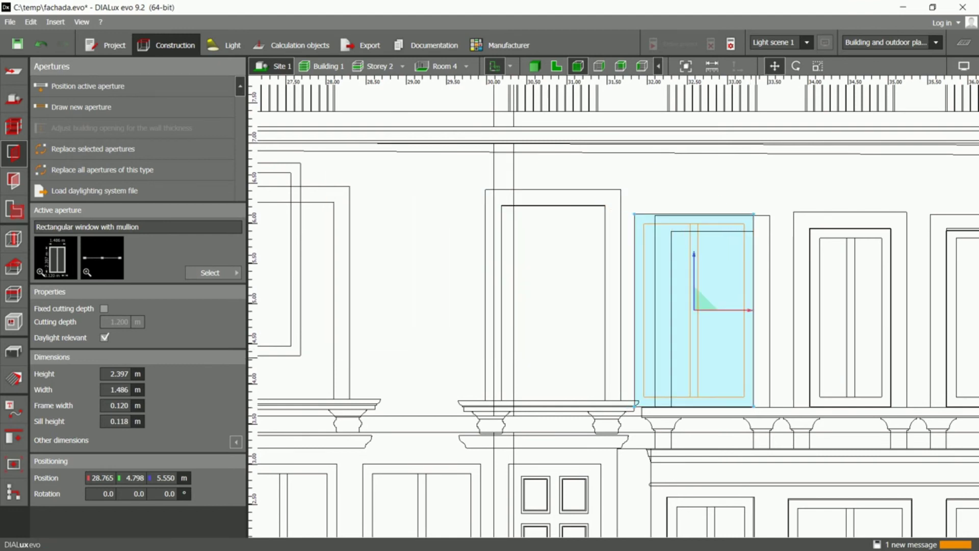
drag(694, 197, 693, 215)
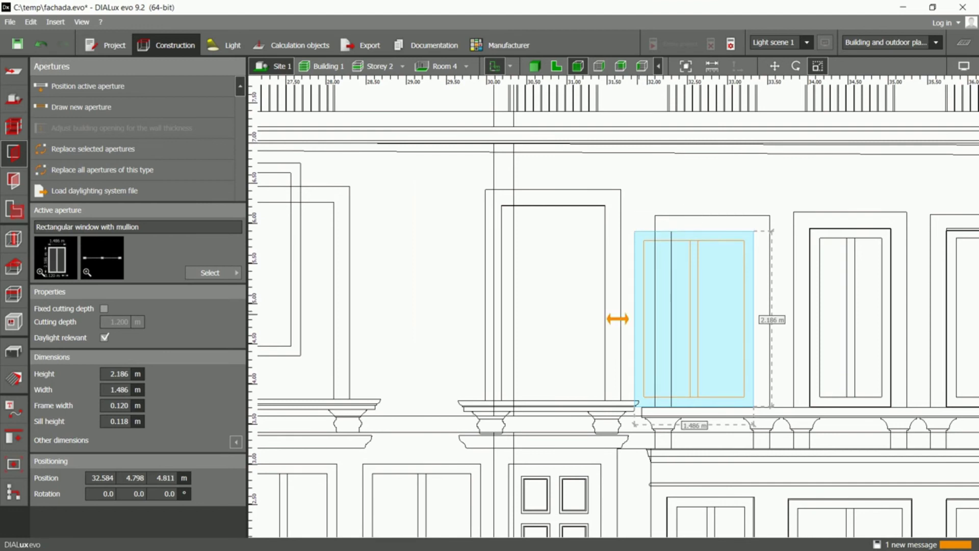
drag(618, 319, 652, 320)
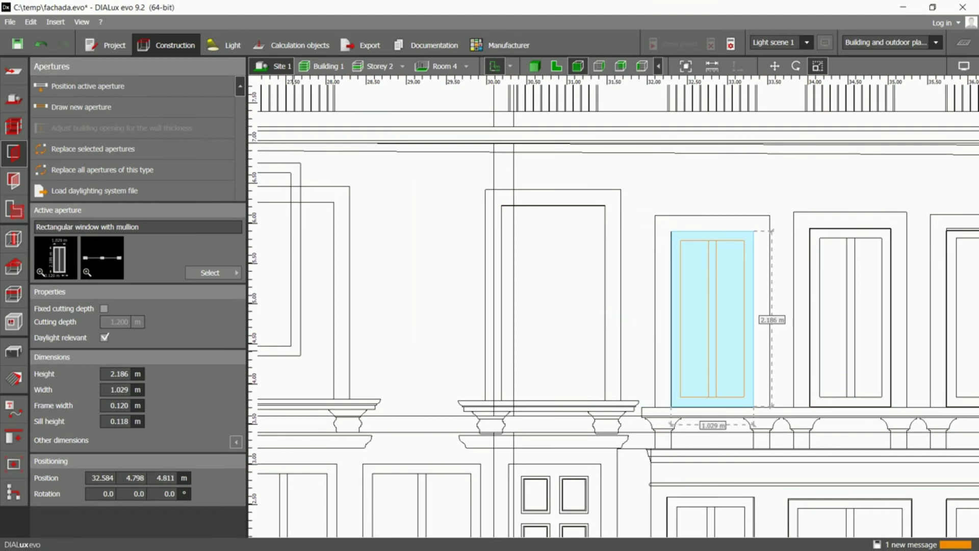
Step: Move Room 4's rightmost window into the fourth-to-last upper opening, raise it to a height of 2.431 m and narrow it to the opening
click(293, 350)
drag(299, 352, 605, 400)
click(603, 397)
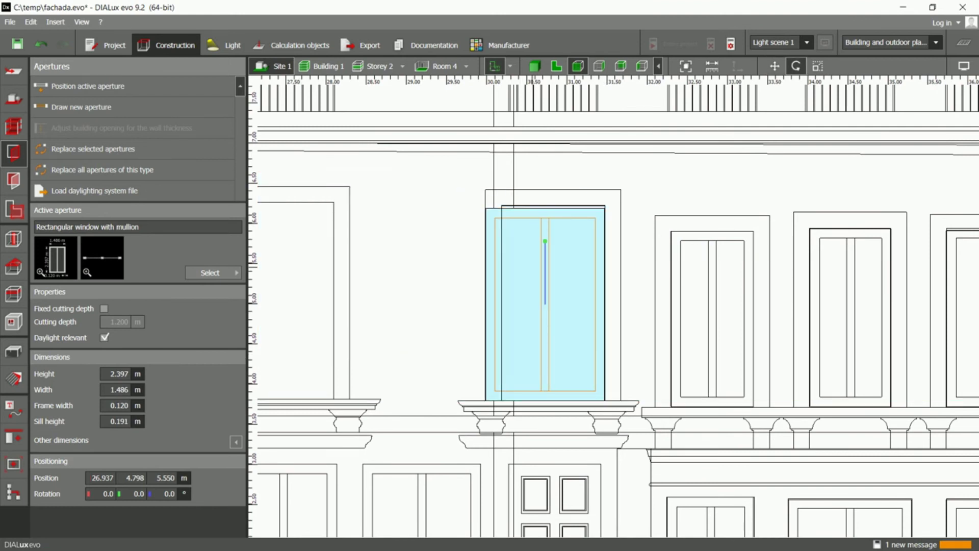
click(603, 397)
drag(537, 209, 537, 206)
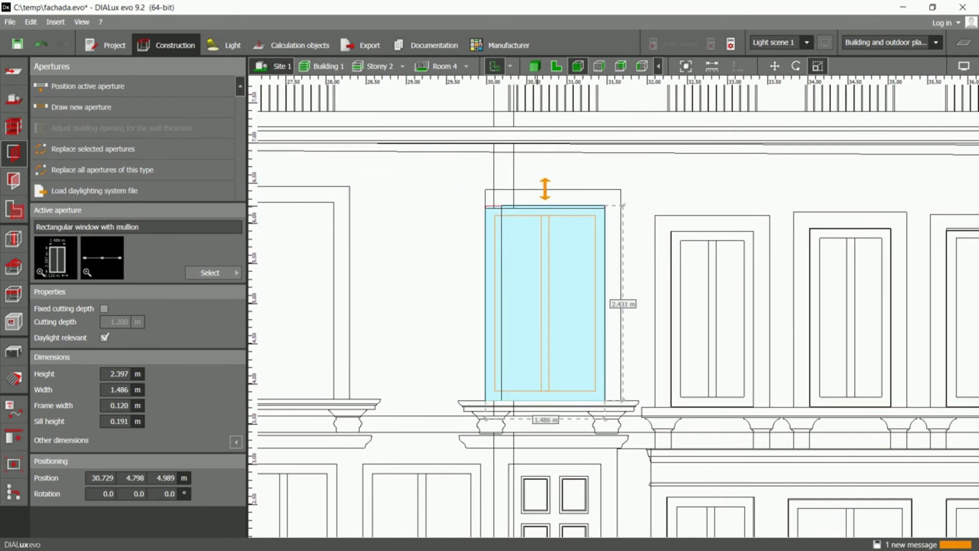
drag(486, 284, 501, 284)
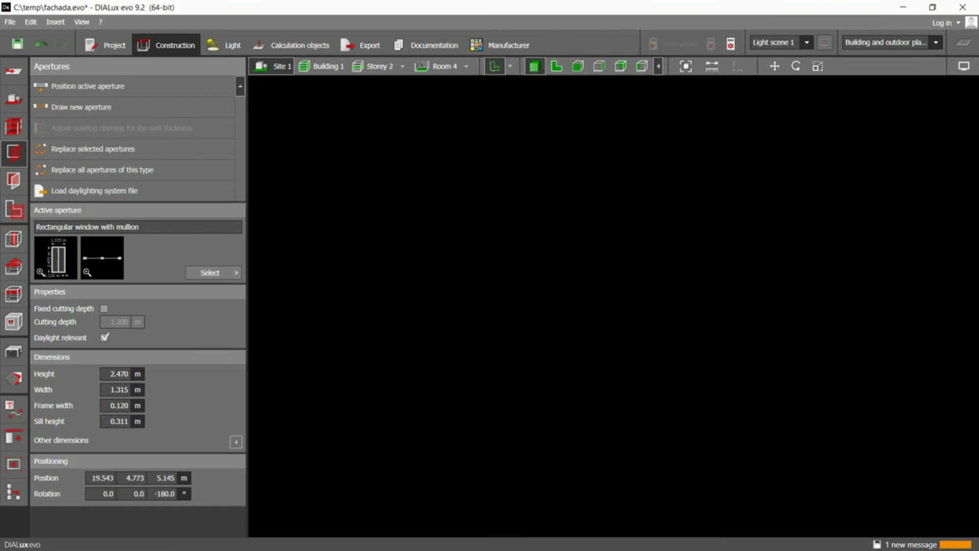
Step: Apply the reddish façade material (RGB 154, 86, 84) to the façade wall of the top storey
scroll(510, 212, down, 6)
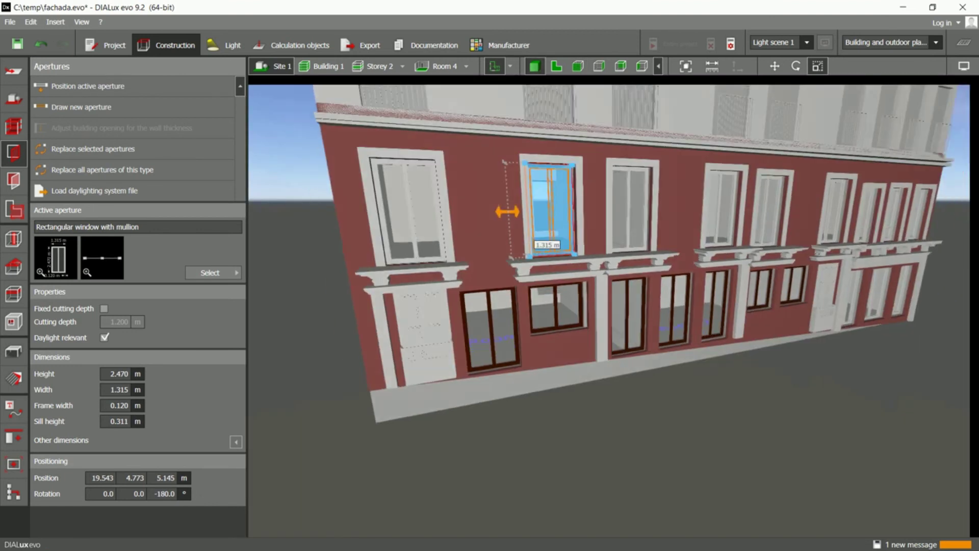
middle_drag(511, 212, 525, 271)
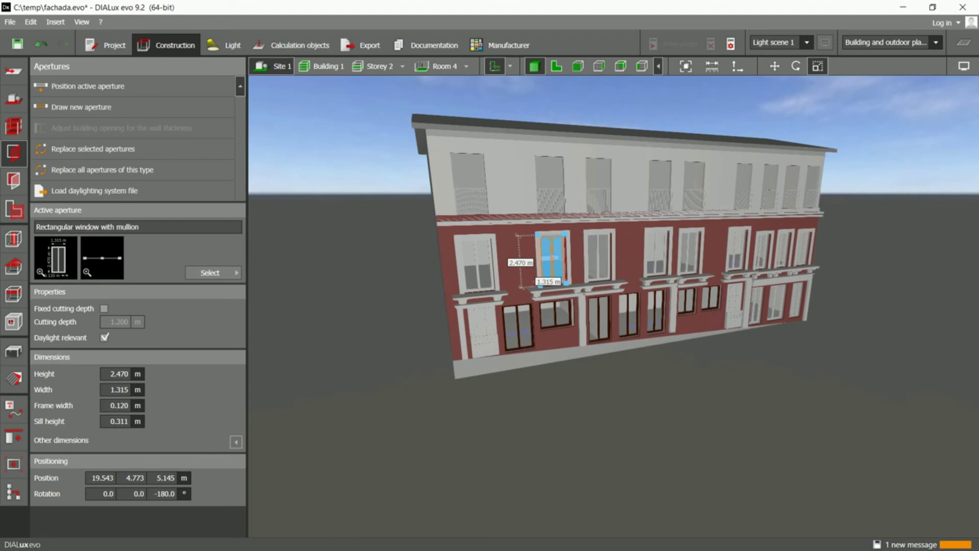
click(14, 379)
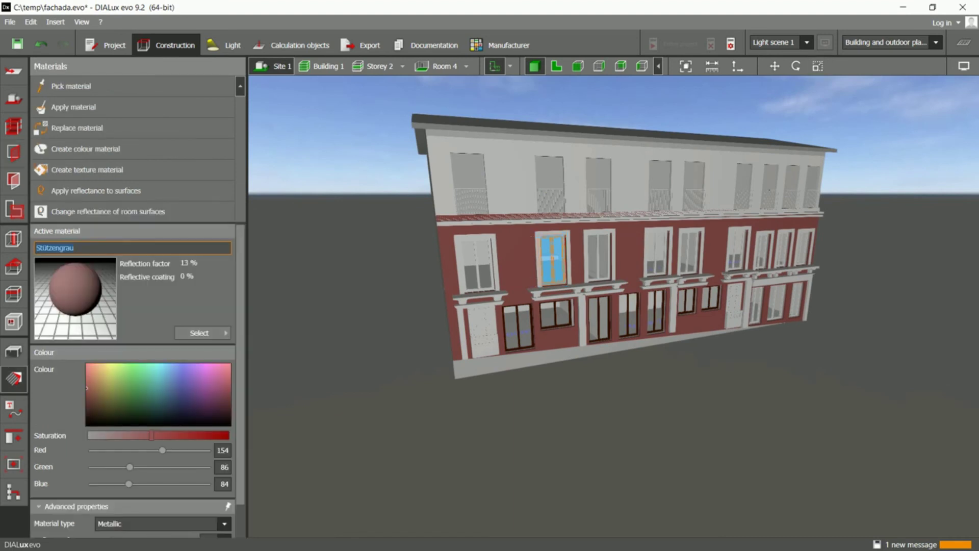
click(71, 86)
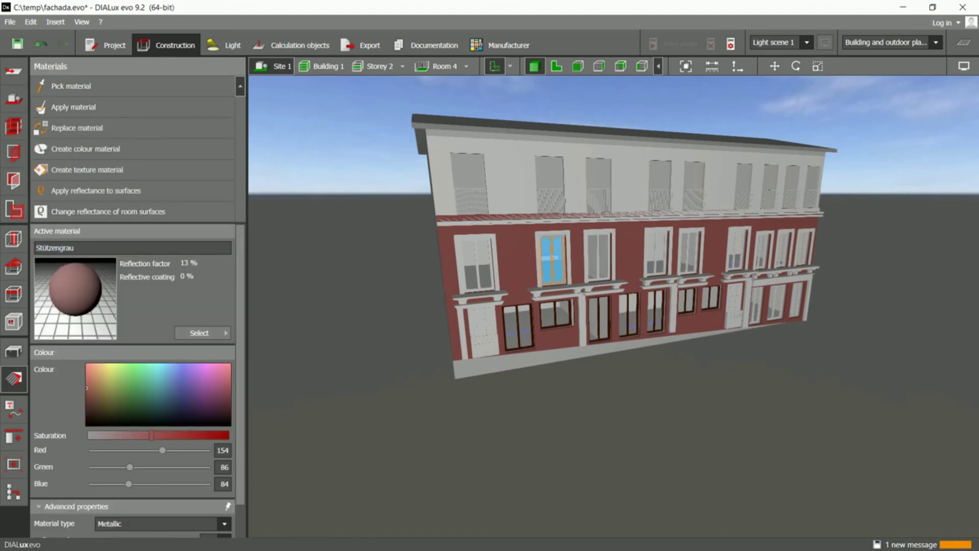
key(Escape)
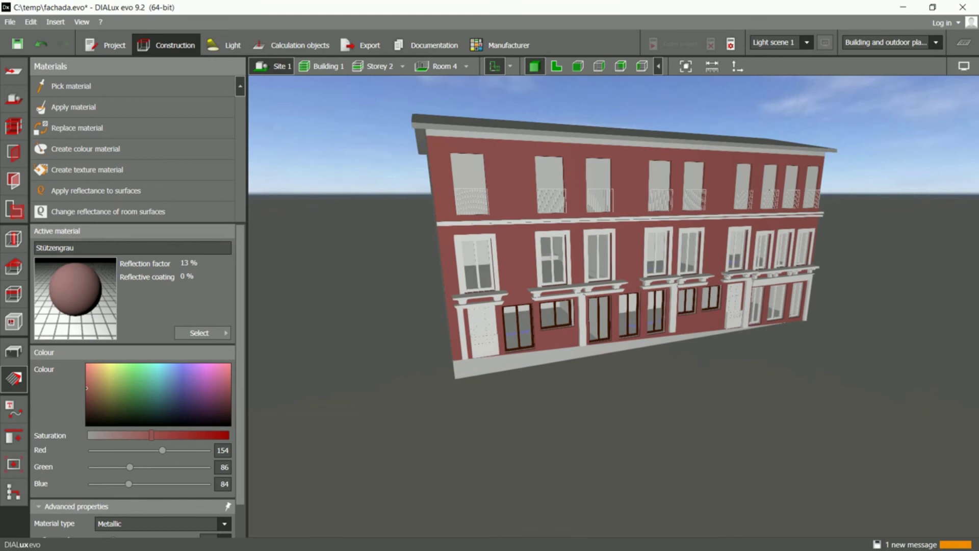
Step: Pick the dark brown frame material from a ground-floor window and apply it to the first three Storey 2 window frames
scroll(528, 267, up, 3)
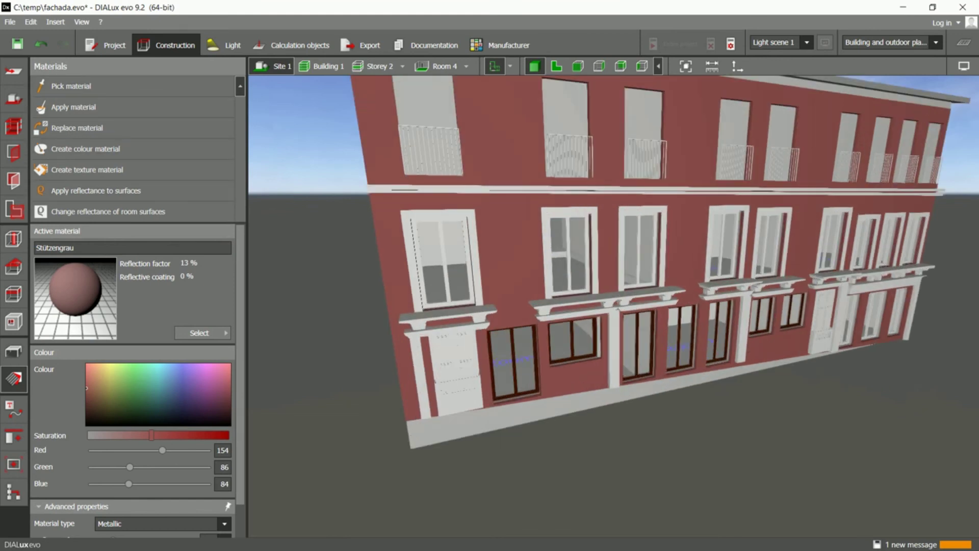
click(514, 361)
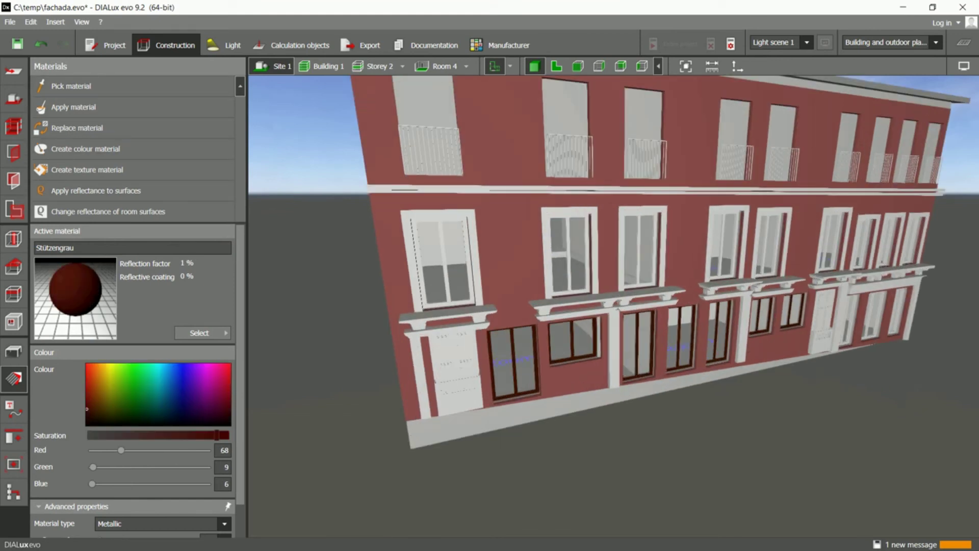
click(444, 262)
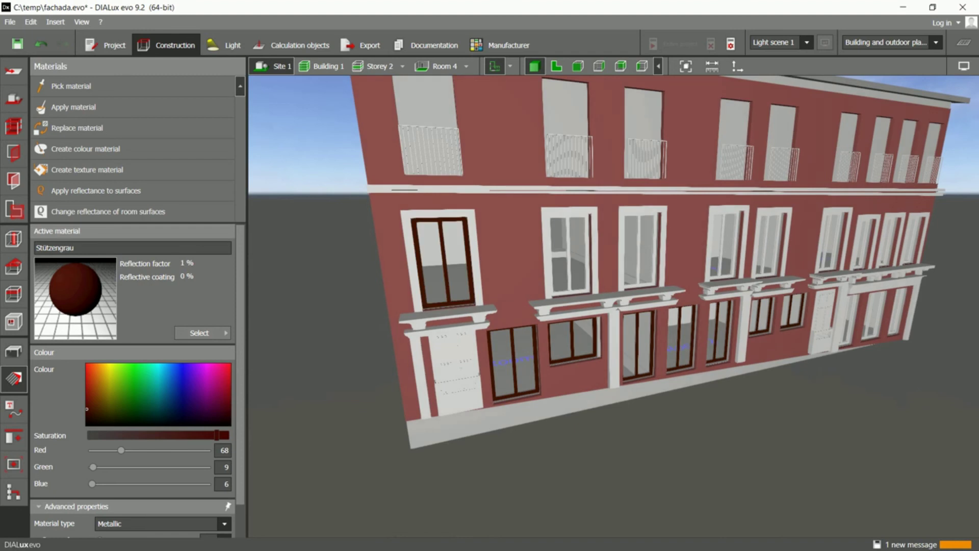
click(568, 254)
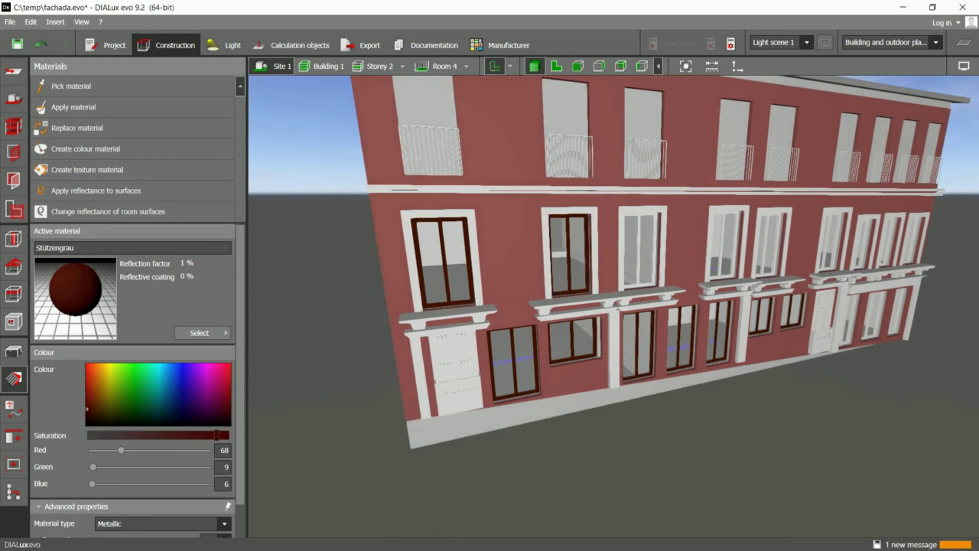
click(639, 250)
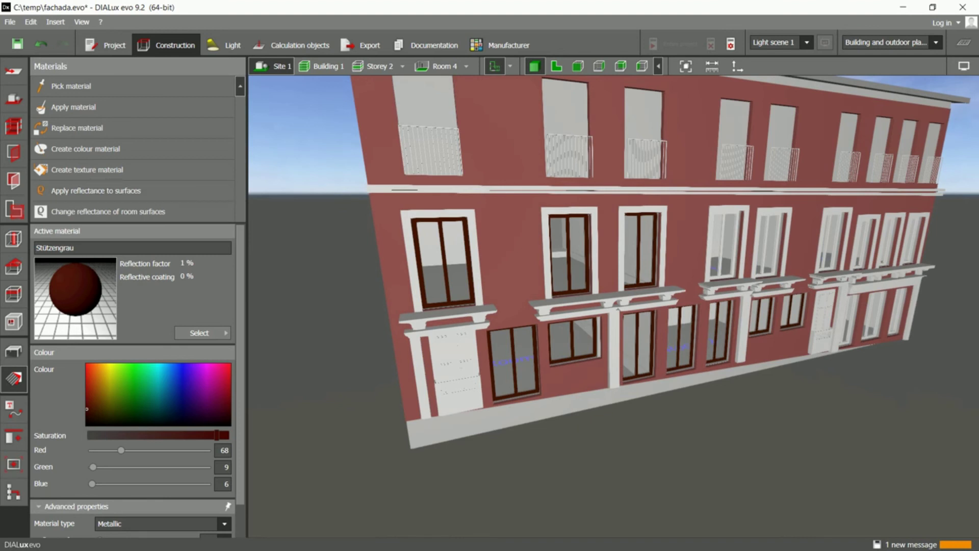
Step: Draw a rectangular site floor element about 29.4 m by 4.65 m along the front of the building in plan view
click(278, 66)
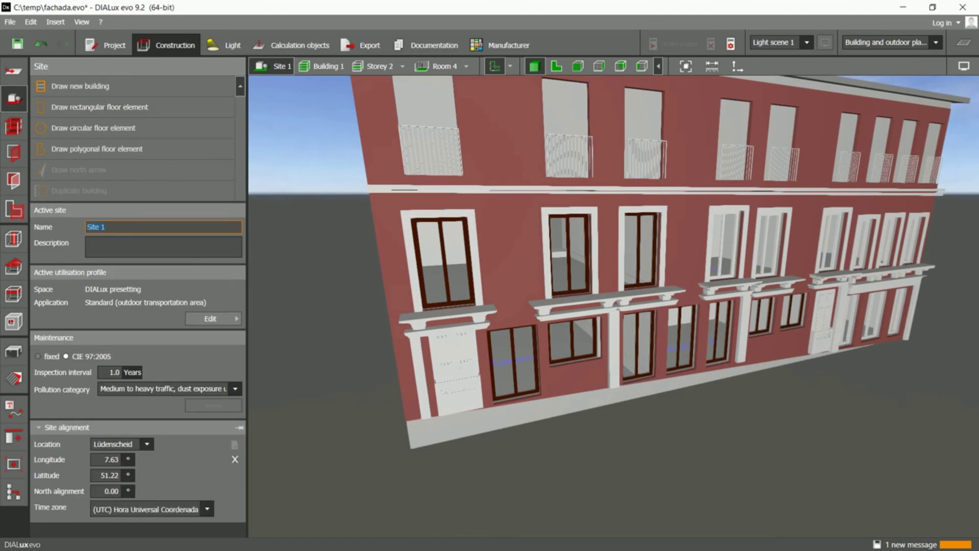
click(556, 66)
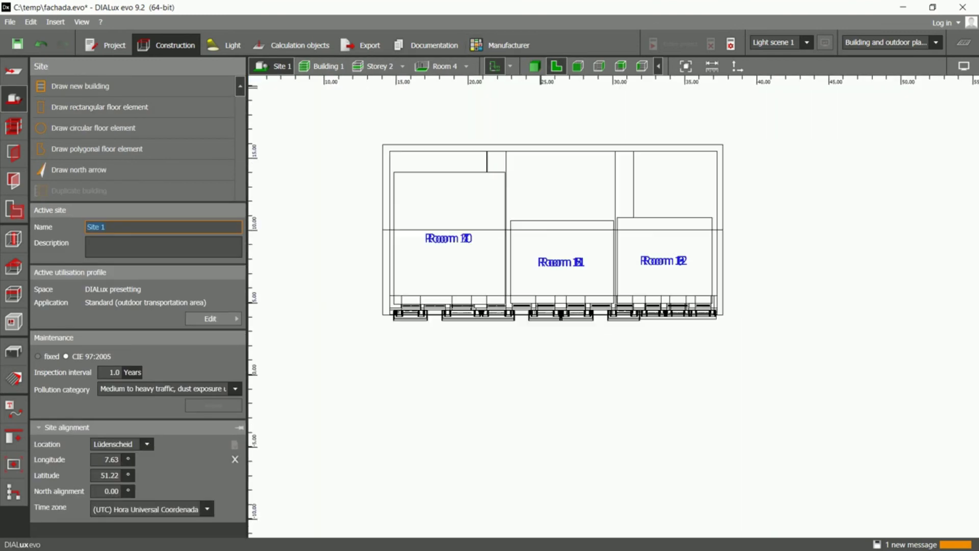
click(99, 107)
click(102, 106)
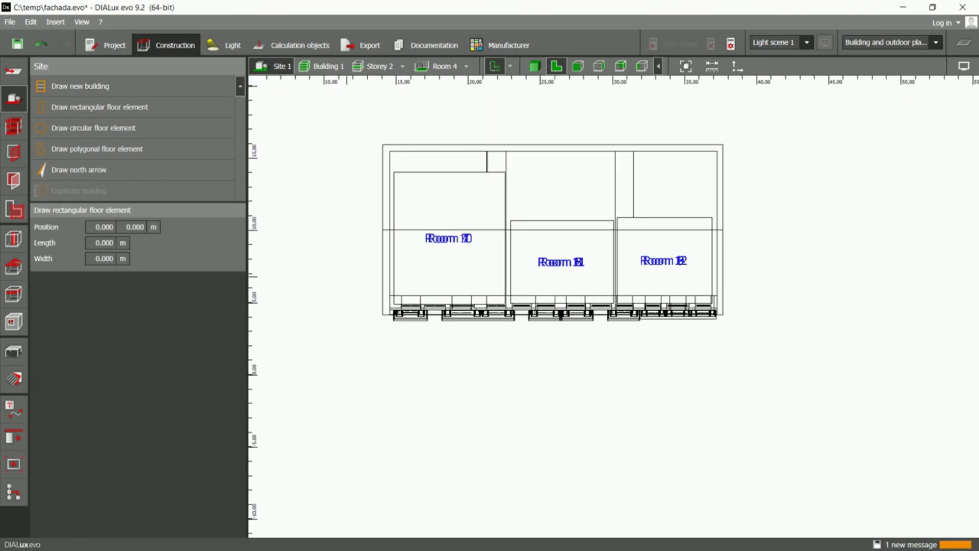
click(343, 271)
click(767, 270)
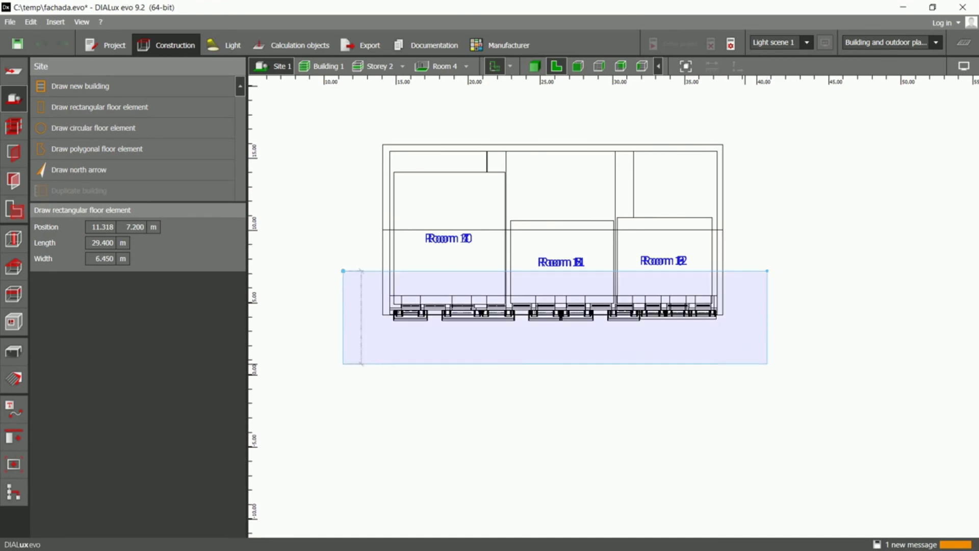
click(746, 338)
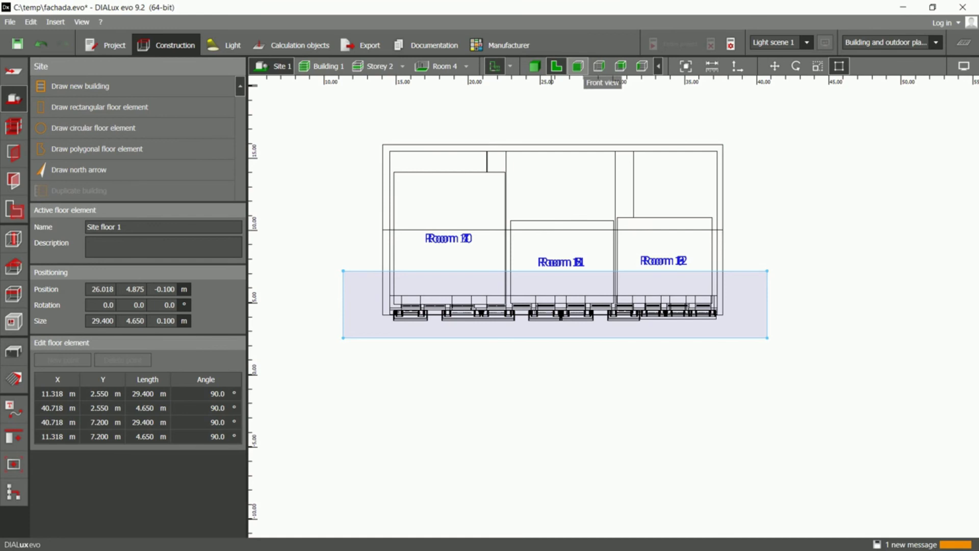
Step: Tilt the floor element by 2.5° about the Y axis and raise it to Z 0.184 m to follow the façade's sloping base
click(578, 66)
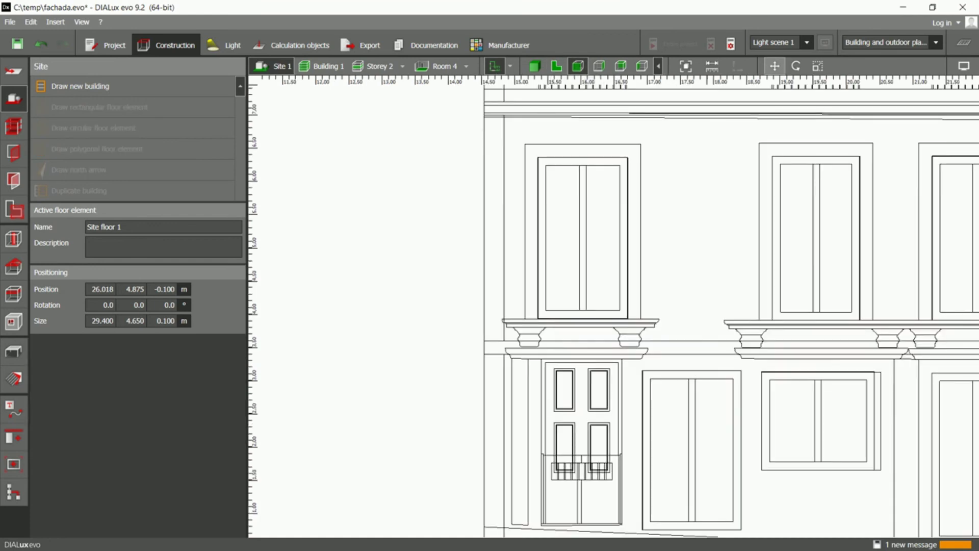
click(775, 66)
scroll(416, 160, down, 5)
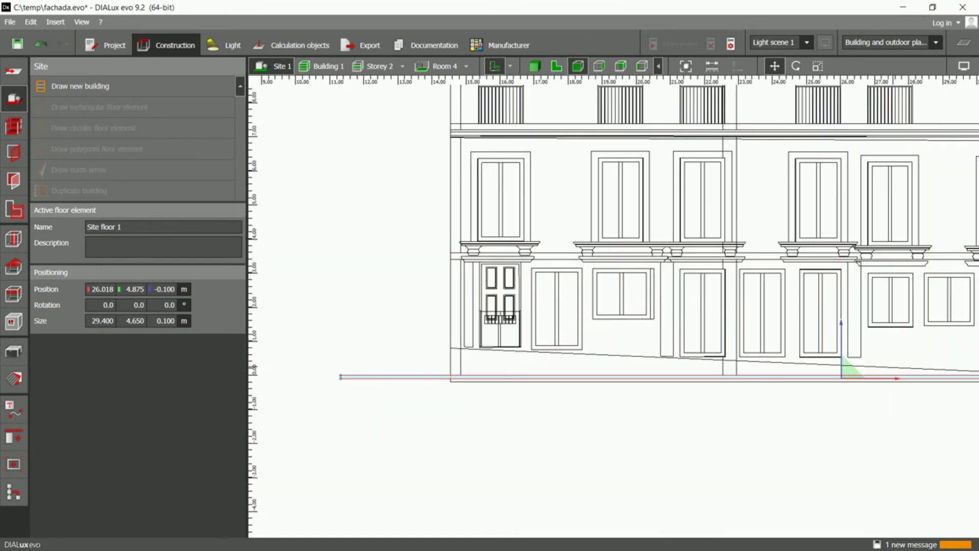
click(796, 66)
mouse_move(841, 315)
mouse_down()
mouse_move(841, 342)
mouse_move(841, 333)
mouse_up()
click(774, 66)
click(138, 304)
text(2.5)
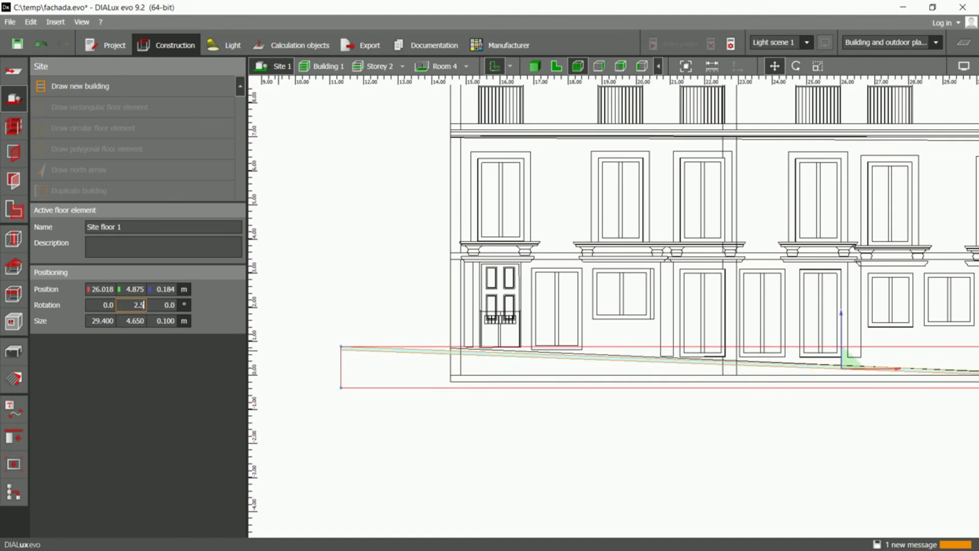
key(Return)
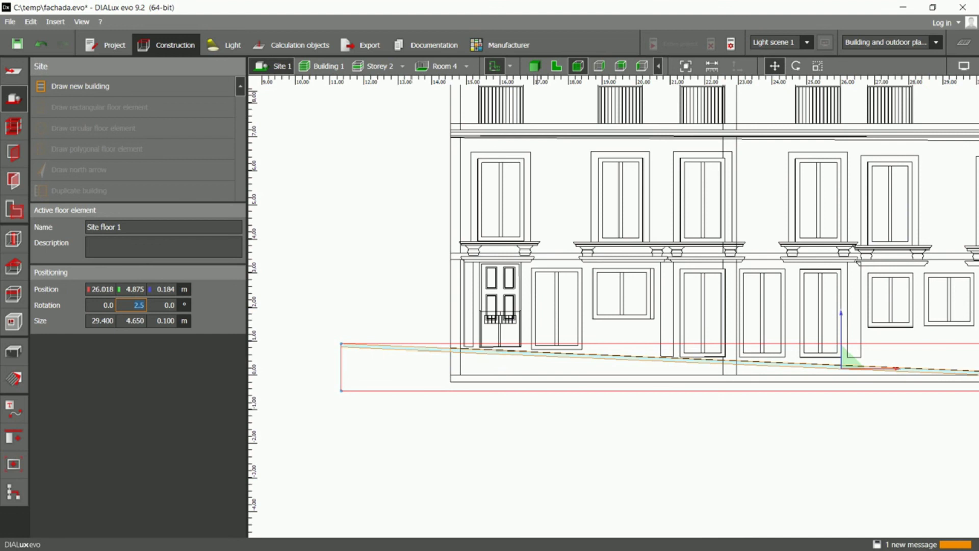
Step: Copy the tilted floor element in front of the original and reduce the copy to a strip 0.192 m wide
click(557, 66)
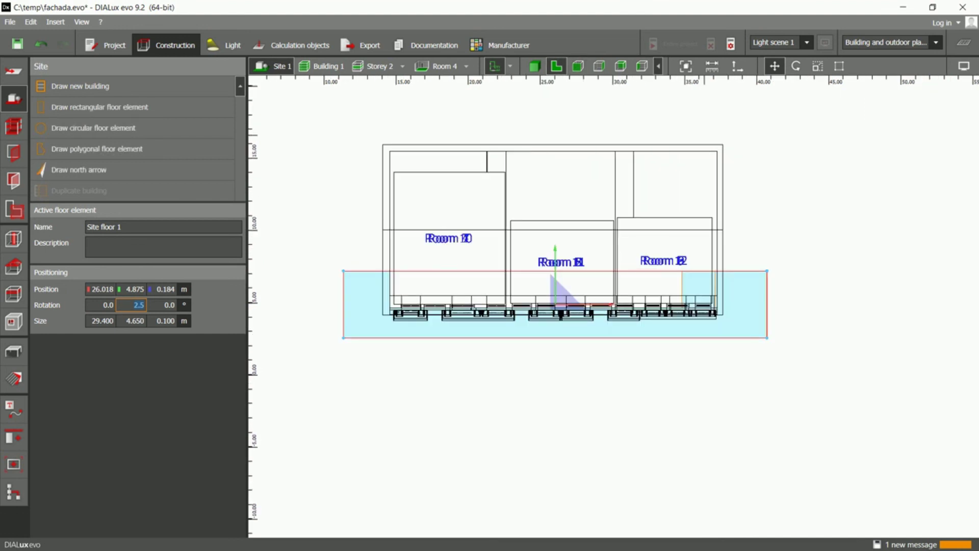
click(798, 223)
click(742, 306)
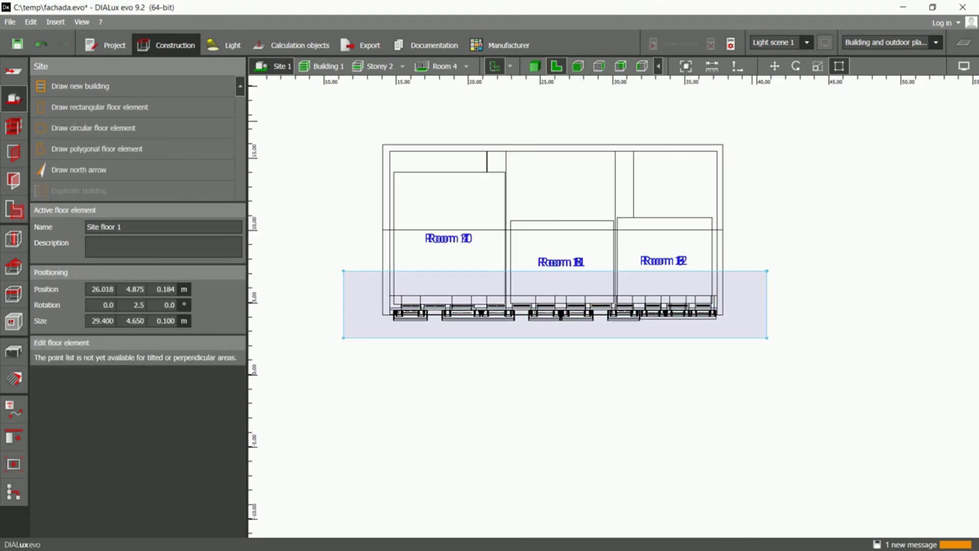
click(775, 66)
key(ctrl+v)
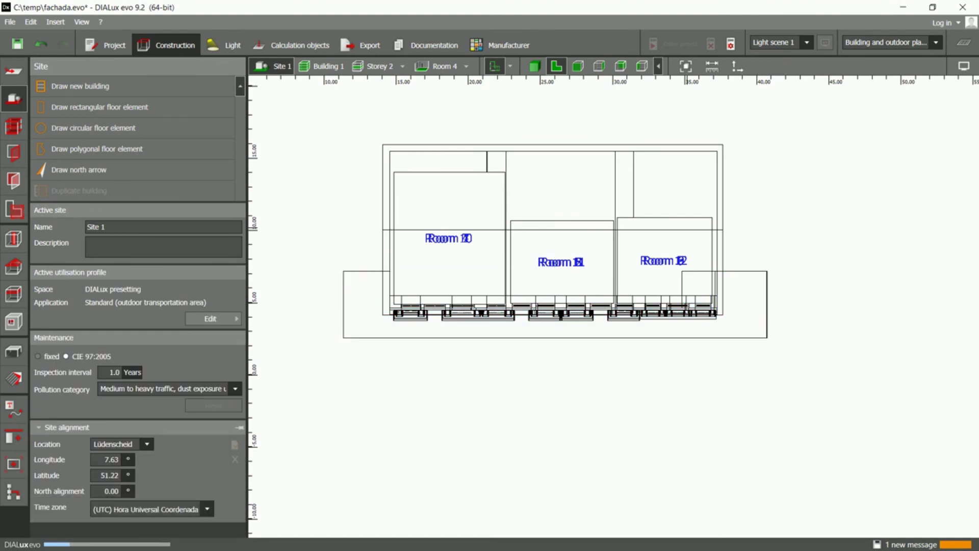
drag(343, 272, 343, 340)
click(818, 66)
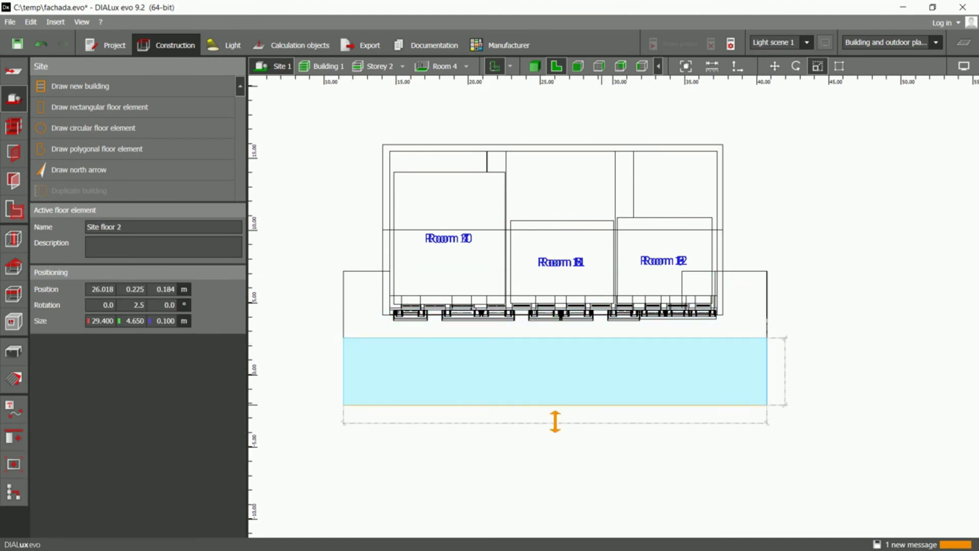
drag(555, 406, 564, 341)
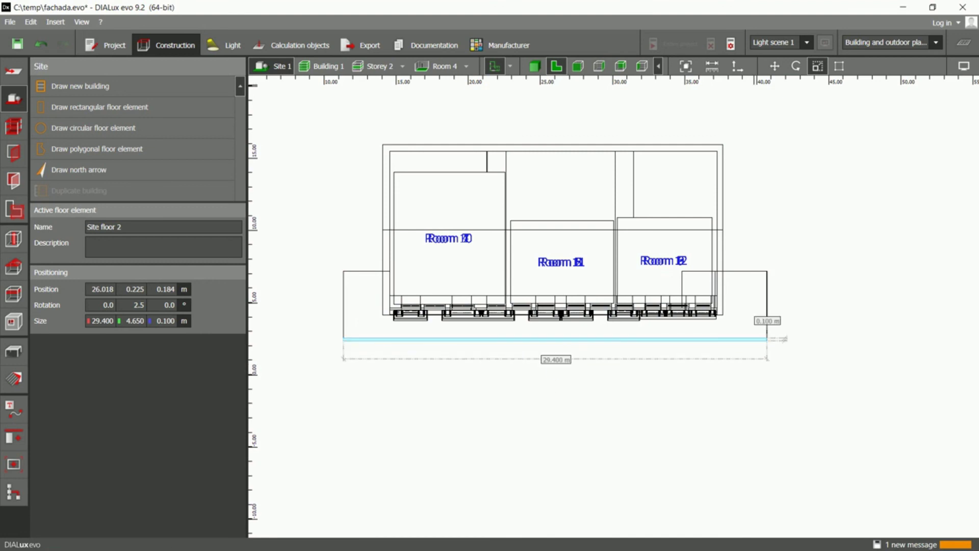
Step: Place another copy of the full-width floor element in front of the narrow strip and lower it to Z 0.095 m
click(774, 66)
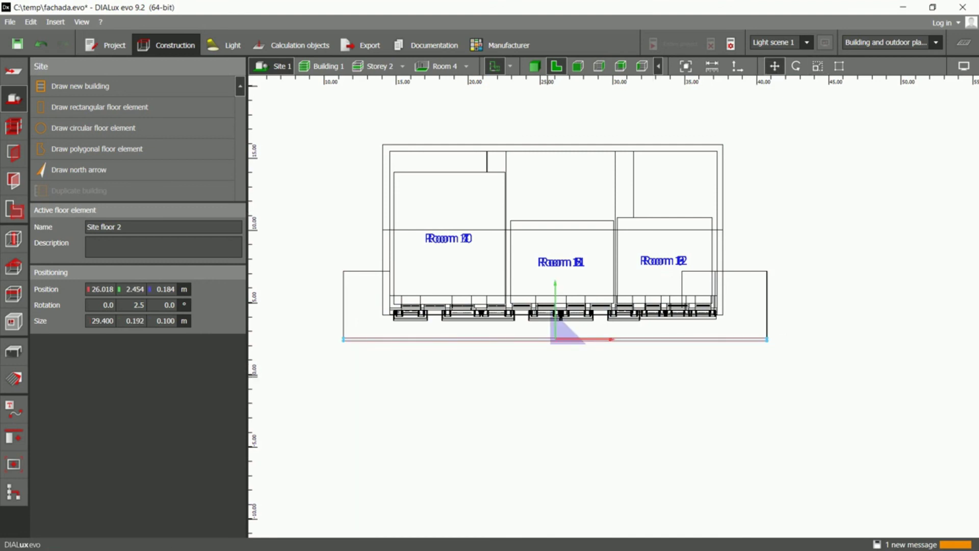
click(366, 320)
key(ctrl+v)
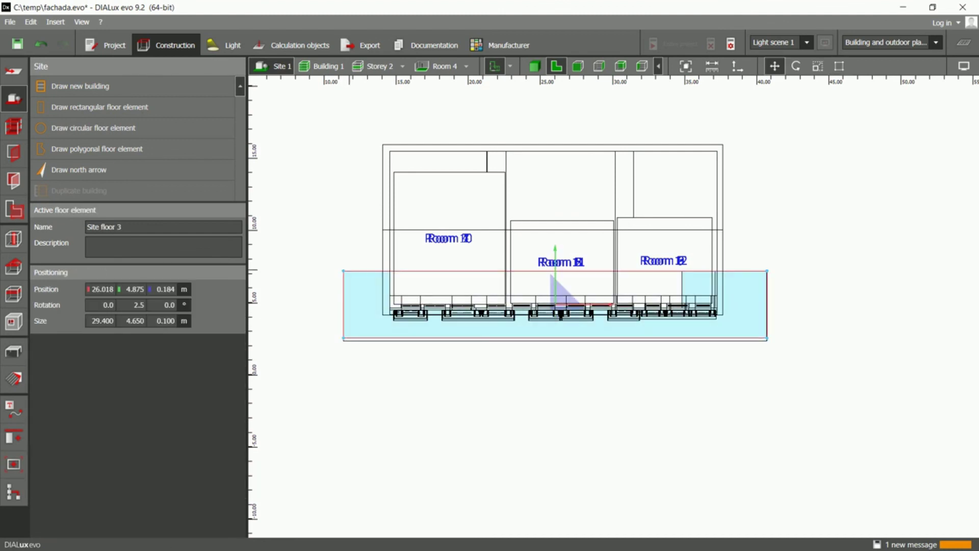
drag(343, 271, 345, 341)
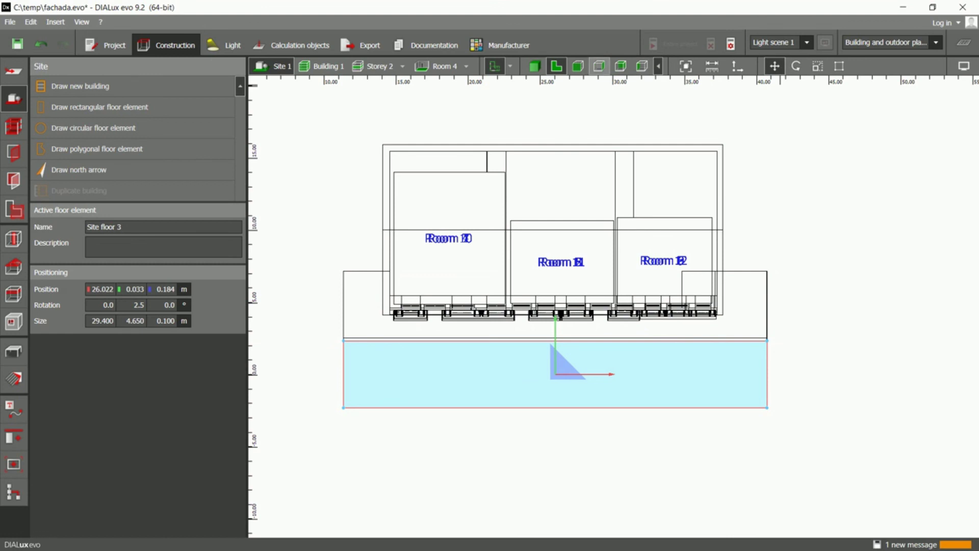
click(578, 66)
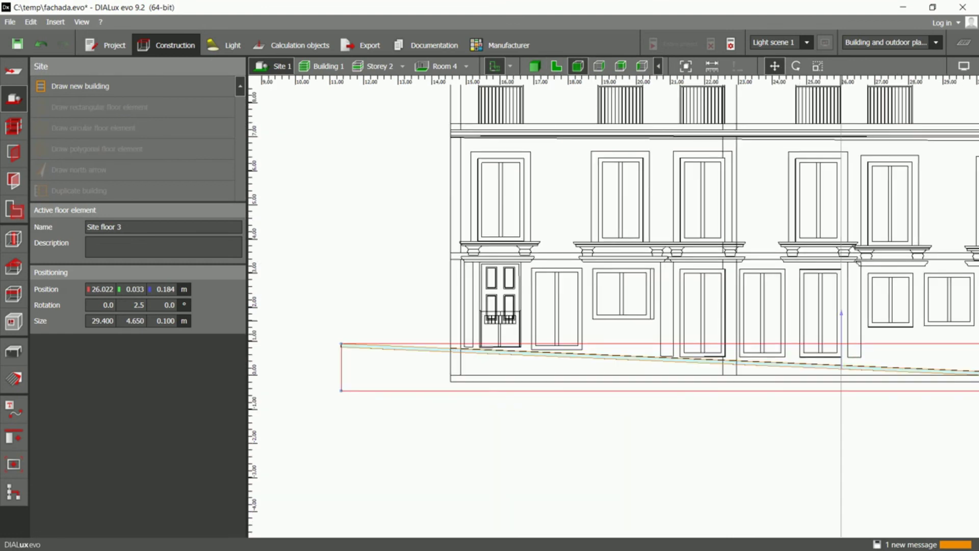
drag(842, 315, 842, 318)
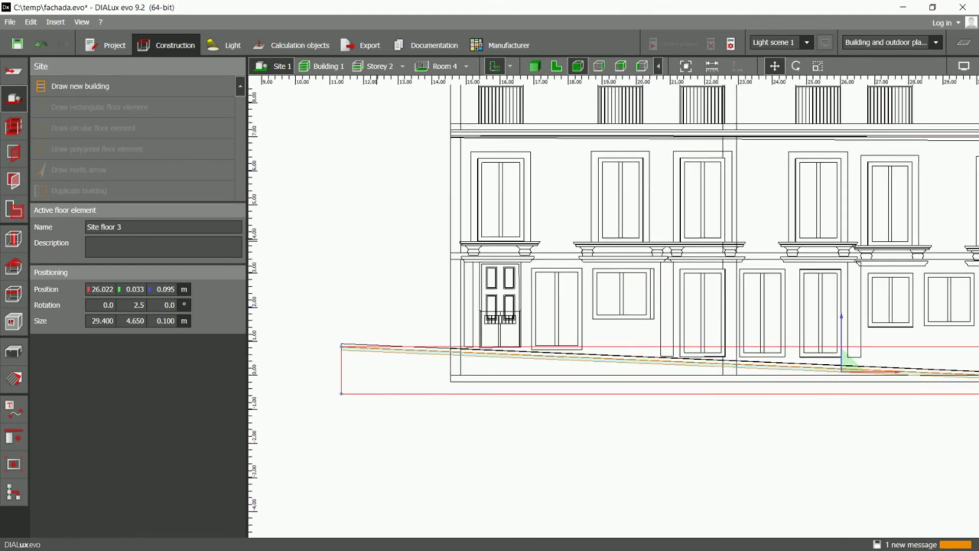
key(Escape)
Step: Pick the floor material and colour the road element dark grey (RGB 33, 33, 33) and the kerb strip mid-grey (RGB 95, 95, 95)
click(534, 66)
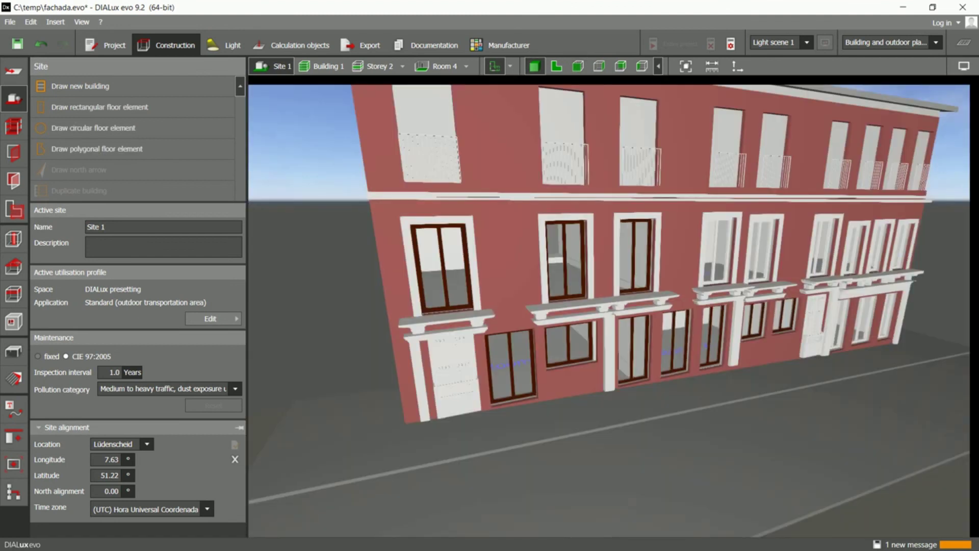
right_drag(637, 357, 454, 349)
click(14, 379)
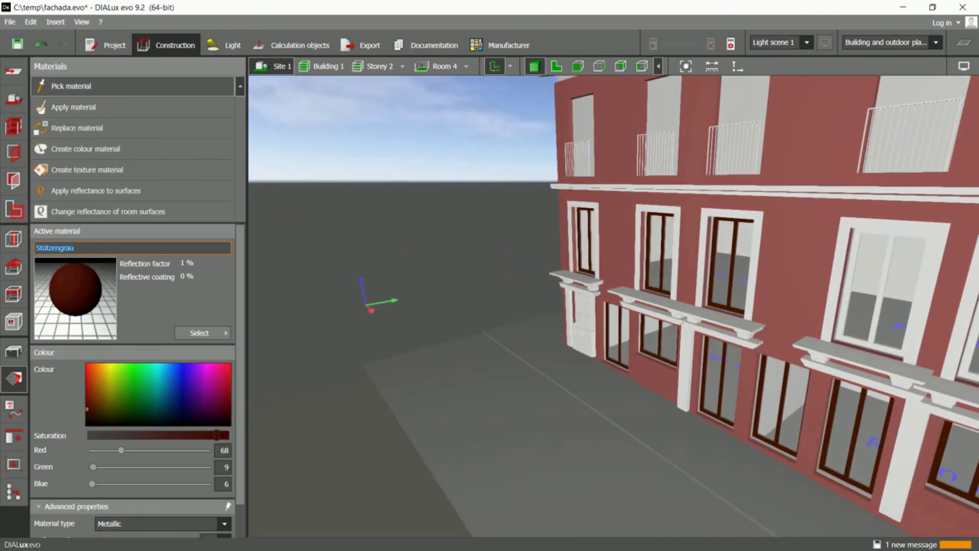
click(71, 87)
click(490, 408)
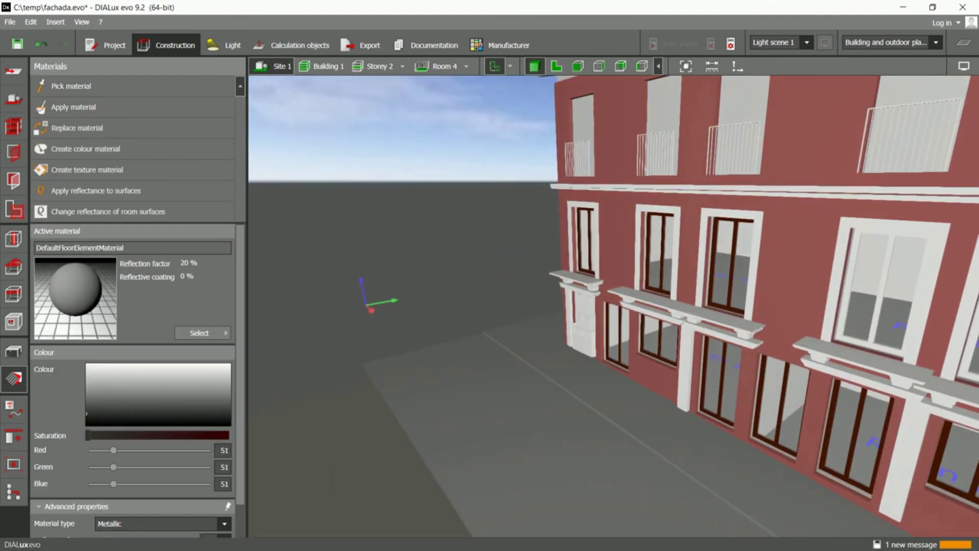
click(96, 418)
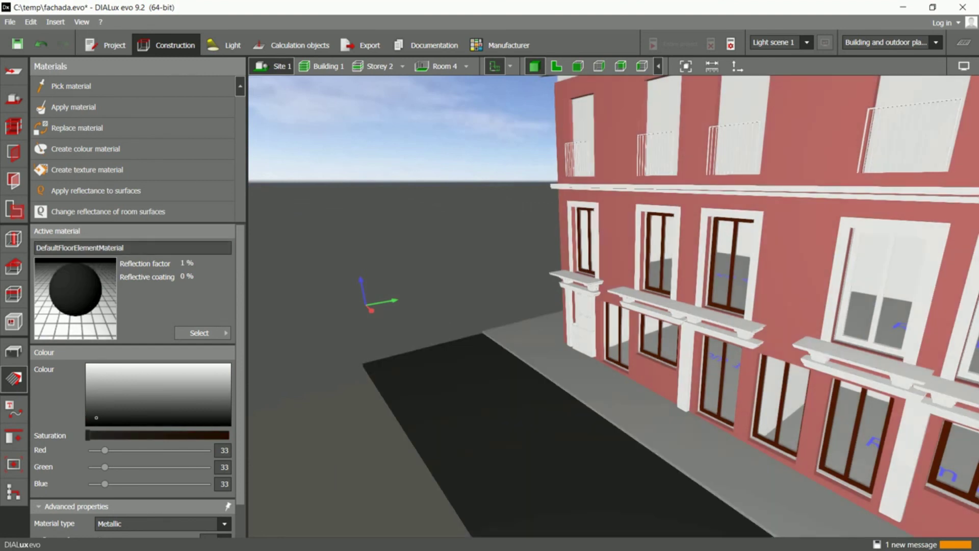
click(96, 402)
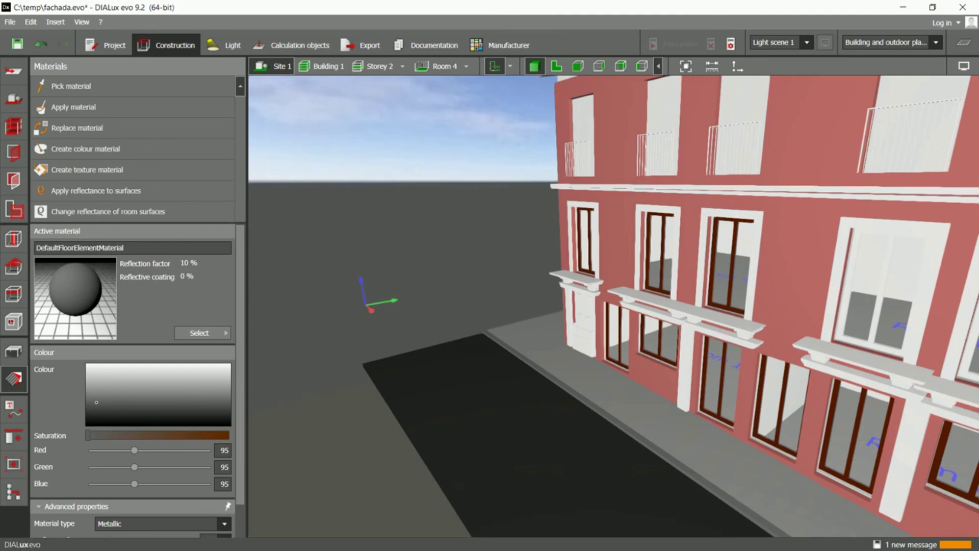
right_drag(510, 306, 699, 319)
scroll(583, 376, down, 2)
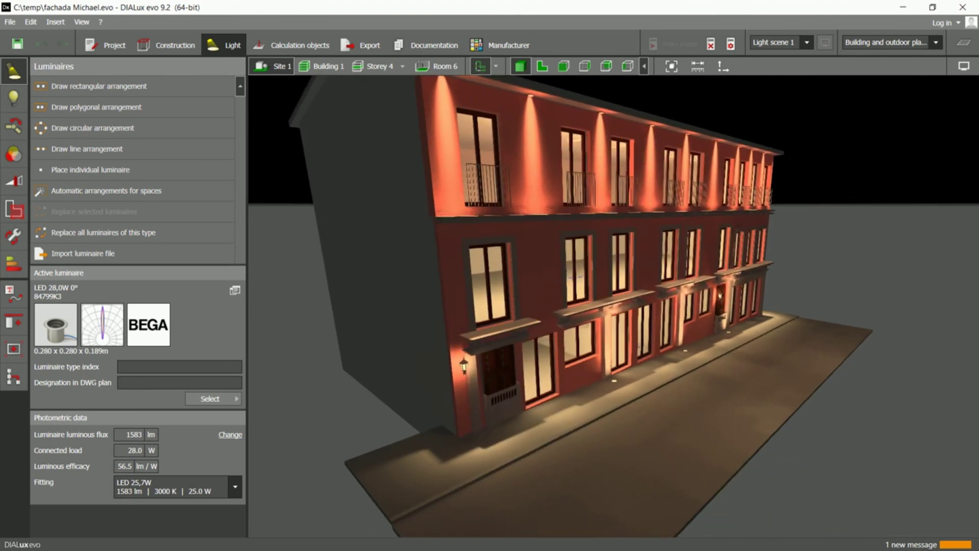
Step: Display Storey 1 of the illuminated building to examine its rooms and interior luminaires
click(402, 66)
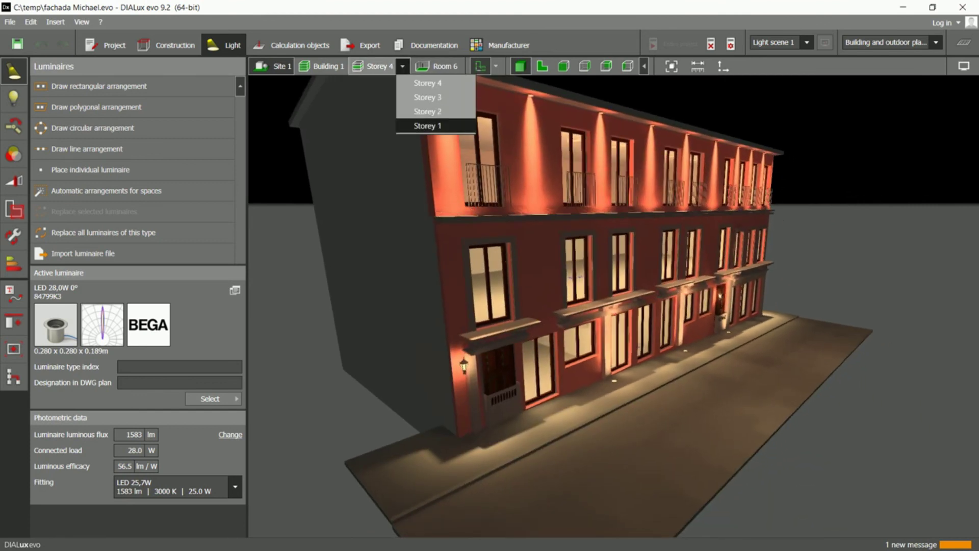
click(427, 126)
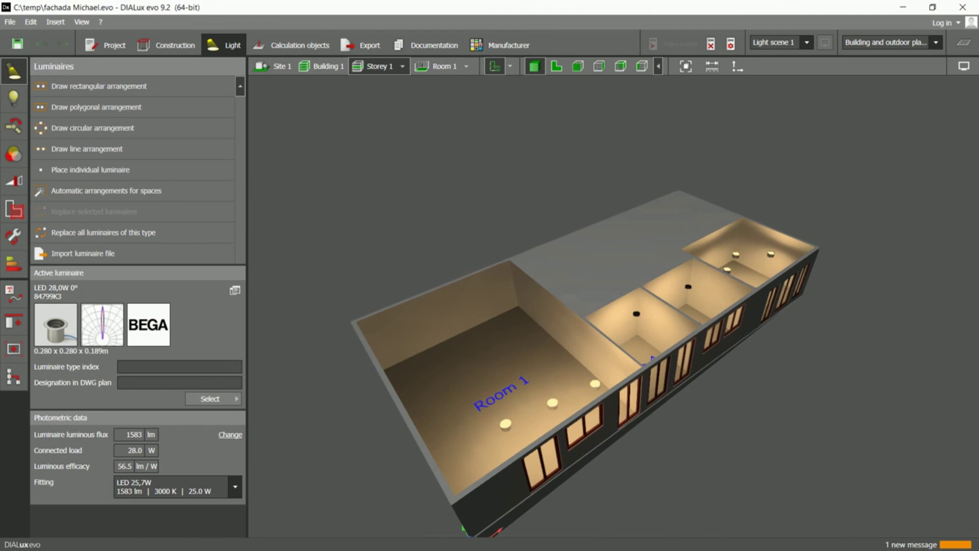